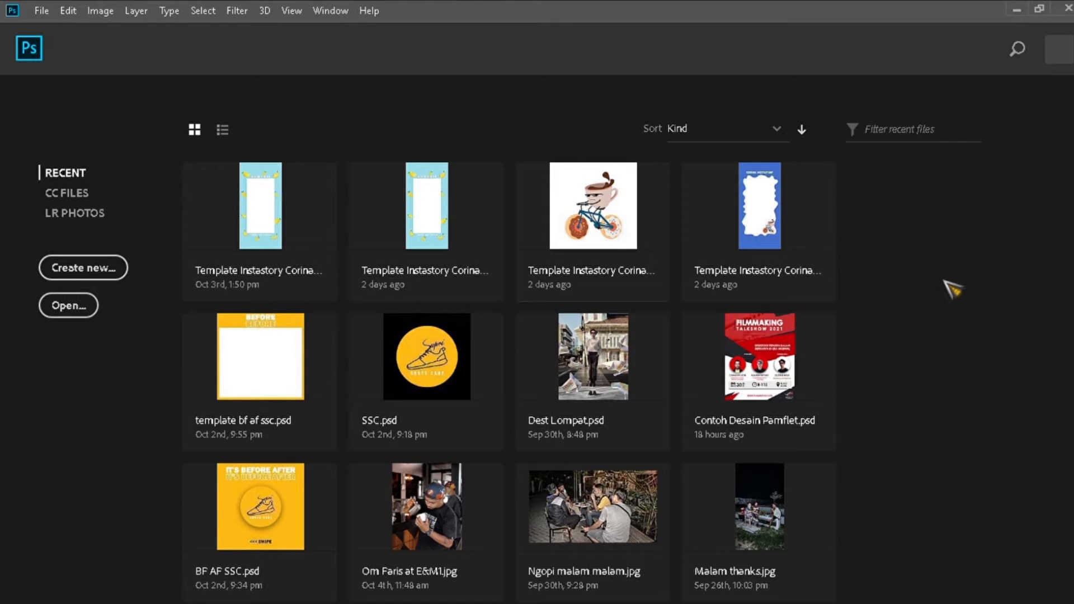
# Create a new 1080 x 1350 px document at 300 pixels/inch in 8 bit RGB Color with a black custom background
pyautogui.click(108, 274)
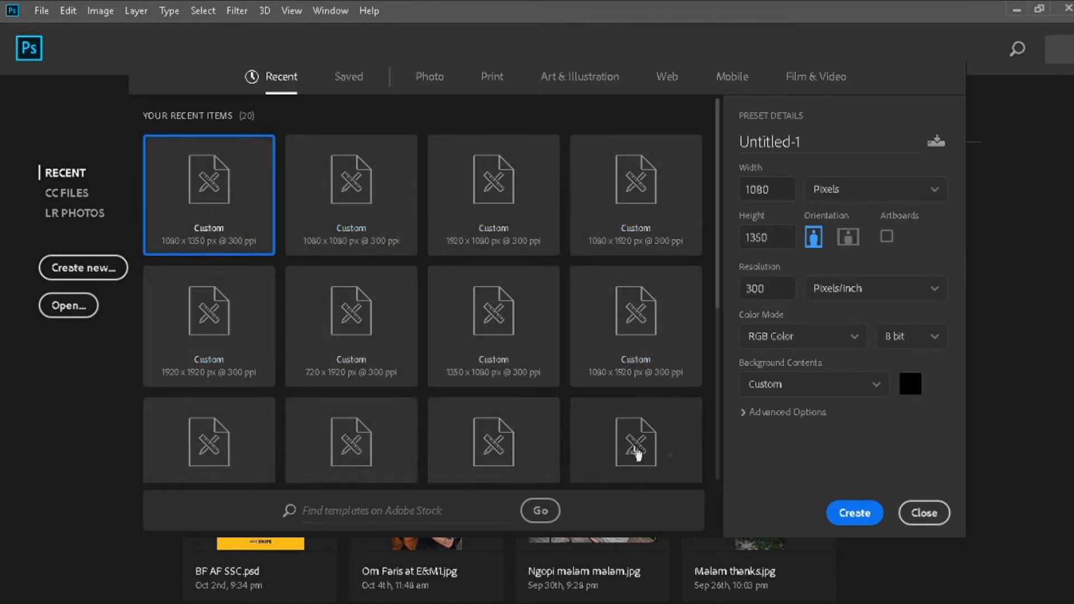
pyautogui.doubleClick(789, 187)
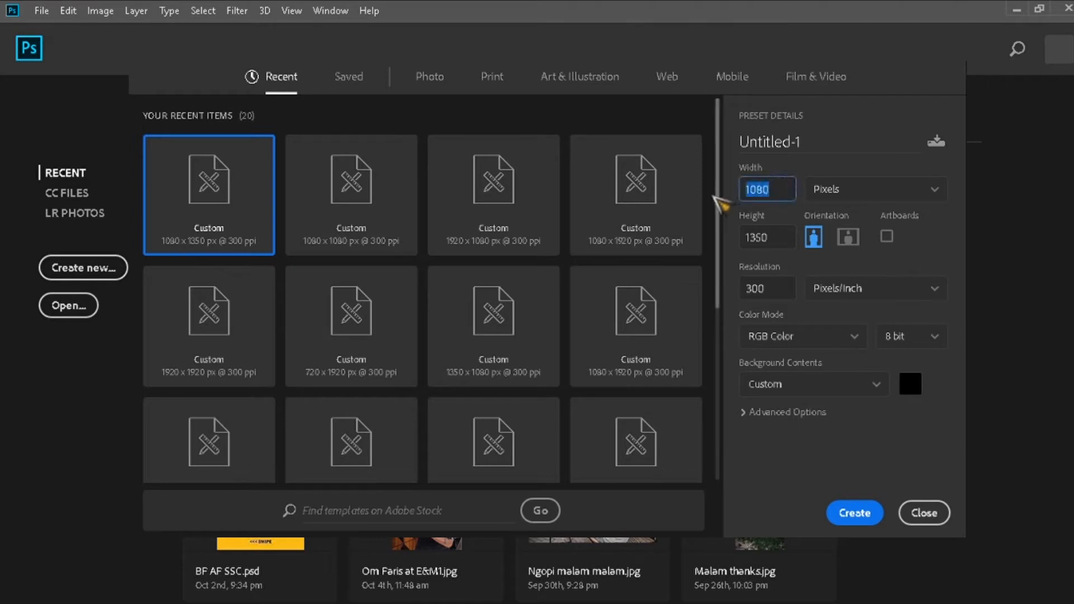
pyautogui.doubleClick(769, 236)
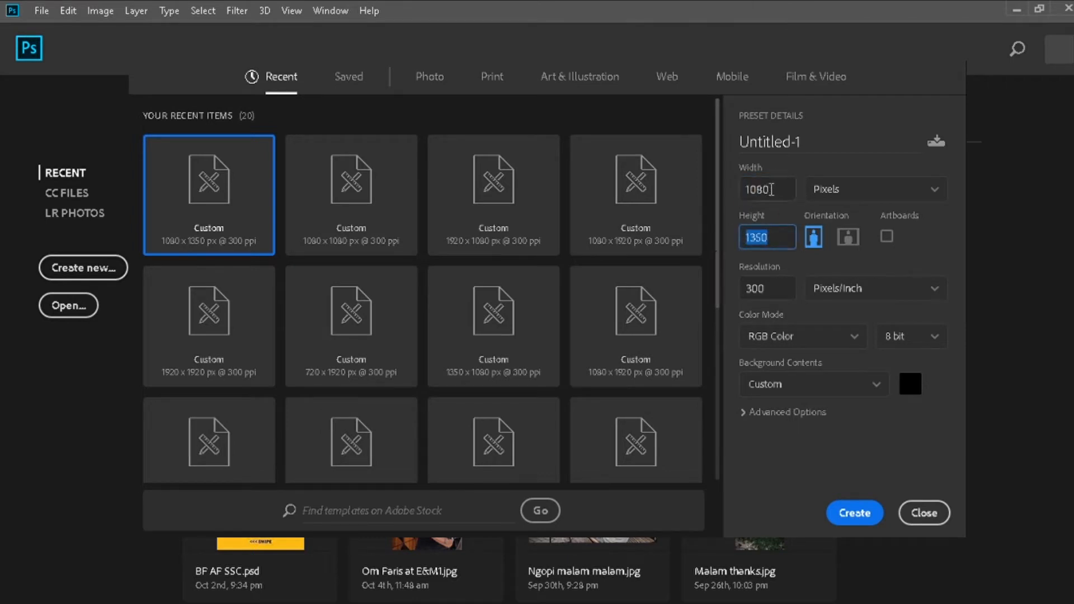
pyautogui.click(873, 207)
pyautogui.click(872, 217)
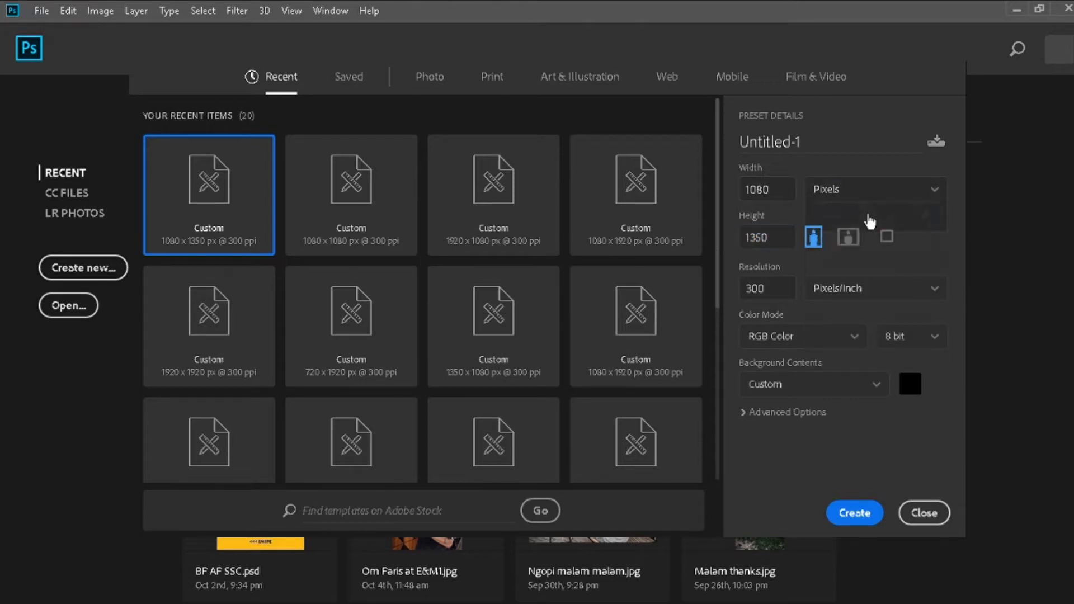
pyautogui.click(811, 340)
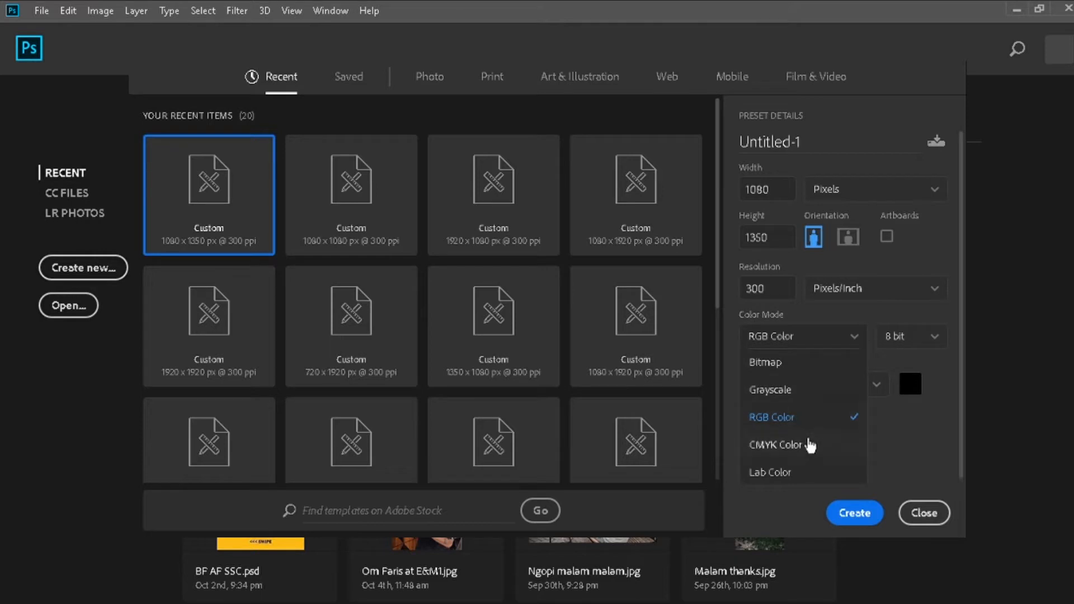
pyautogui.click(916, 449)
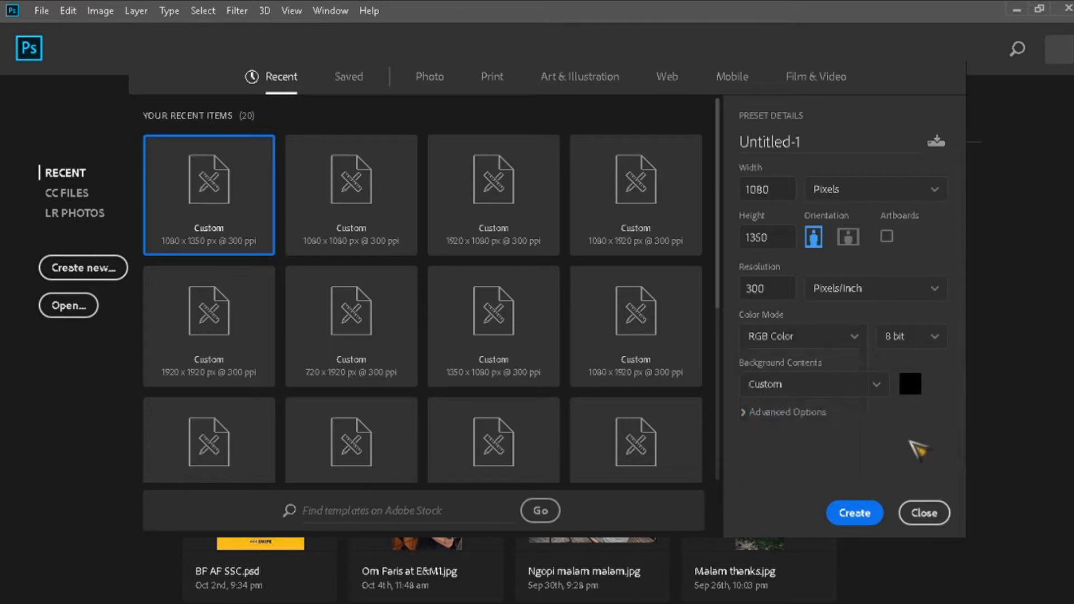
pyautogui.click(845, 511)
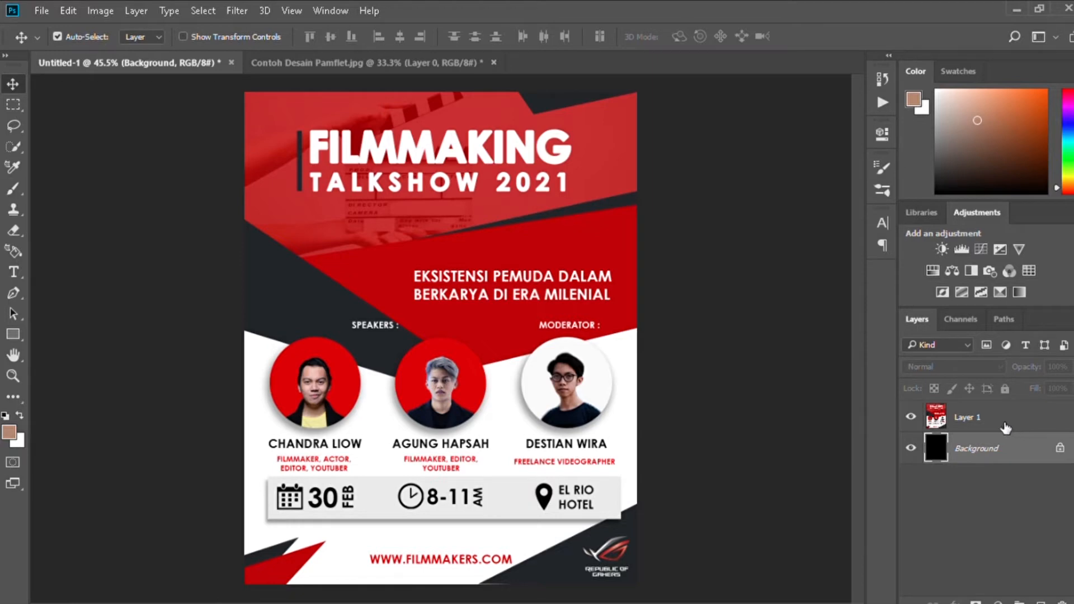
# Unlock and delete the black Background layer, and leave the reference flyer on Layer 1 hidden
pyautogui.click(912, 418)
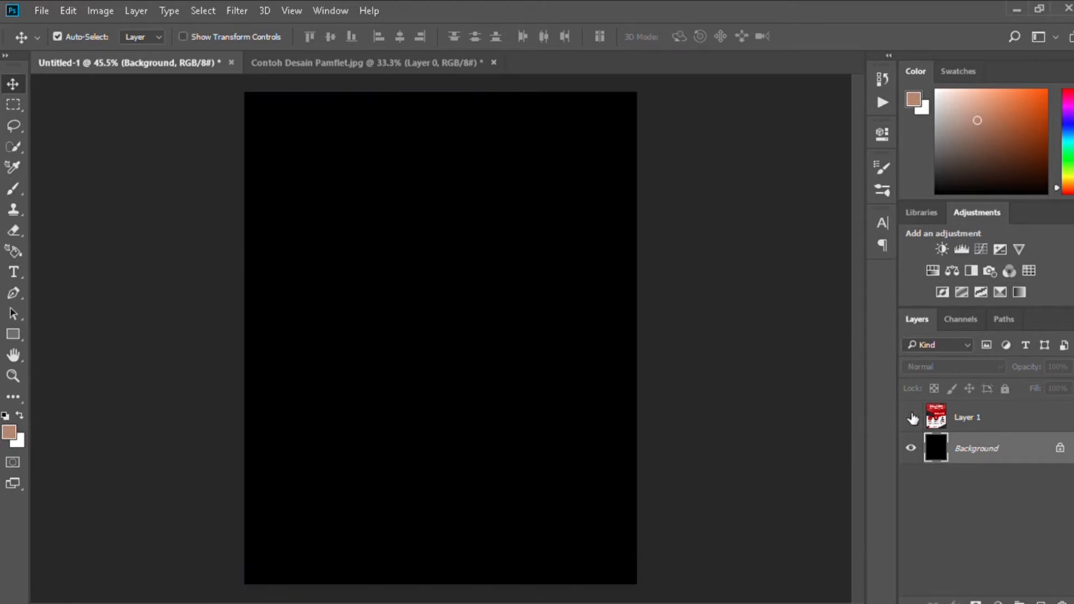
pyautogui.click(1059, 449)
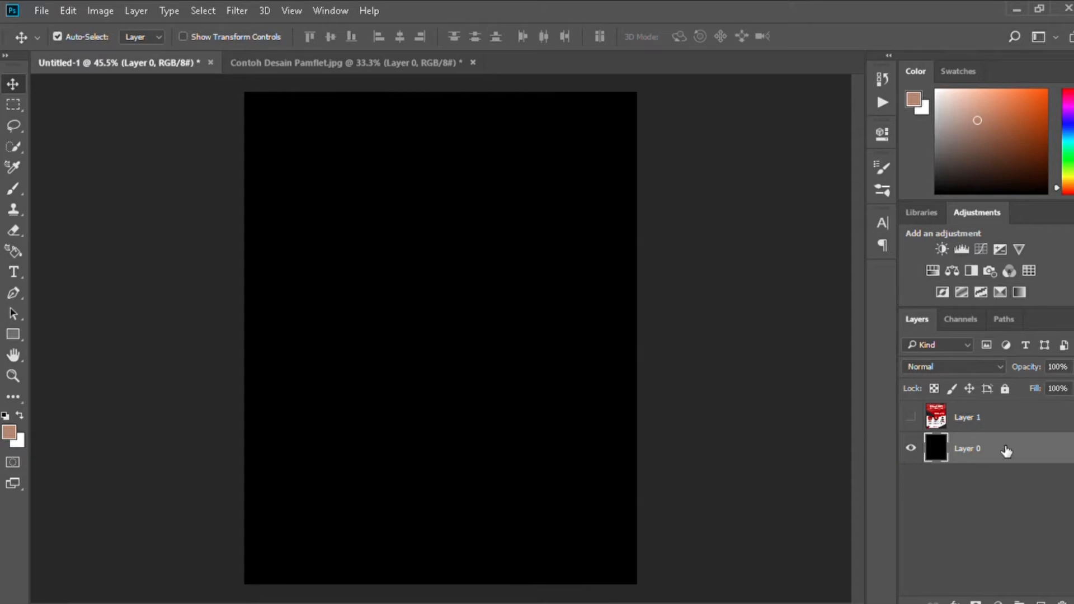
pyautogui.press('Delete')
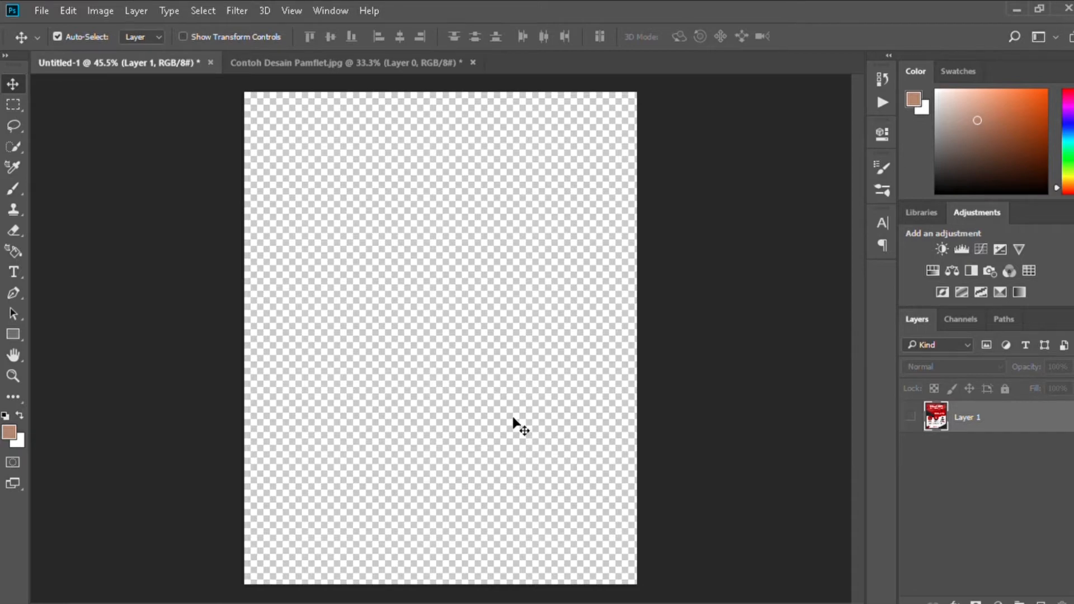
pyautogui.click(909, 417)
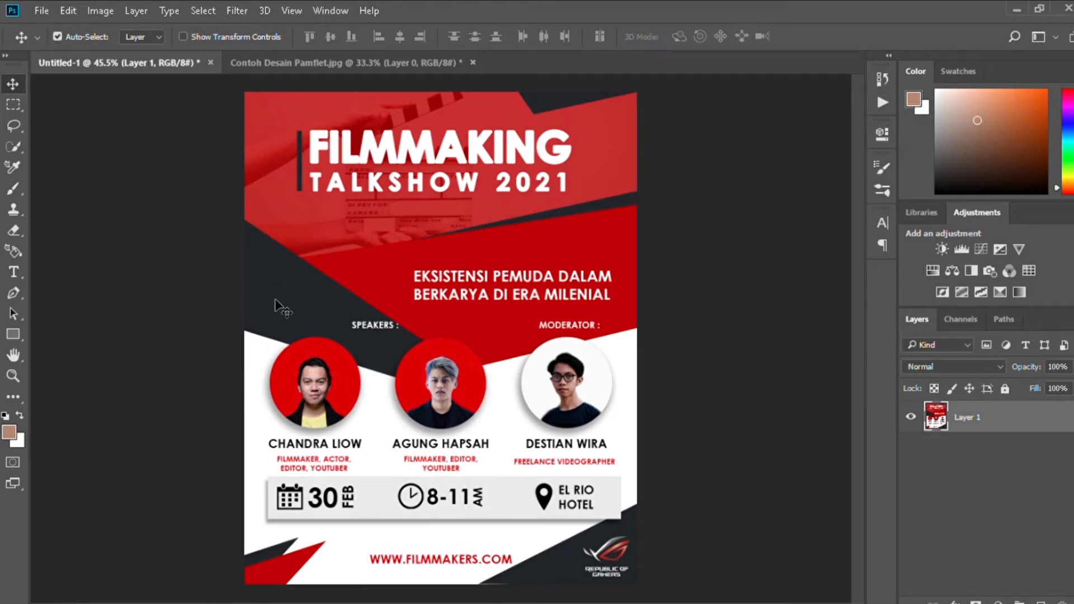
pyautogui.click(907, 418)
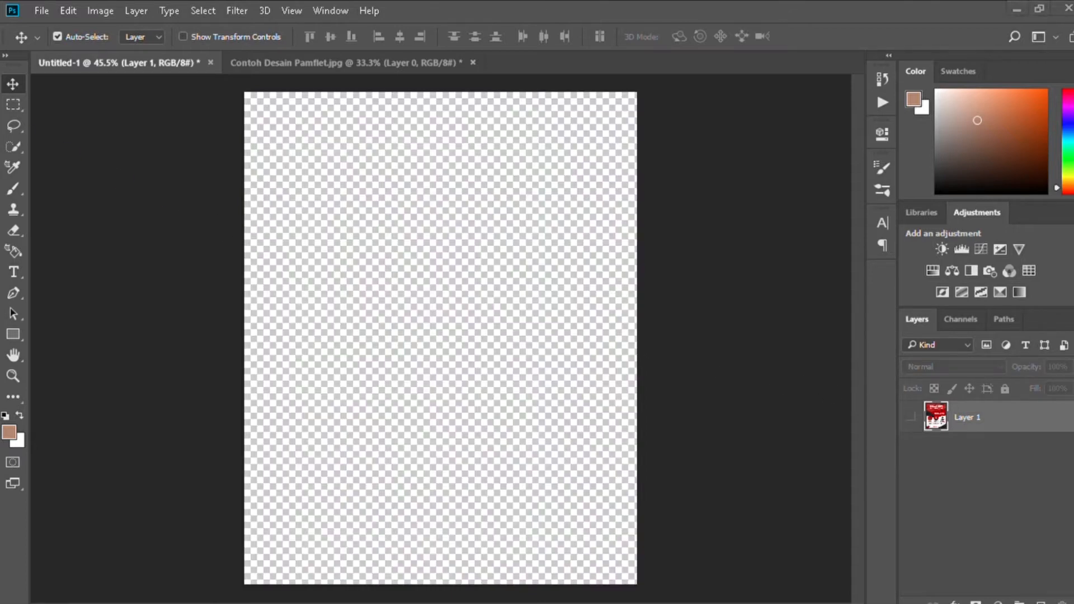
# Place the colour palette images 60833 and website27 on the canvas, and move website27 slightly lower
pyautogui.moveTo(3, 220); pyautogui.dragTo(553, 301)
pyautogui.click(544, 37)
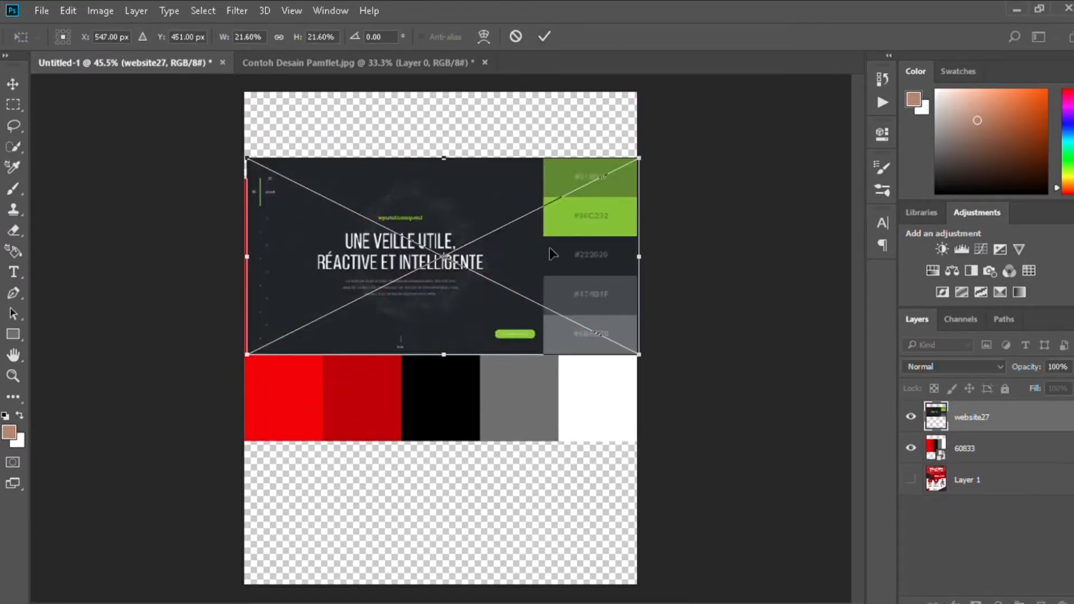
pyautogui.click(544, 37)
pyautogui.moveTo(492, 231); pyautogui.dragTo(491, 285)
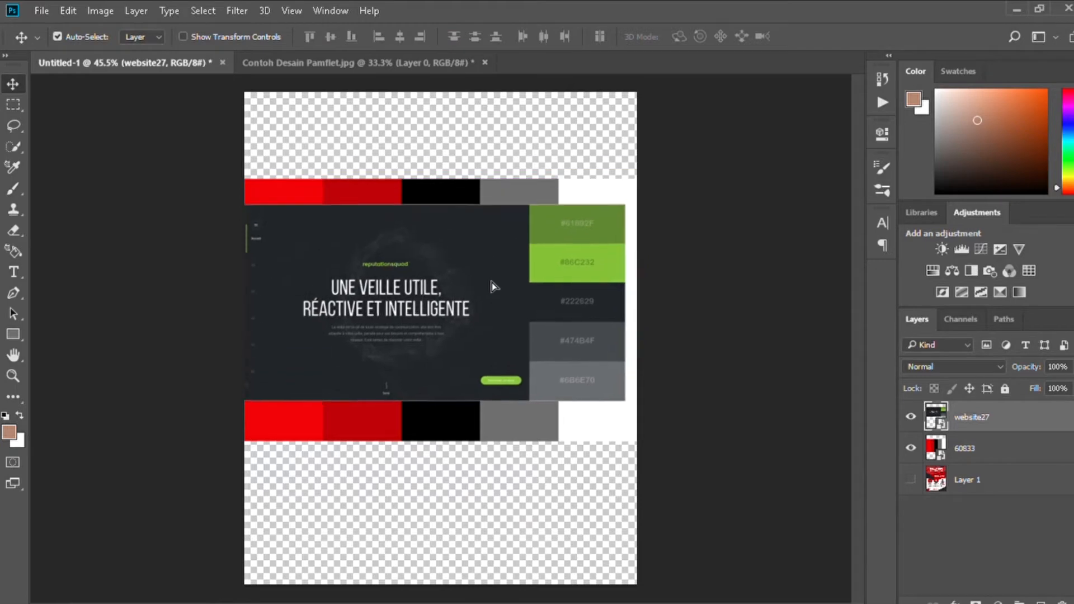
# Hide website27 and move the red, black and grey palette 60833 to the lower half of the canvas
pyautogui.click(911, 417)
pyautogui.click(555, 330)
pyautogui.moveTo(555, 330); pyautogui.dragTo(537, 462)
# Draw a trial shape with straight and curved segments in the upper part of the canvas using the Pen Tool
pyautogui.press('p')
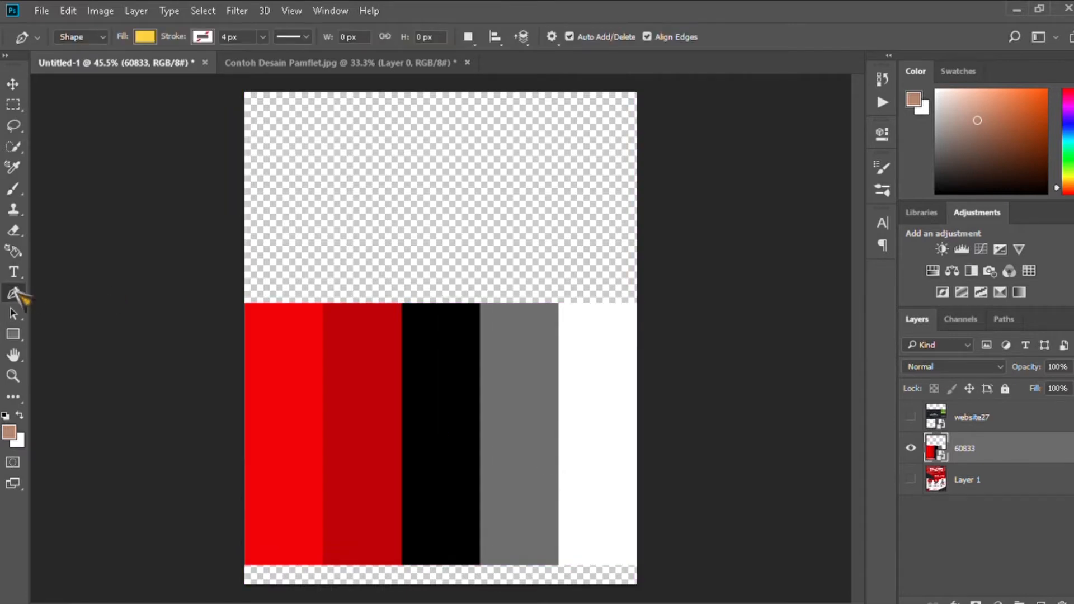
pyautogui.rightClick(17, 292)
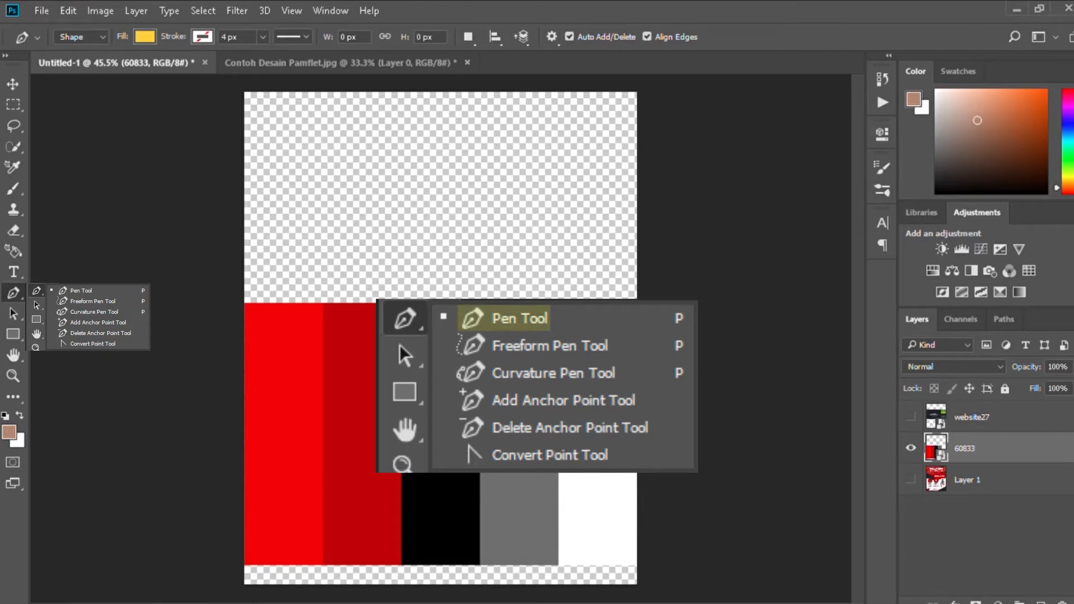
pyautogui.click(84, 291)
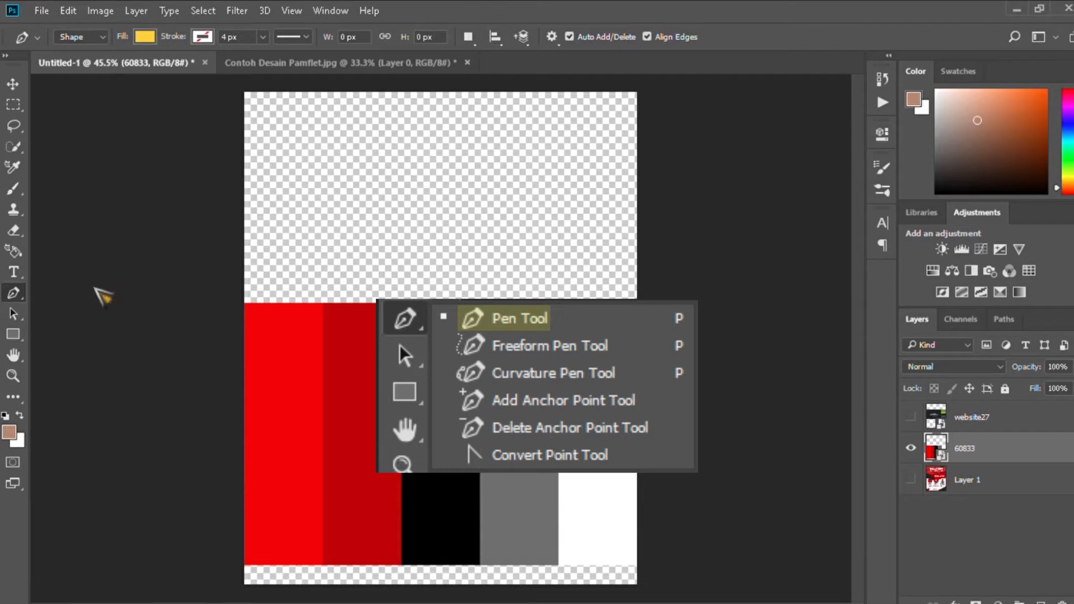
pyautogui.click(389, 146)
pyautogui.click(384, 173)
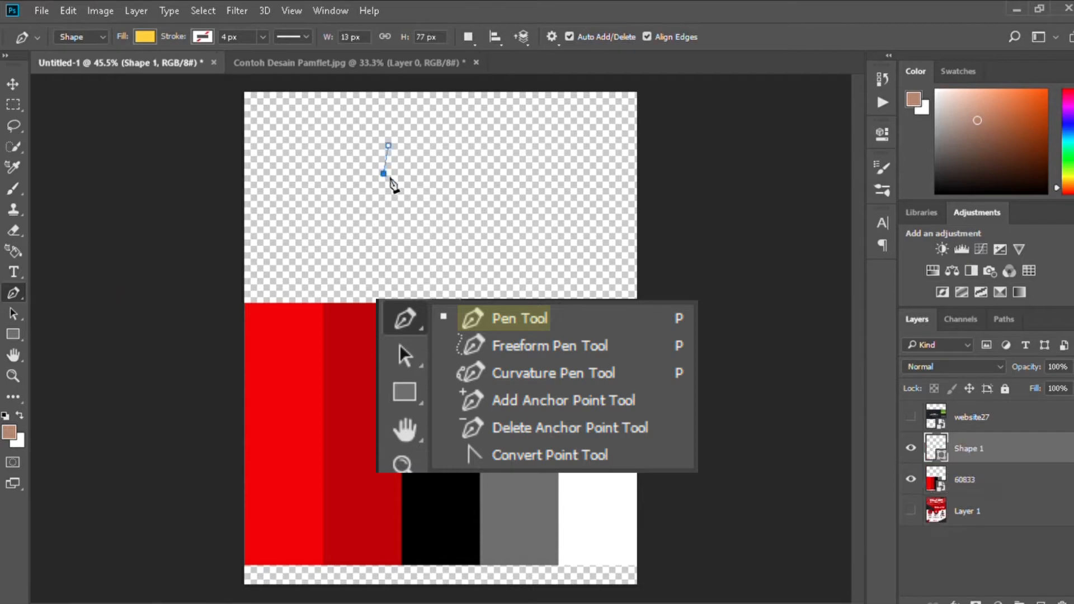
pyautogui.moveTo(408, 190); pyautogui.dragTo(441, 182)
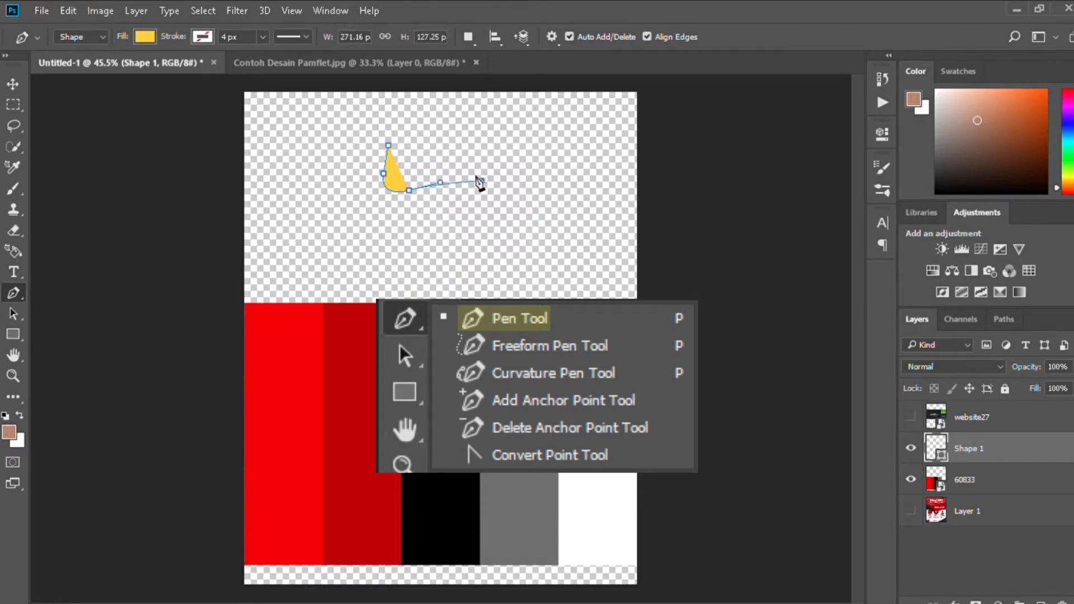
pyautogui.click(481, 180)
pyautogui.click(497, 212)
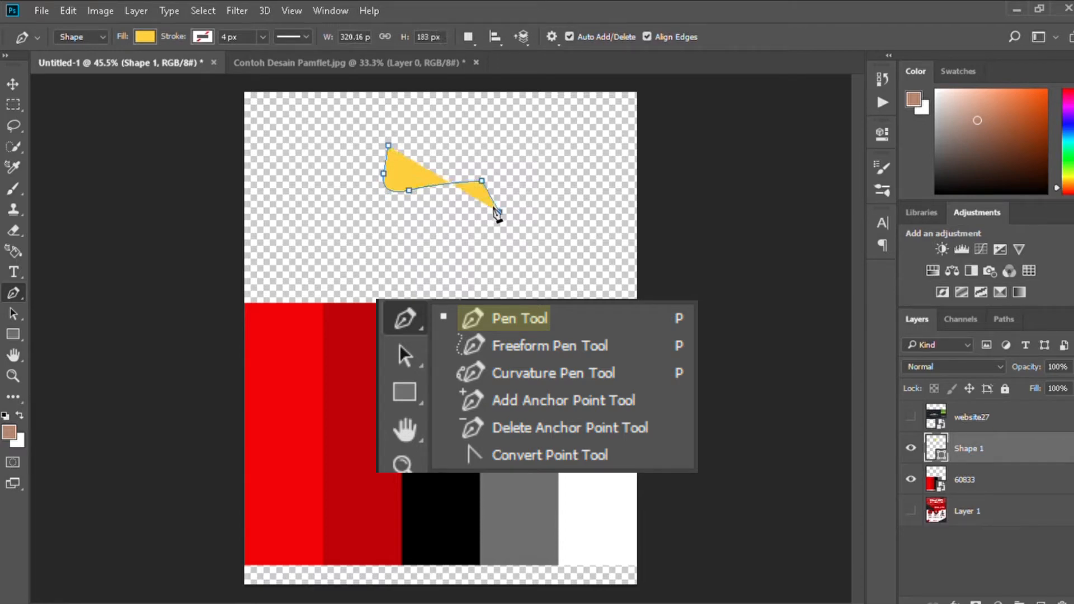
# Undo the trial Pen Tool shape completely
pyautogui.hotkey('ctrl', 'z')
pyautogui.hotkey('ctrl', 'z')
pyautogui.hotkey('ctrl', 'z')
pyautogui.hotkey('ctrl', 'z')
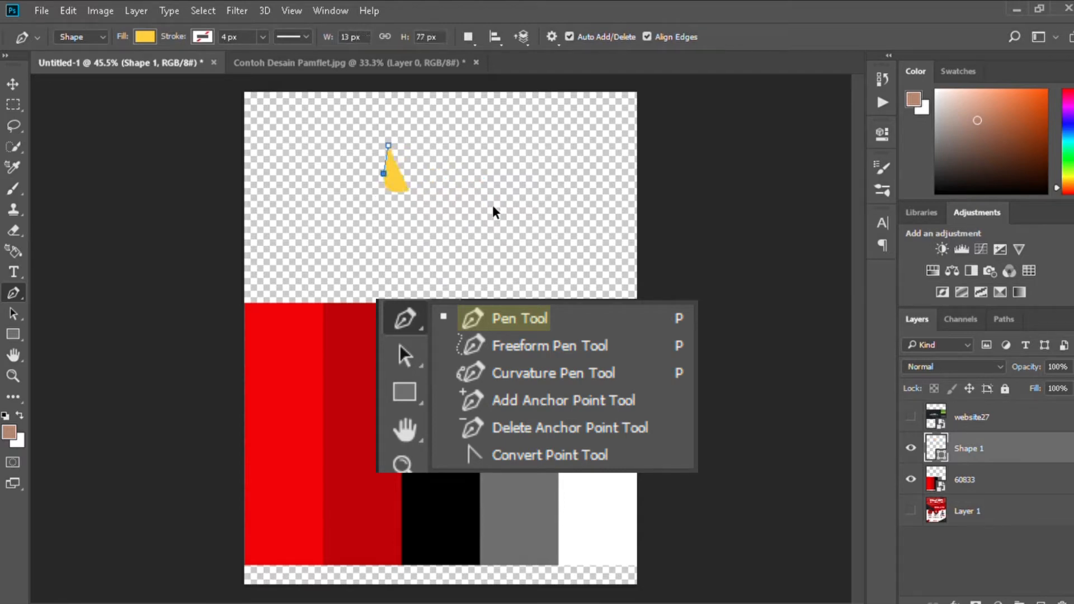
pyautogui.hotkey('ctrl', 'z')
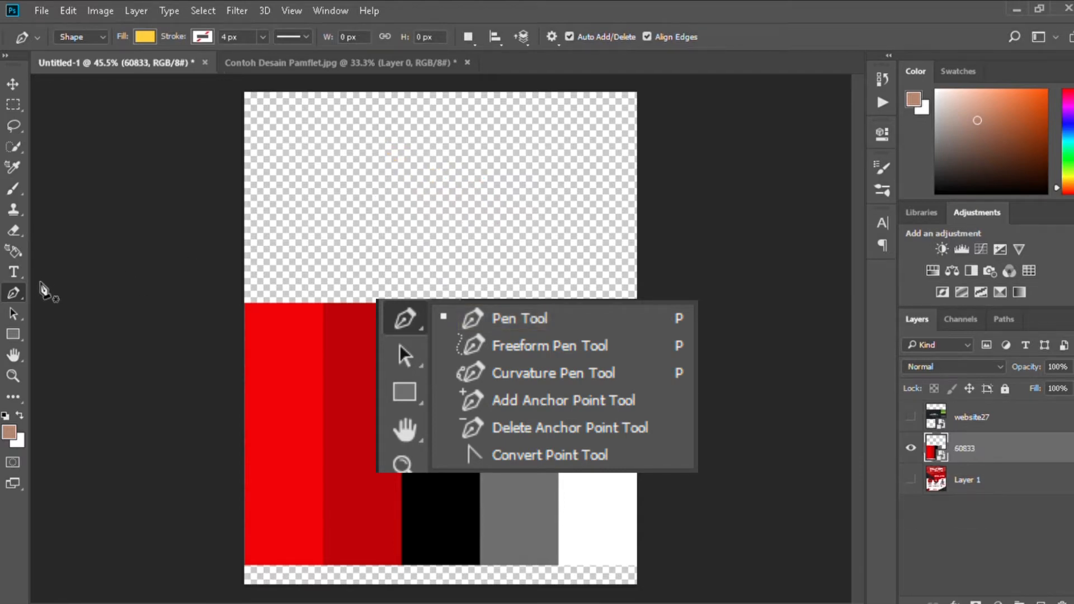
pyautogui.rightClick(14, 293)
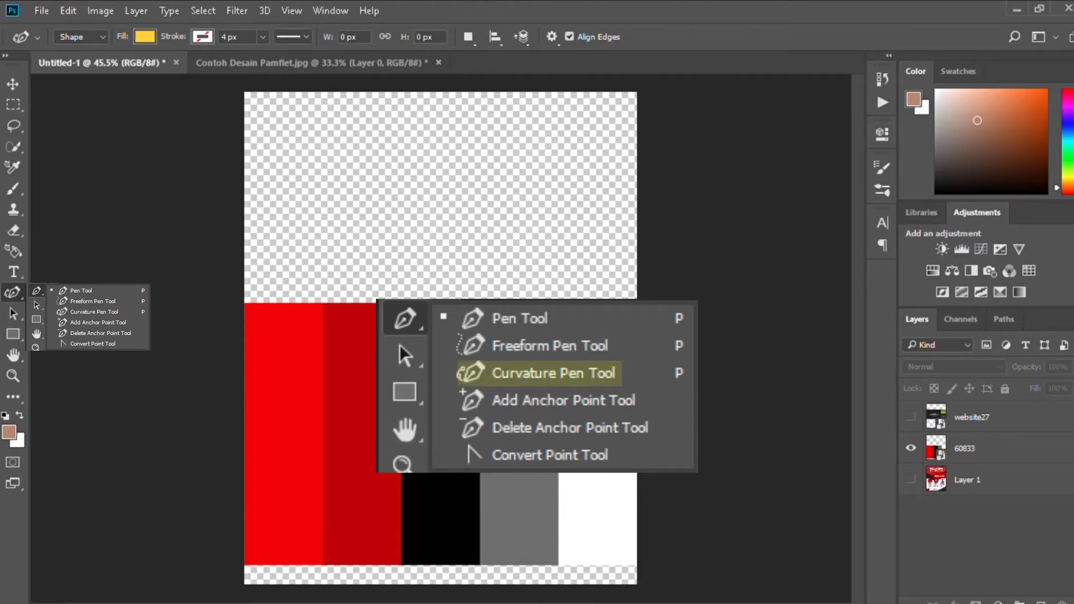
pyautogui.click(90, 312)
pyautogui.click(396, 161)
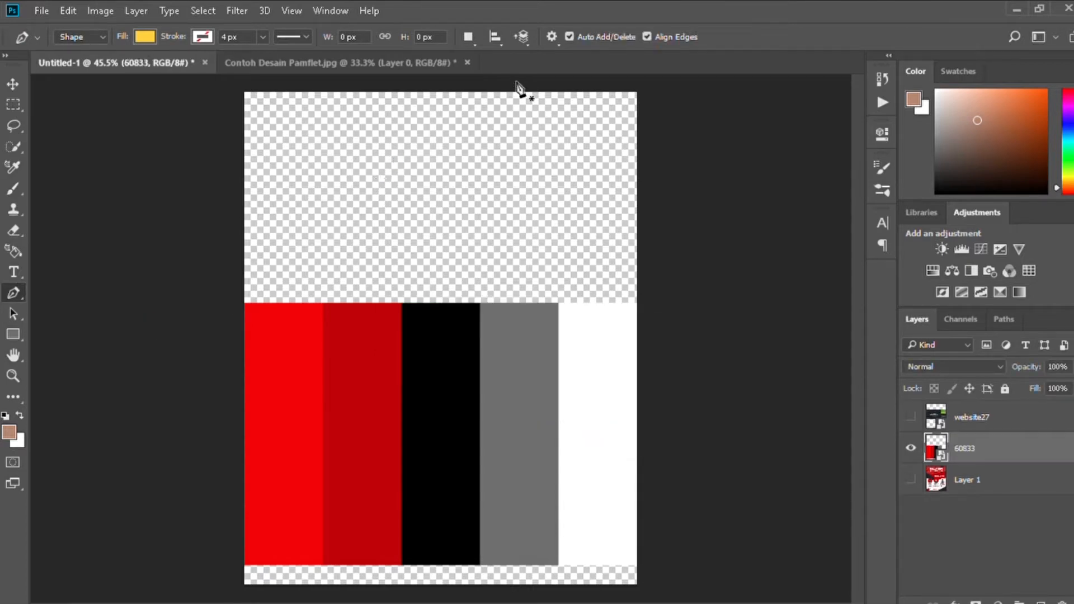
pyautogui.click(522, 87)
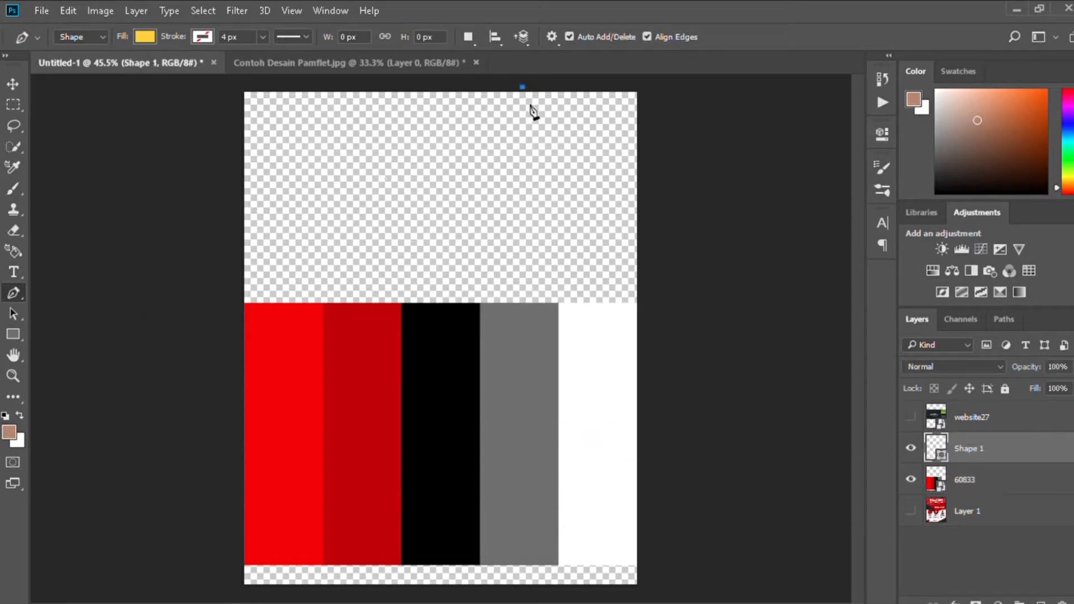
pyautogui.hotkey('ctrl', 'z')
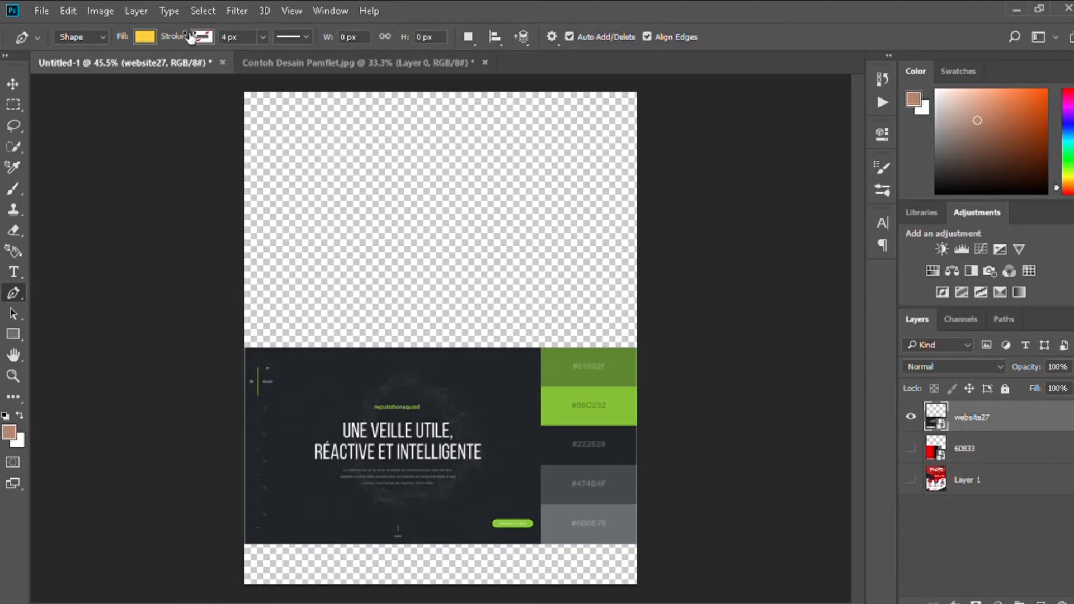
# Set the Pen Tool's shape fill to the dark charcoal colour sampled from the website27 palette
pyautogui.press('i')
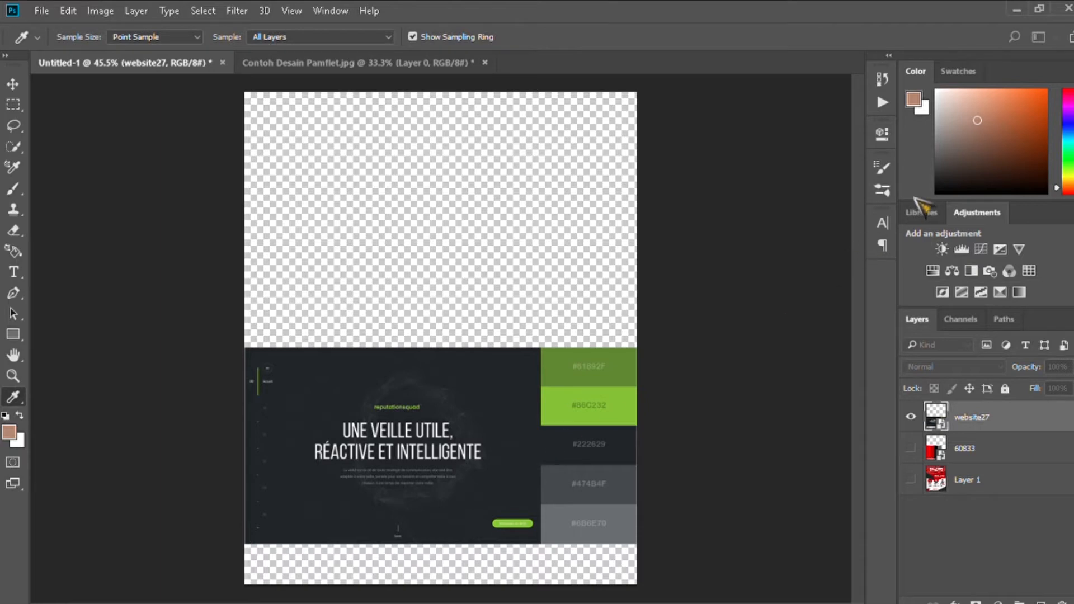
pyautogui.press('p')
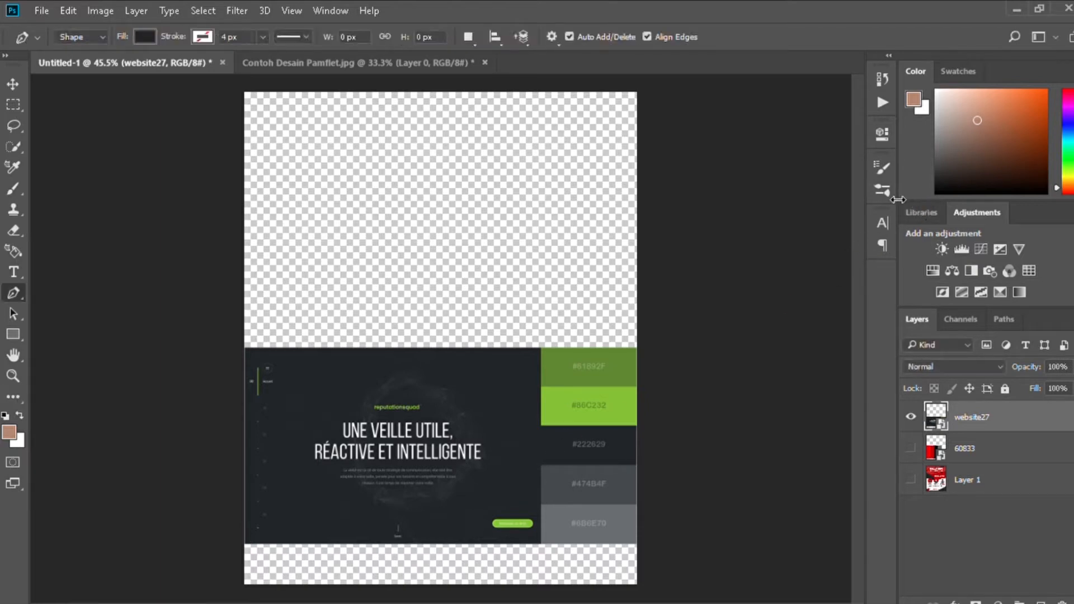
pyautogui.click(552, 86)
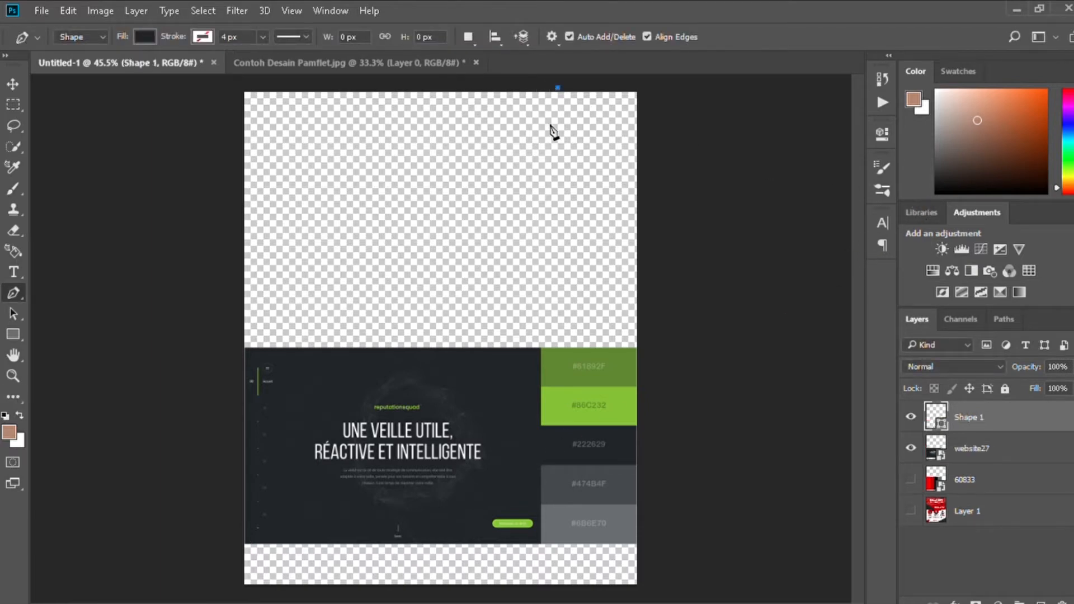
pyautogui.click(911, 511)
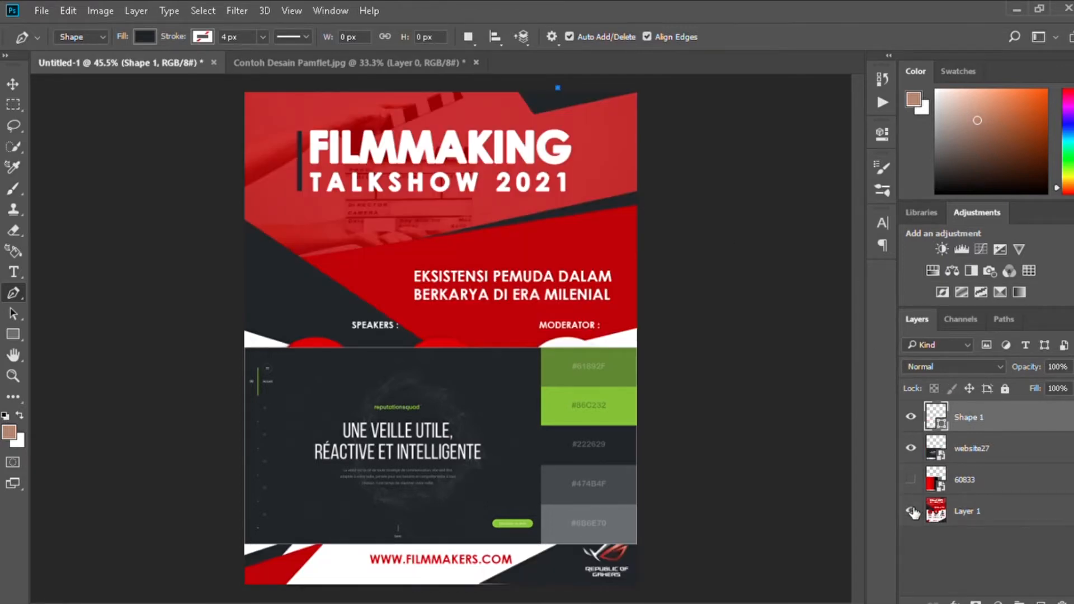
pyautogui.click(911, 511)
pyautogui.hotkey('ctrl', 'z')
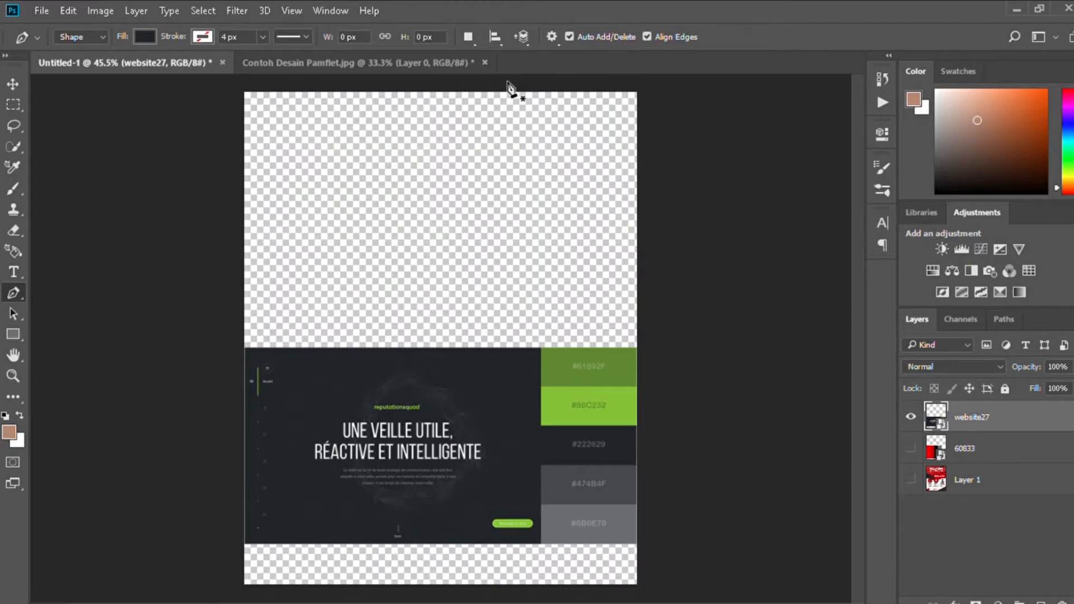
# Draw a closed dark triangular shape at the canvas's upper-right corner with the Pen Tool, following the reference flyer, and deselect it
pyautogui.click(513, 87)
pyautogui.click(530, 122)
pyautogui.click(654, 90)
pyautogui.click(513, 87)
pyautogui.click(911, 511)
pyautogui.click(912, 511)
pyautogui.press('v')
pyautogui.click(722, 347)
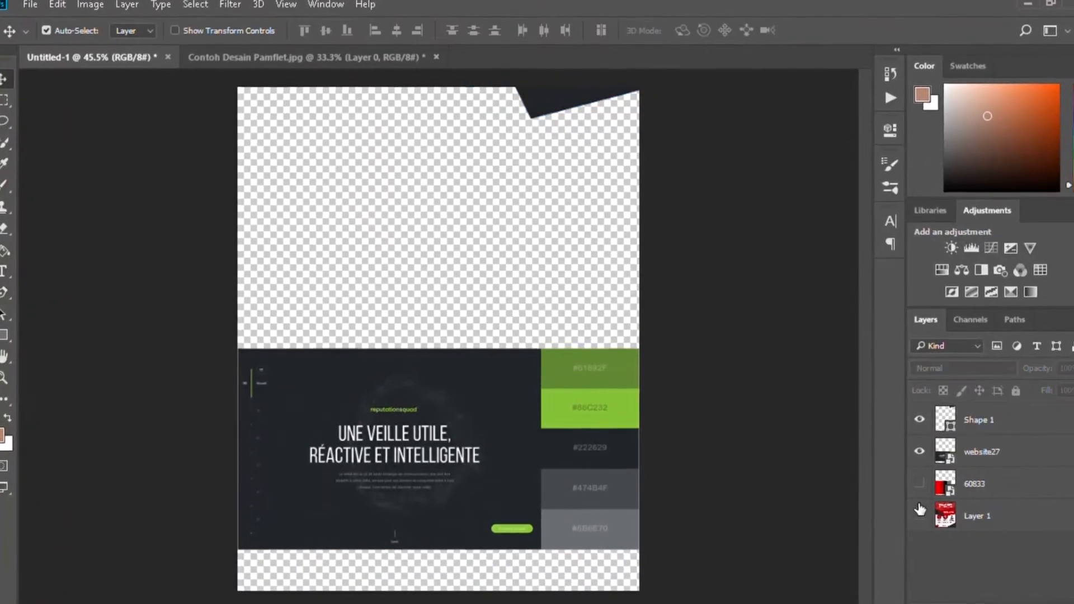
# Draw a thin dark wedge of about 576 x 165 px tapering inward from the canvas's right edge, following the reference flyer
pyautogui.click(912, 511)
pyautogui.click(922, 517)
pyautogui.press('p')
pyautogui.click(922, 517)
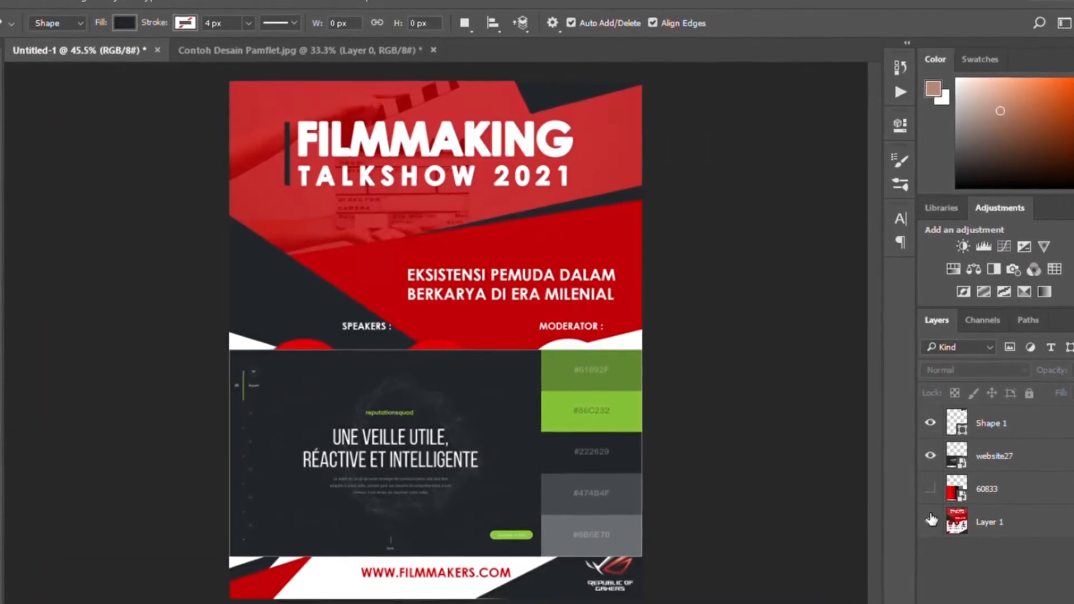
pyautogui.click(922, 517)
pyautogui.click(645, 182)
pyautogui.click(425, 242)
pyautogui.click(647, 195)
pyautogui.click(647, 179)
pyautogui.click(932, 556)
pyautogui.click(933, 556)
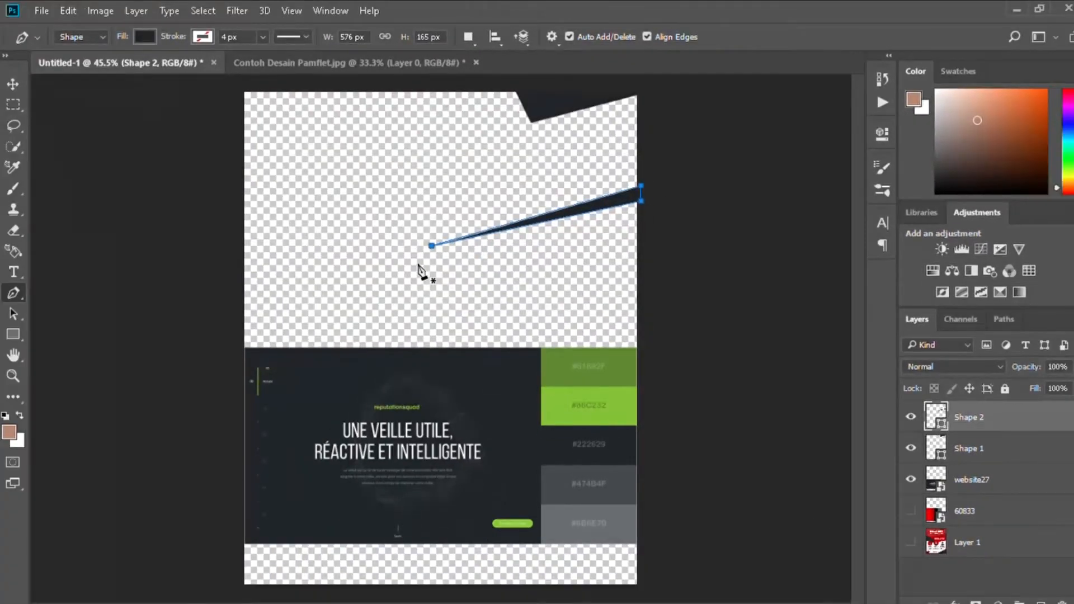
pyautogui.scroll(3, 540, 176)
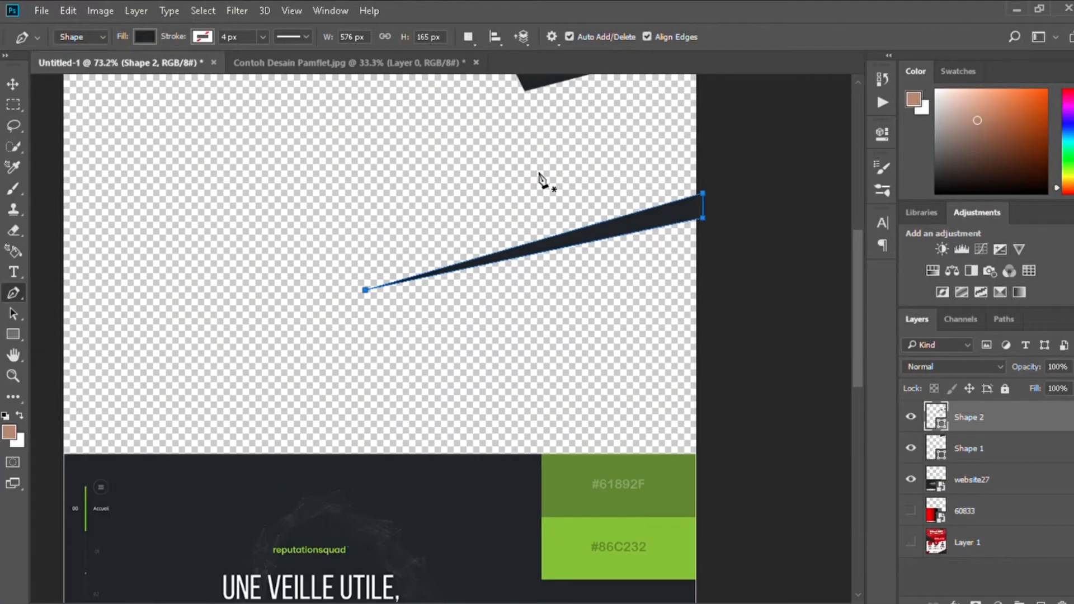
# Raise the pointed tip of the thin dark wedge slightly by moving its anchor point, and hide the website27 palette
pyautogui.scroll(1, 540, 178)
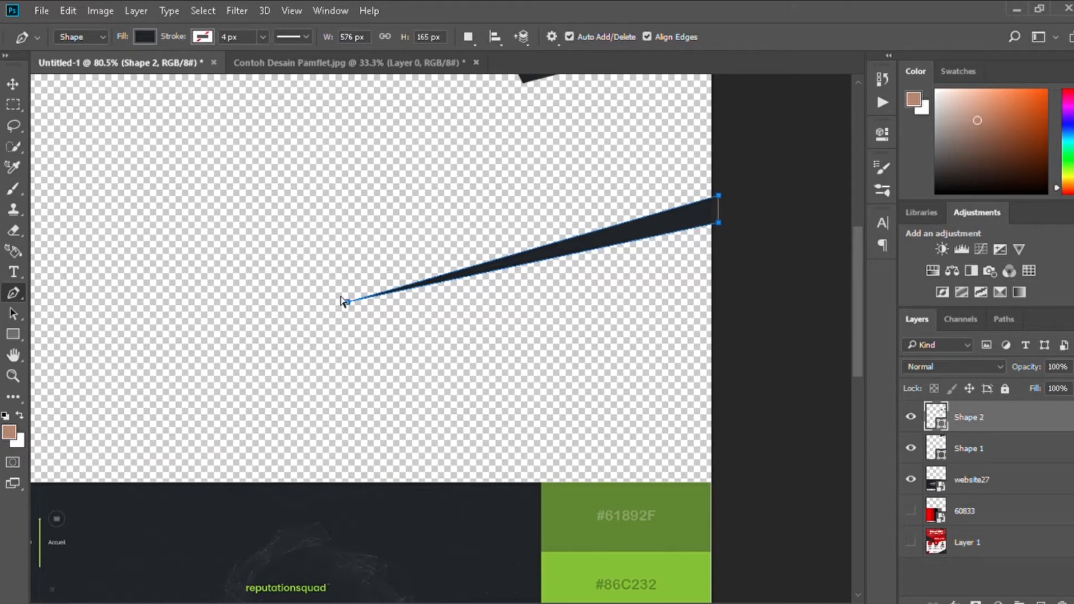
pyautogui.moveTo(344, 300); pyautogui.dragTo(347, 269)
pyautogui.scroll(-2, 356, 291)
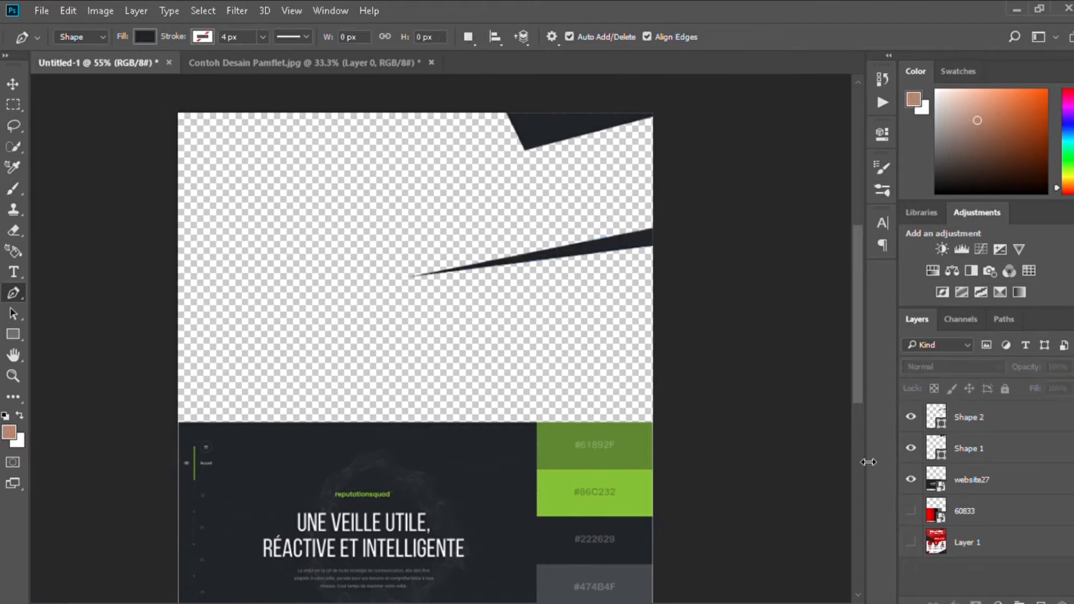
pyautogui.click(911, 479)
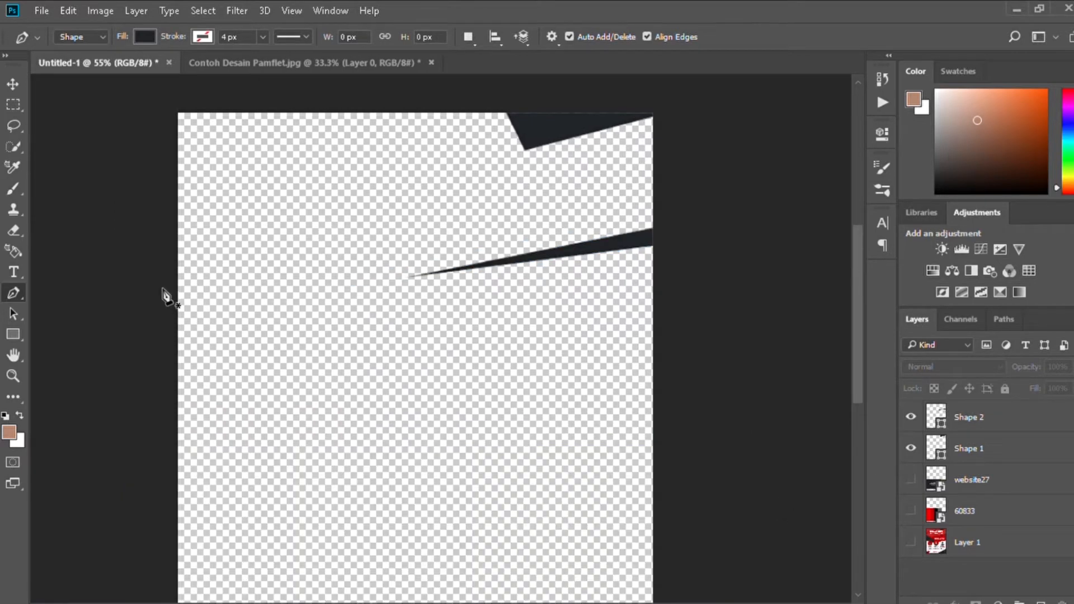
# Draw a closed four-sided dark shape about 540 x 427 px with the Pen Tool, slanting down inward from the canvas's left edge
pyautogui.click(167, 292)
pyautogui.click(395, 432)
pyautogui.click(362, 480)
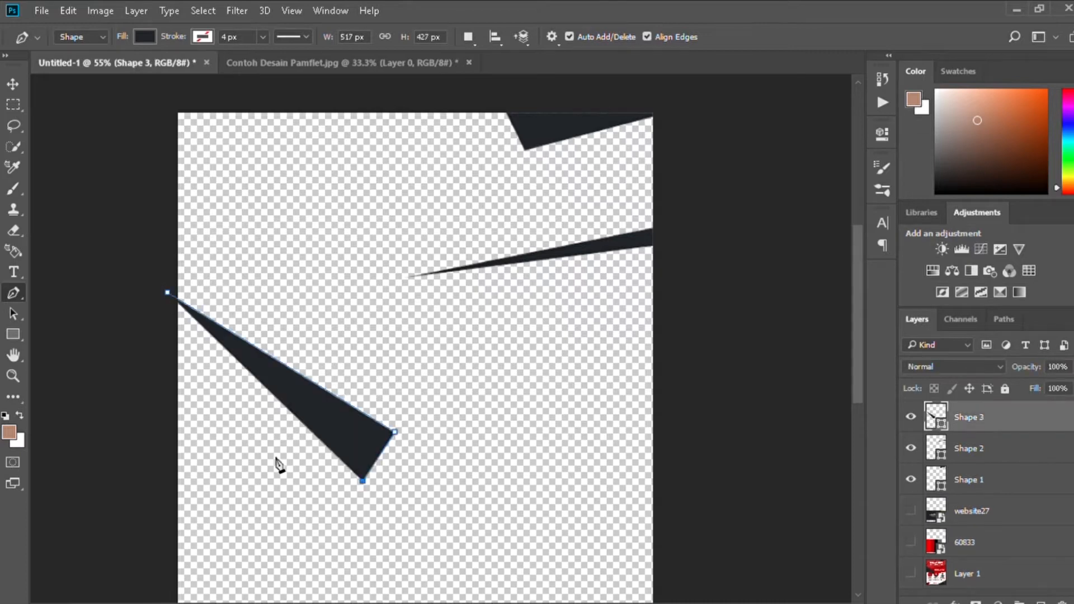
pyautogui.click(158, 411)
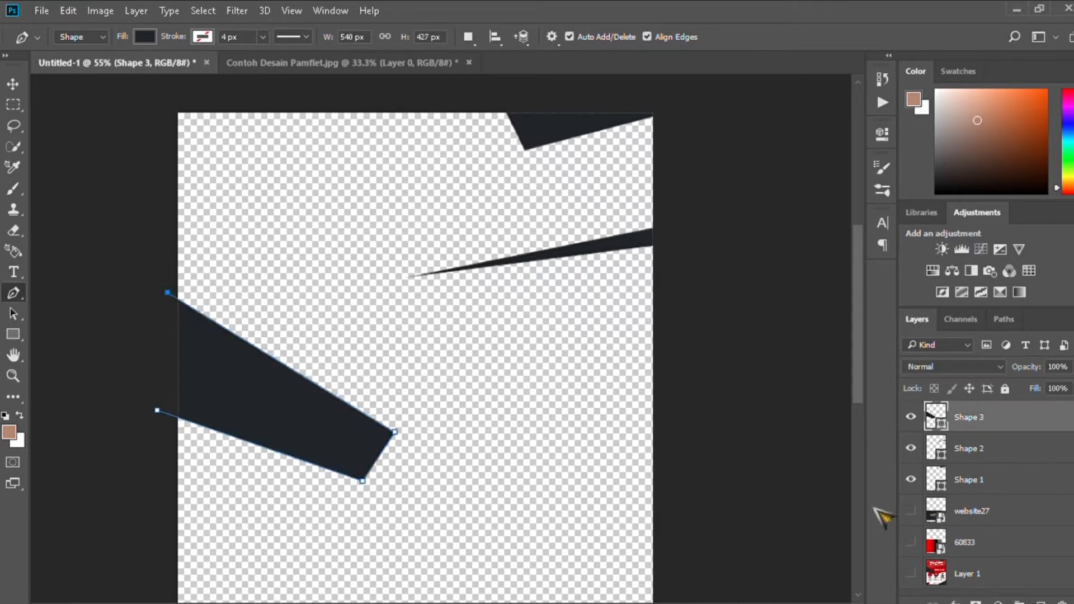
pyautogui.click(166, 291)
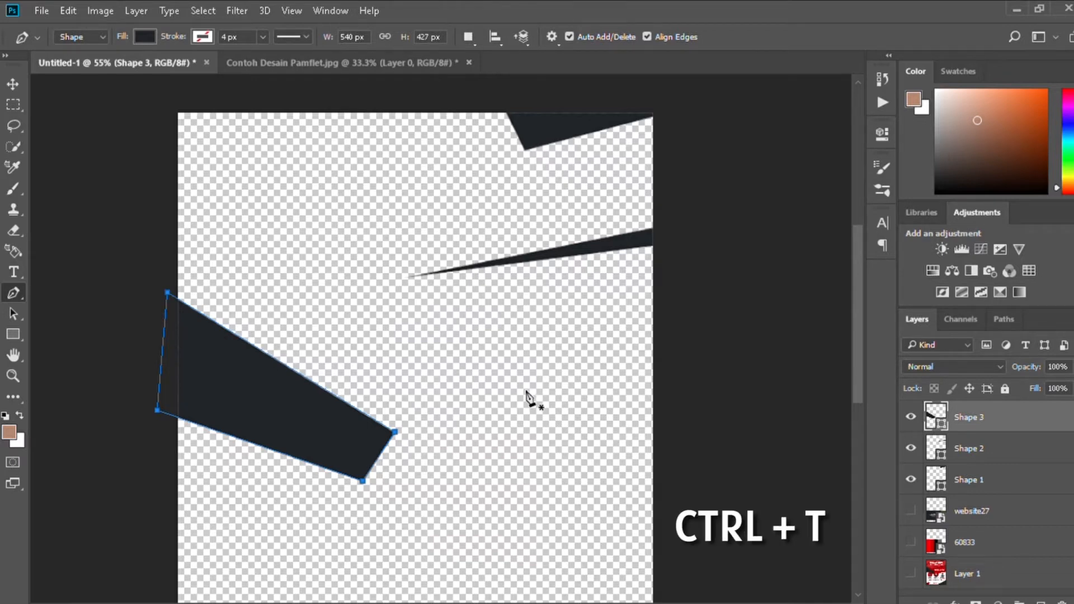
# Shift the new four-sided dark shape upward along the canvas's left edge
pyautogui.hotkey('ctrl', 't')
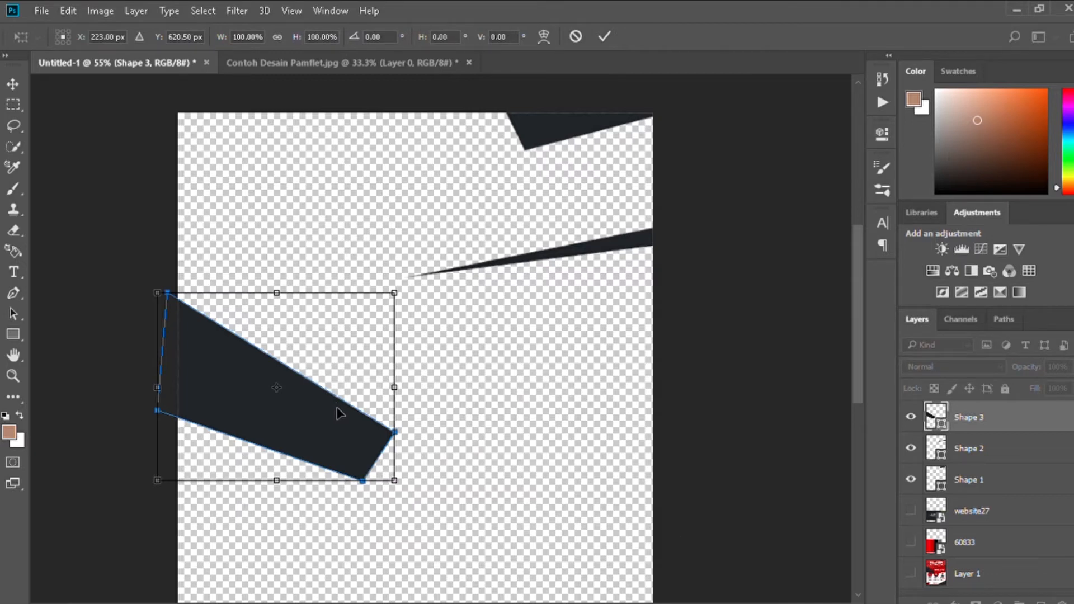
pyautogui.moveTo(340, 412); pyautogui.dragTo(340, 374)
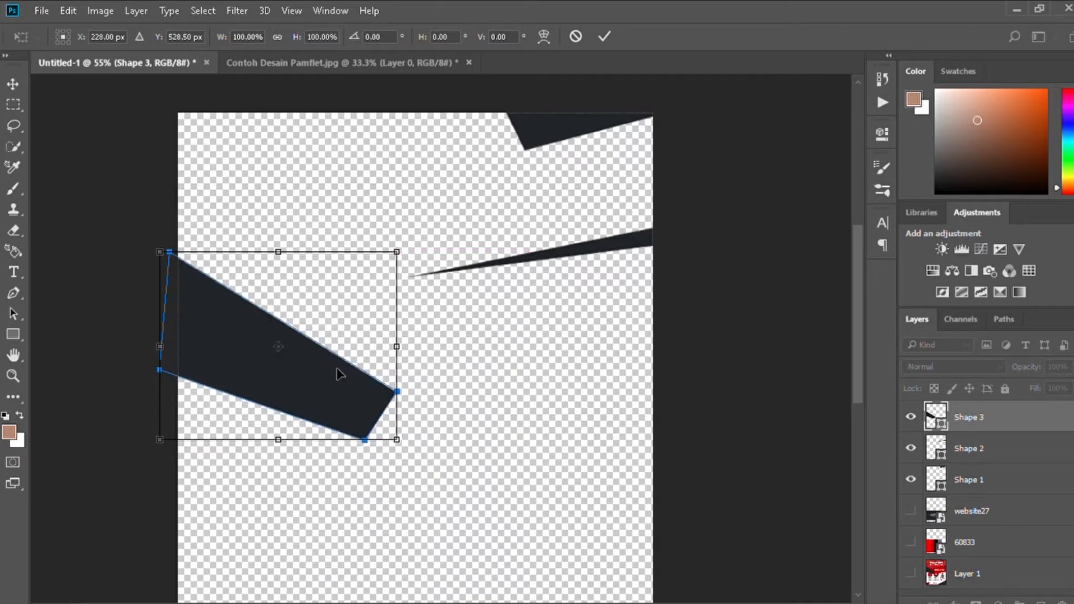
pyautogui.press('Return')
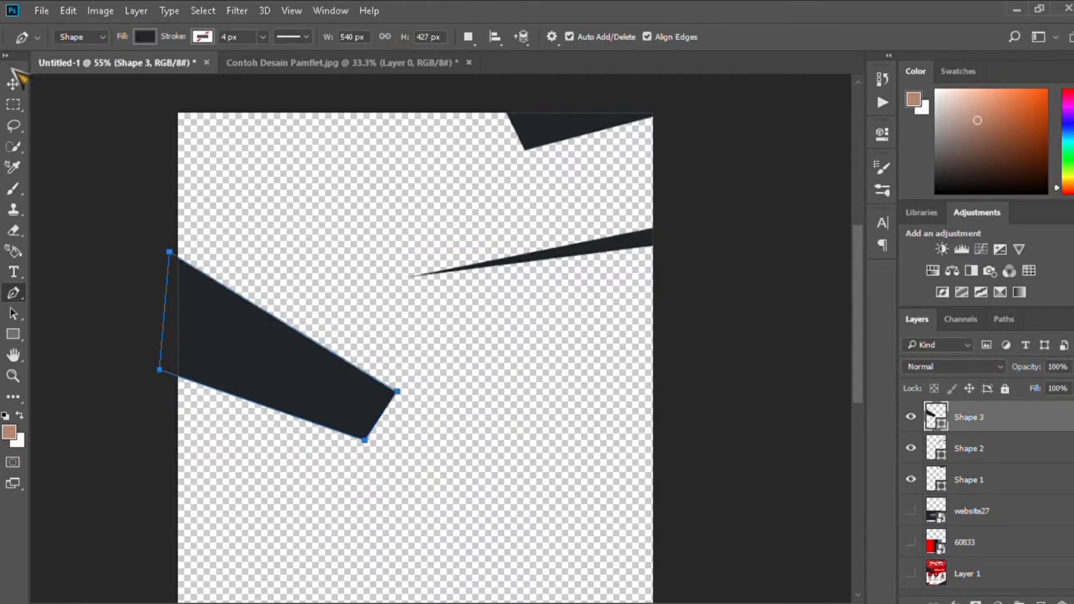
pyautogui.click(13, 83)
pyautogui.hotkey('ctrl', 'z')
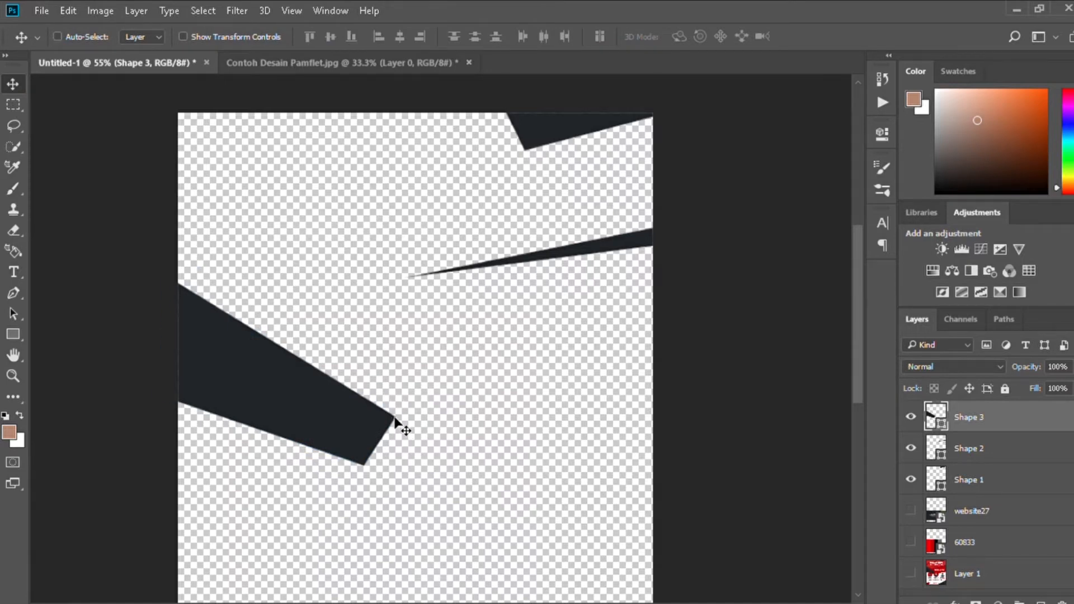
# Rotate the left-edge dark shape slightly clockwise with Free Transform and compare its placement with the reference flyer
pyautogui.hotkey('ctrl', 't')
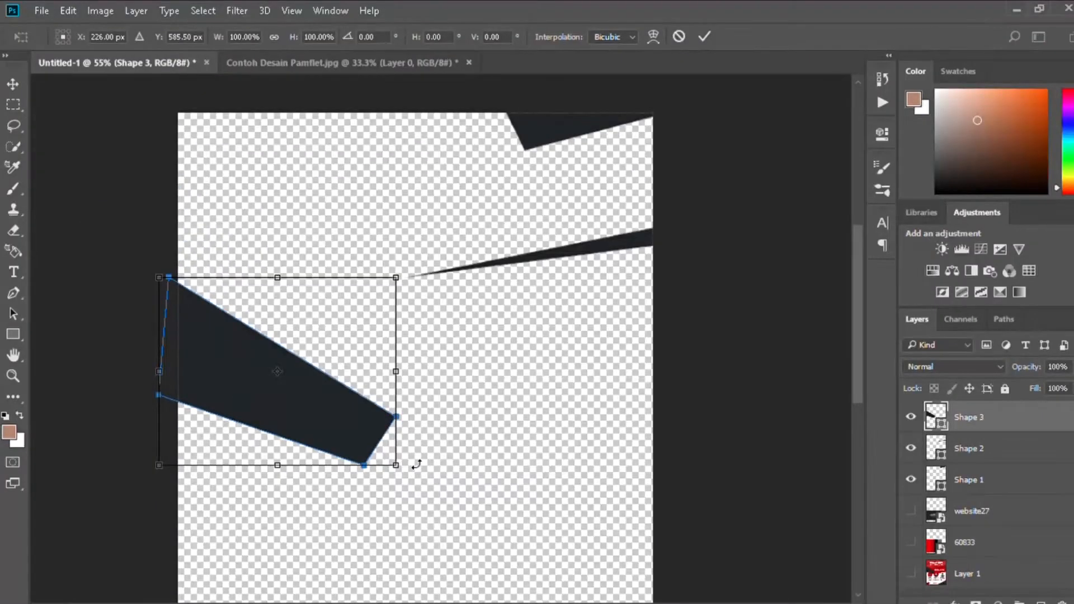
pyautogui.moveTo(416, 464); pyautogui.dragTo(414, 474)
pyautogui.press('Return')
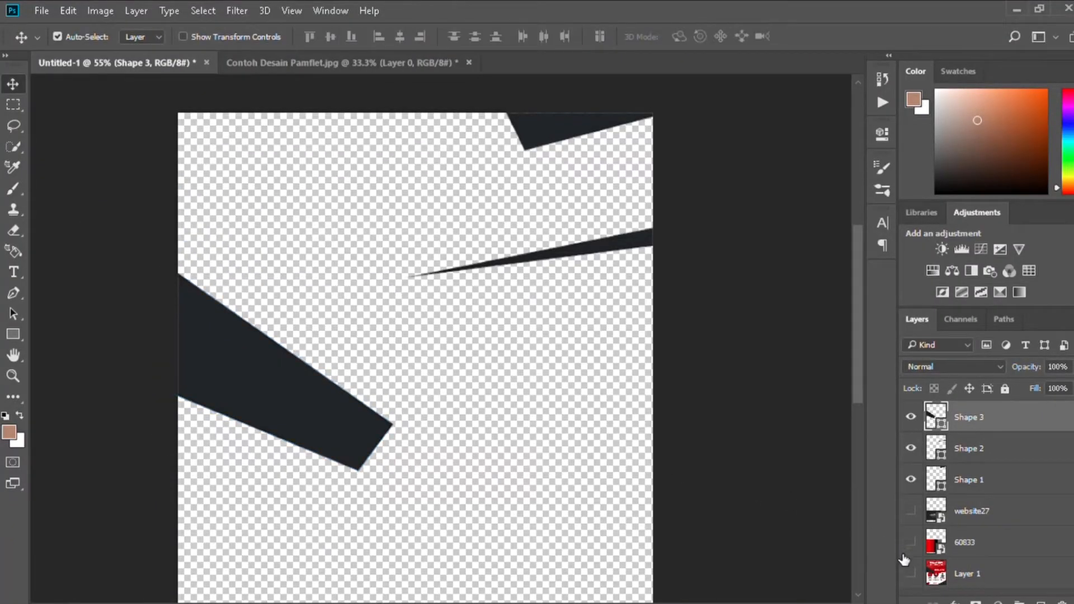
pyautogui.click(910, 572)
pyautogui.click(910, 572)
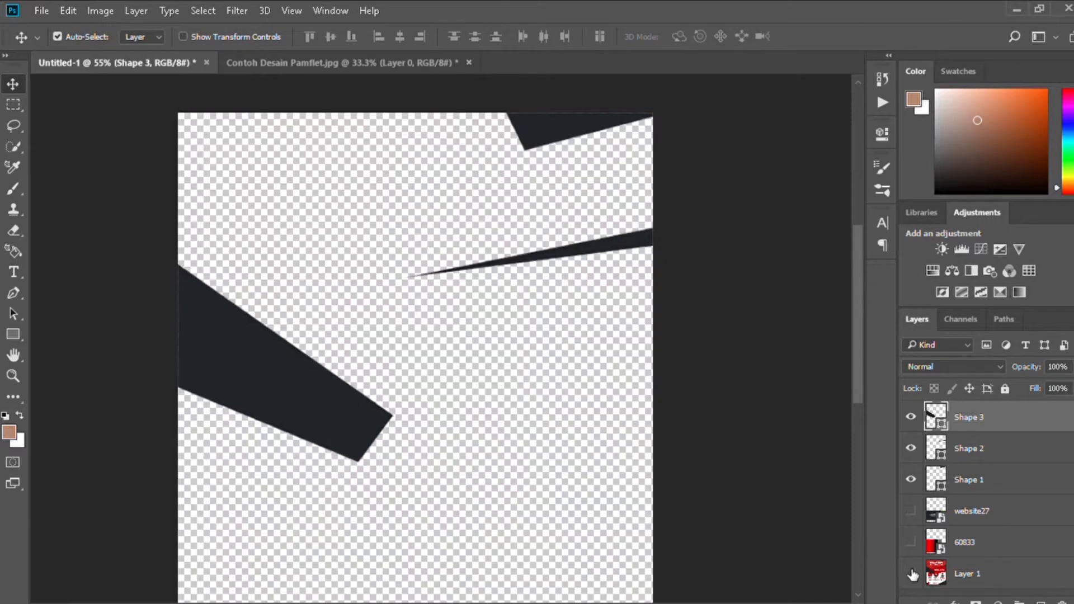
# Draw a closed four-sided band about 1001 x 494 px with the Pen Tool, from the left dark shape past the canvas's right edge
pyautogui.click(14, 292)
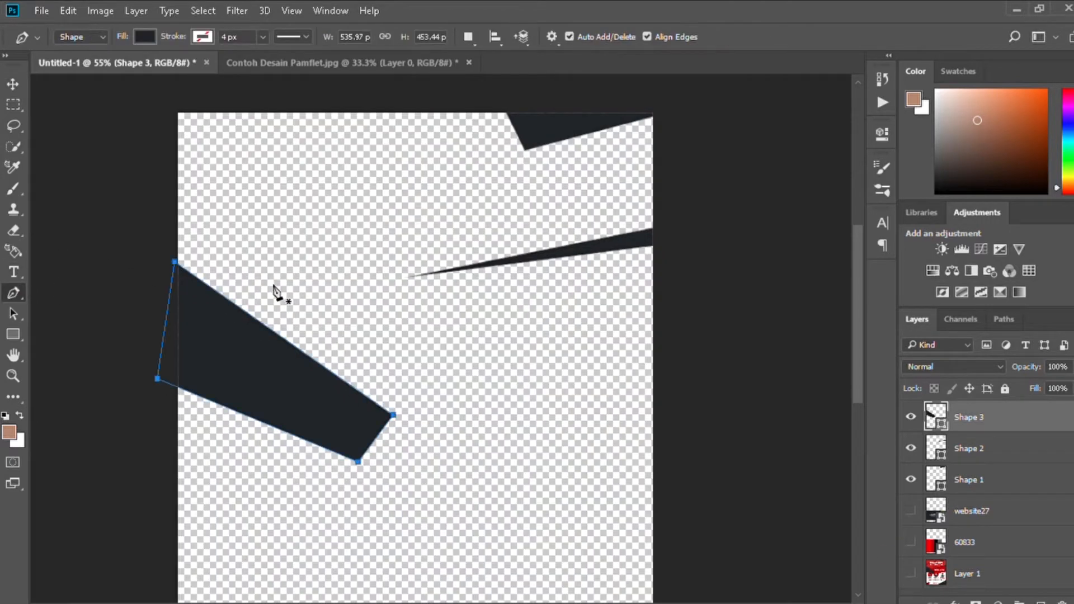
pyautogui.click(241, 319)
pyautogui.click(660, 242)
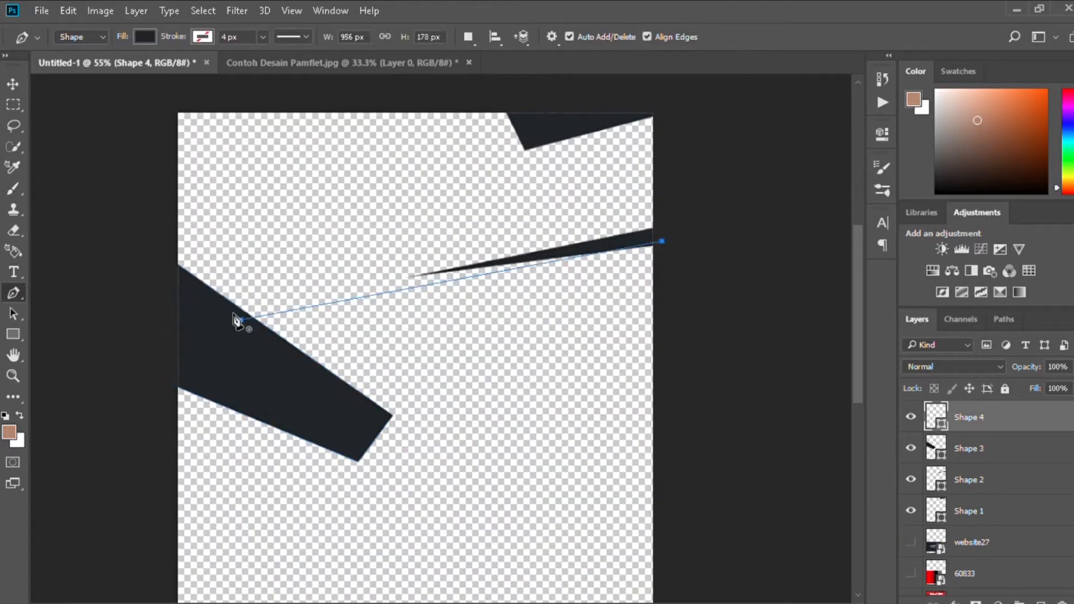
pyautogui.click(221, 305)
pyautogui.click(661, 390)
pyautogui.moveTo(661, 389); pyautogui.dragTo(660, 395)
pyautogui.click(358, 459)
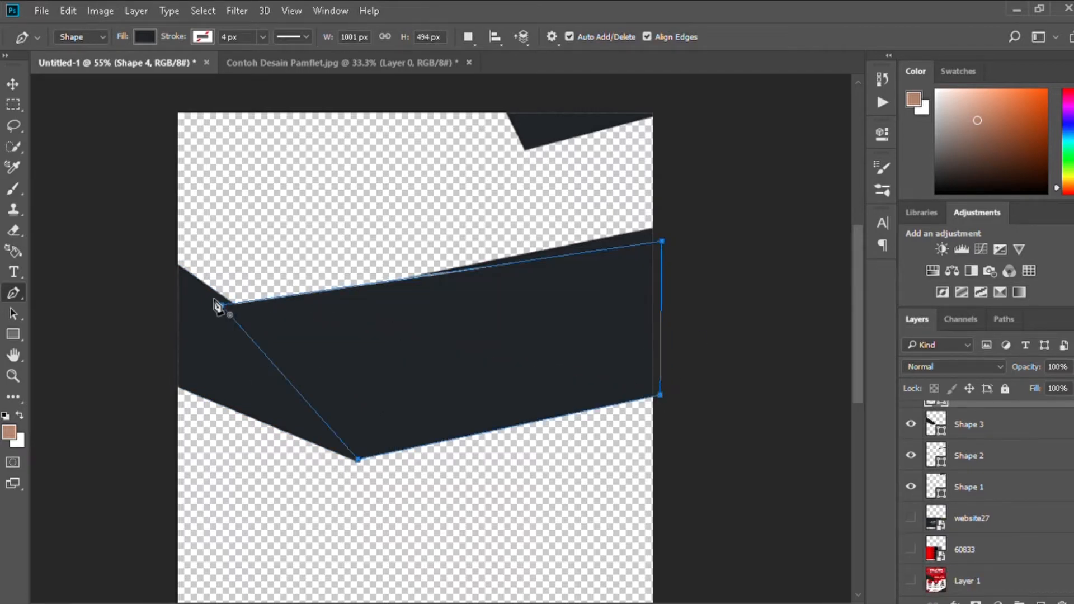
pyautogui.click(222, 306)
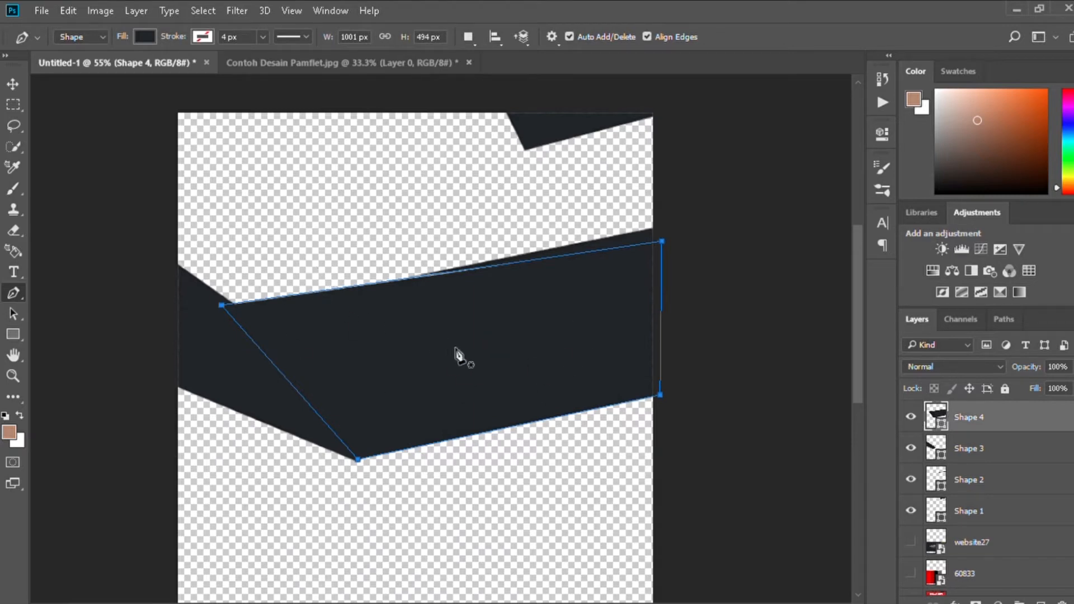
# Compare the band with the reference flyer, show the 60833 palette and set the band's fill to its bright red
pyautogui.scroll(-1, 1043, 448)
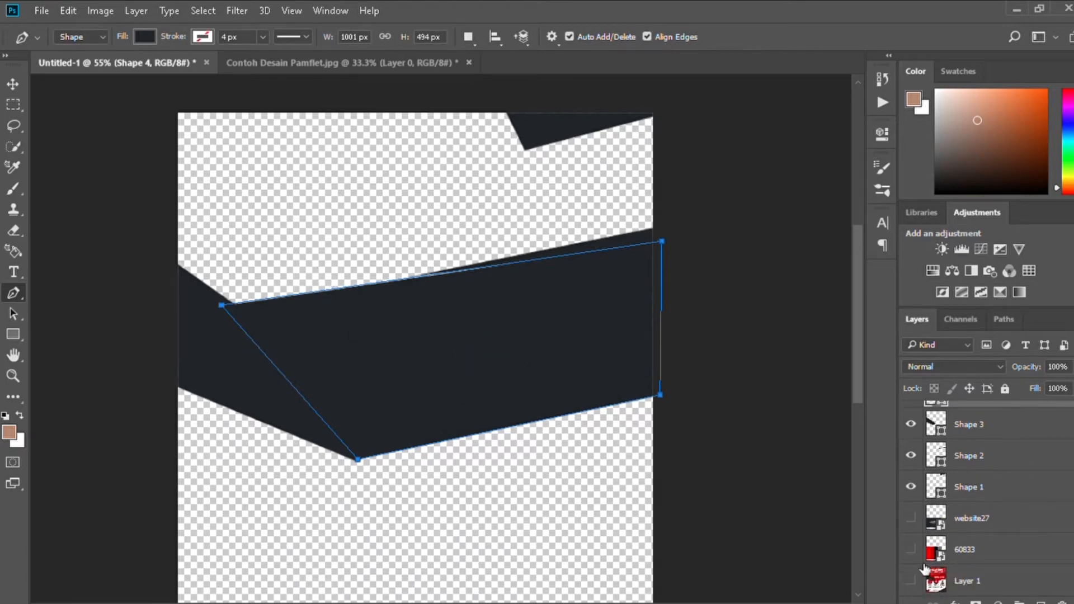
pyautogui.click(911, 580)
pyautogui.click(911, 580)
pyautogui.click(911, 550)
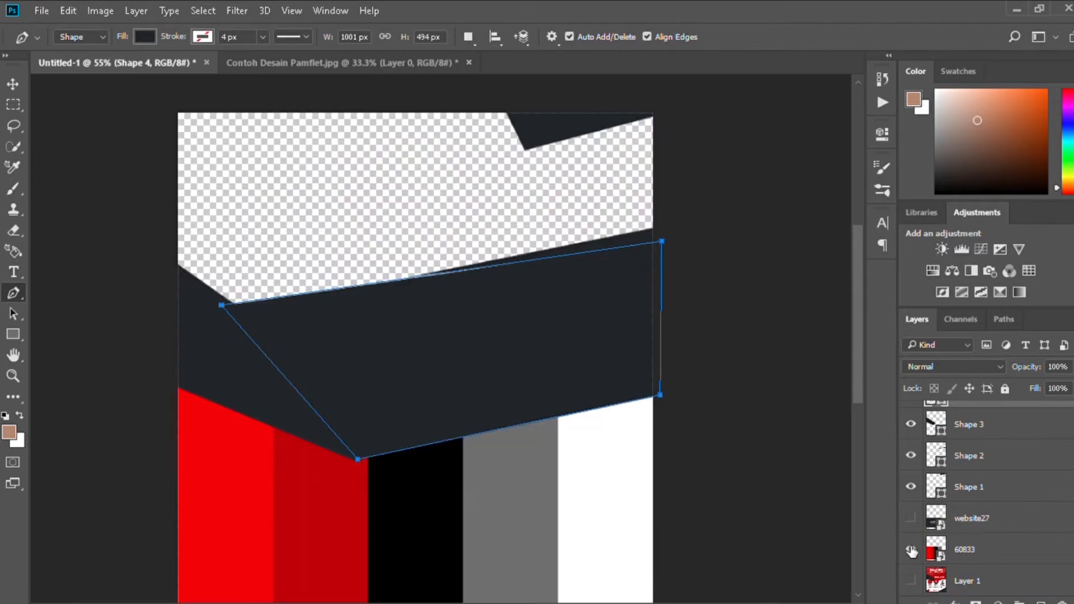
pyautogui.scroll(-3, 547, 468)
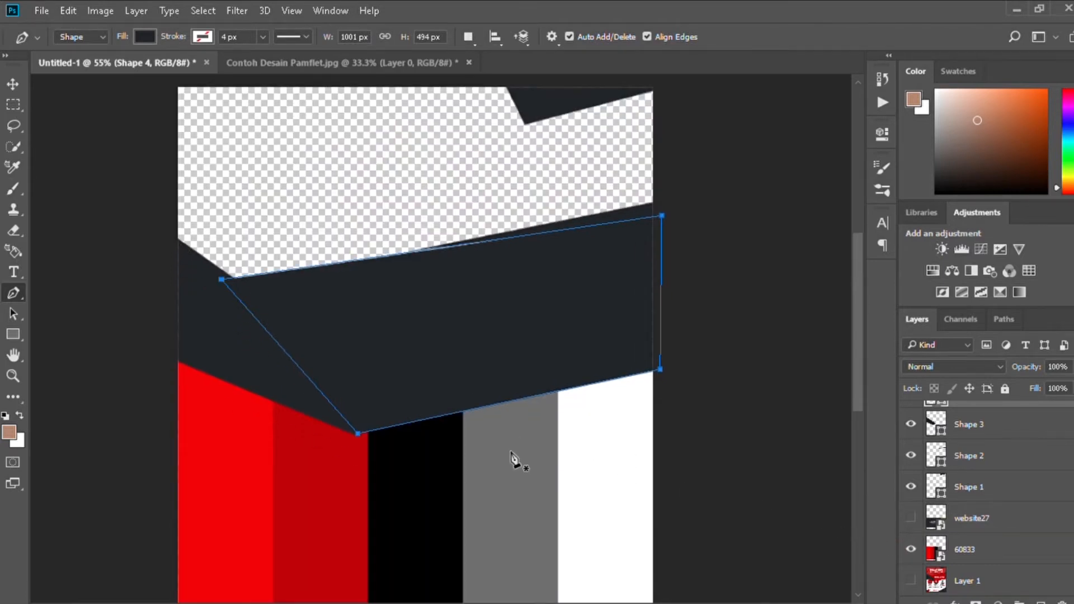
pyautogui.scroll(-2, 361, 364)
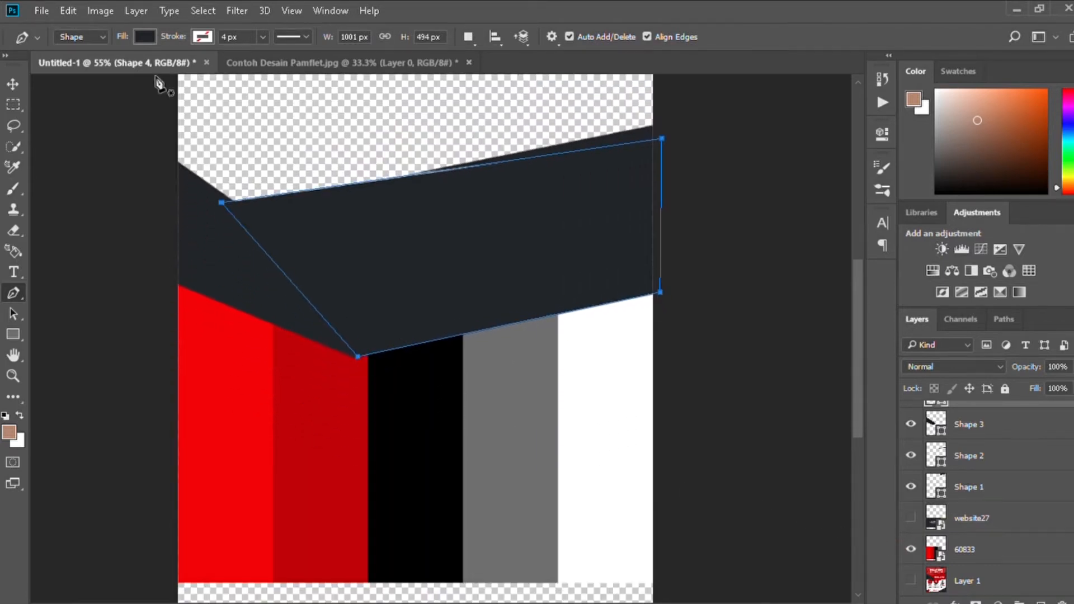
pyautogui.press('i')
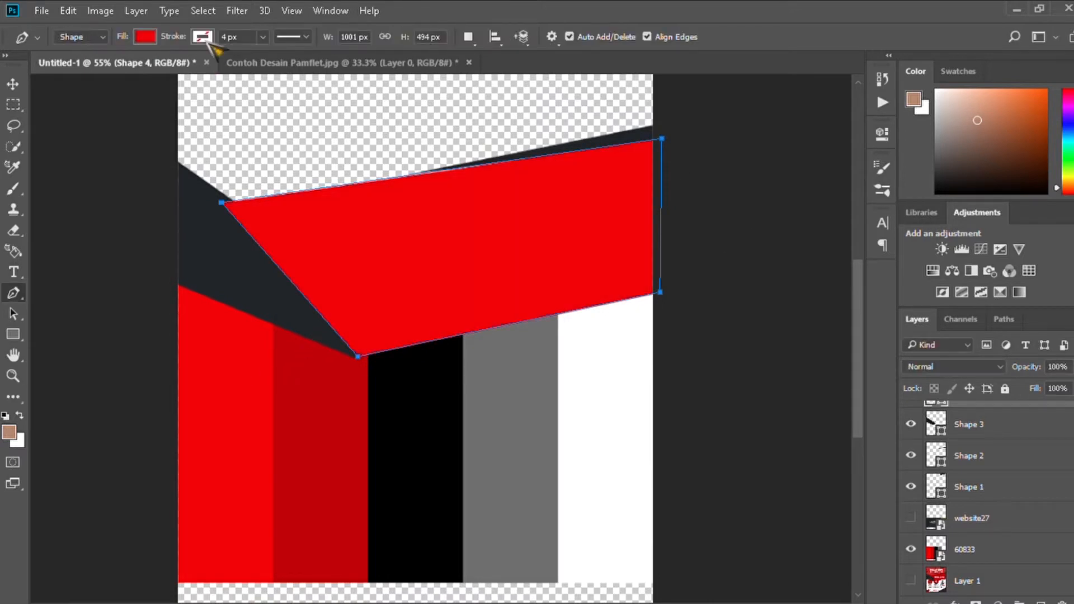
# Check the reference flyer, change the band's fill to the darker red sampled from the 60833 palette, and hide the palette
pyautogui.click(911, 580)
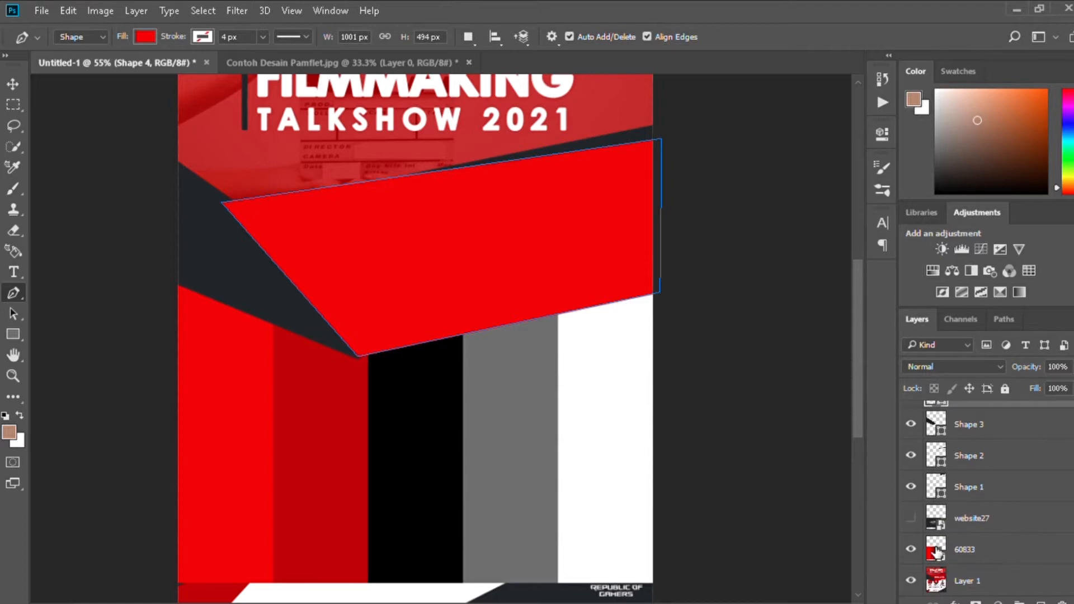
pyautogui.click(911, 580)
pyautogui.click(143, 36)
pyautogui.click(268, 61)
pyautogui.click(313, 416)
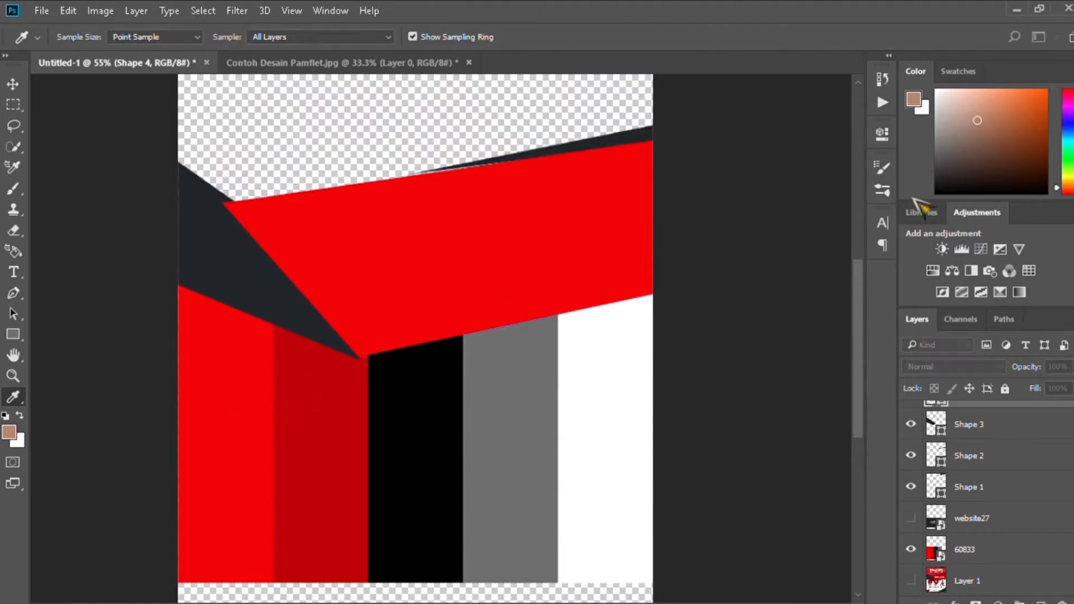
pyautogui.click(912, 199)
pyautogui.click(14, 84)
pyautogui.scroll(1, 1003, 487)
pyautogui.click(911, 573)
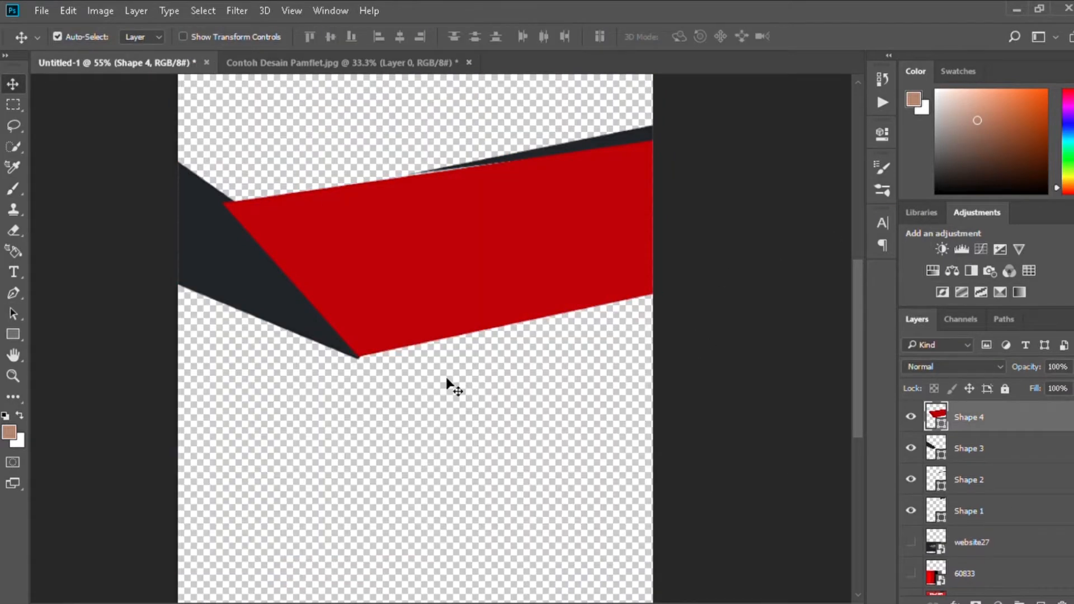
# Draw a small dark red triangle about 151 x 154 px at the canvas's lower-left corner with the Pen Tool, following the reference flyer
pyautogui.moveTo(425, 362); pyautogui.dragTo(428, 423)
pyautogui.scroll(-1, 1001, 487)
pyautogui.click(911, 581)
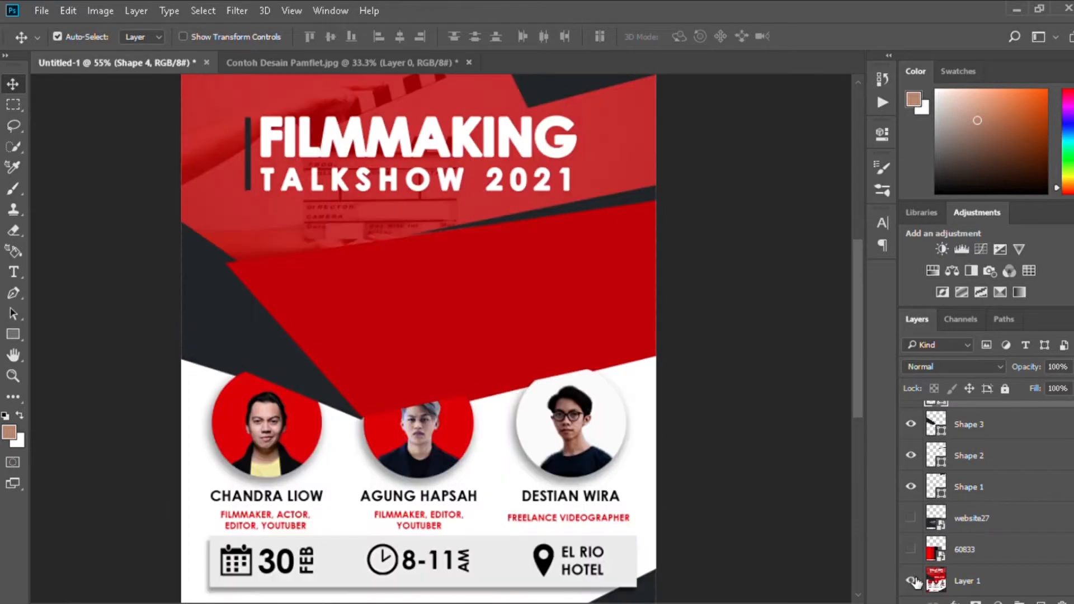
pyautogui.scroll(-3, 523, 482)
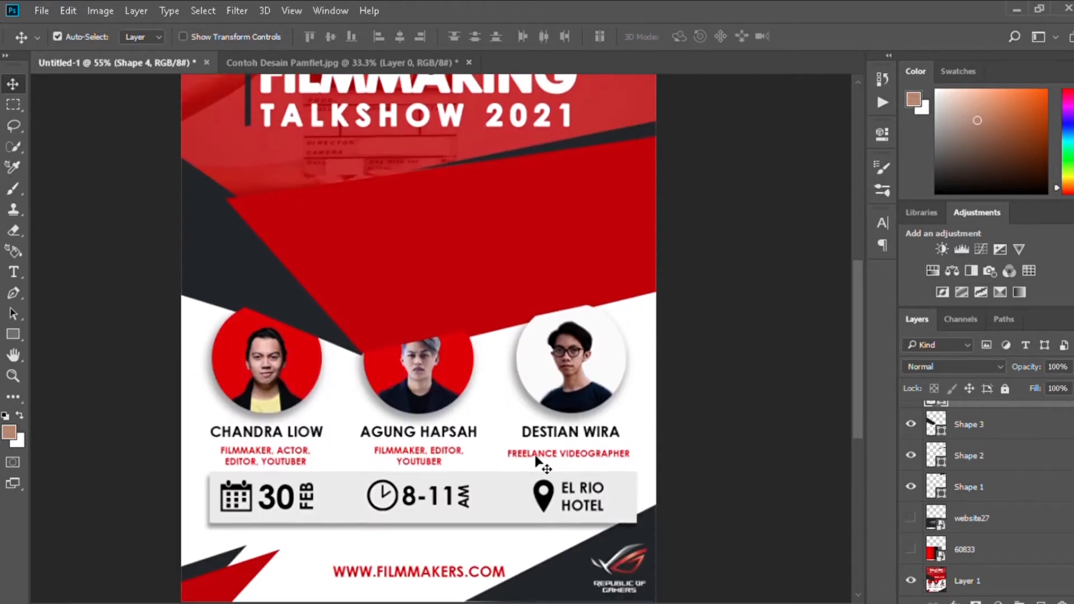
pyautogui.click(911, 581)
pyautogui.press('p')
pyautogui.click(191, 528)
pyautogui.click(259, 488)
pyautogui.click(187, 562)
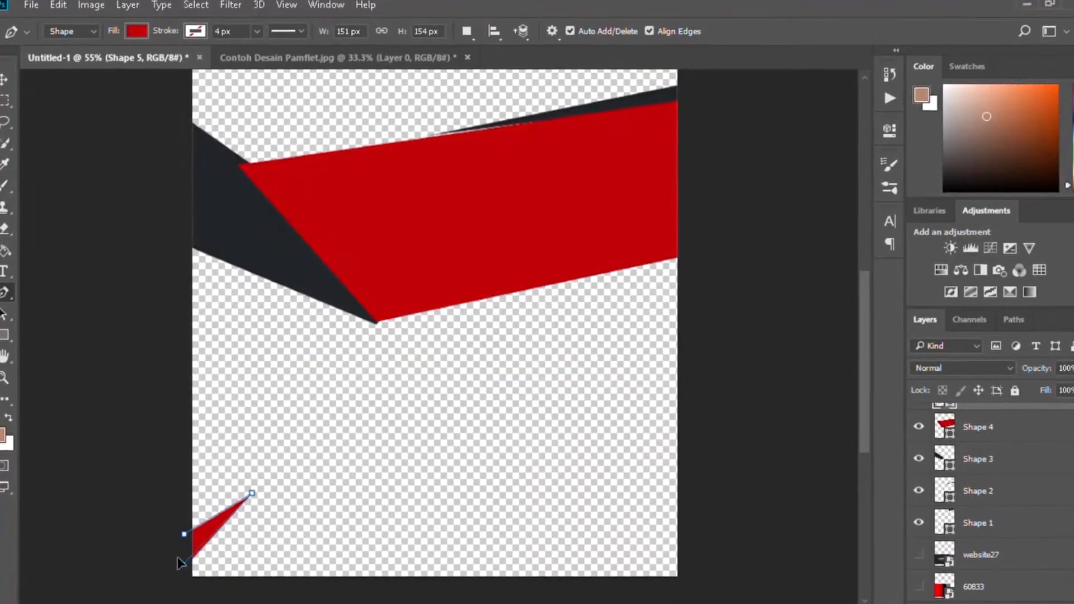
# Compare the small red triangle with the reference flyer and flatten it to about 165 x 121 px by lowering its tip
pyautogui.click(915, 584)
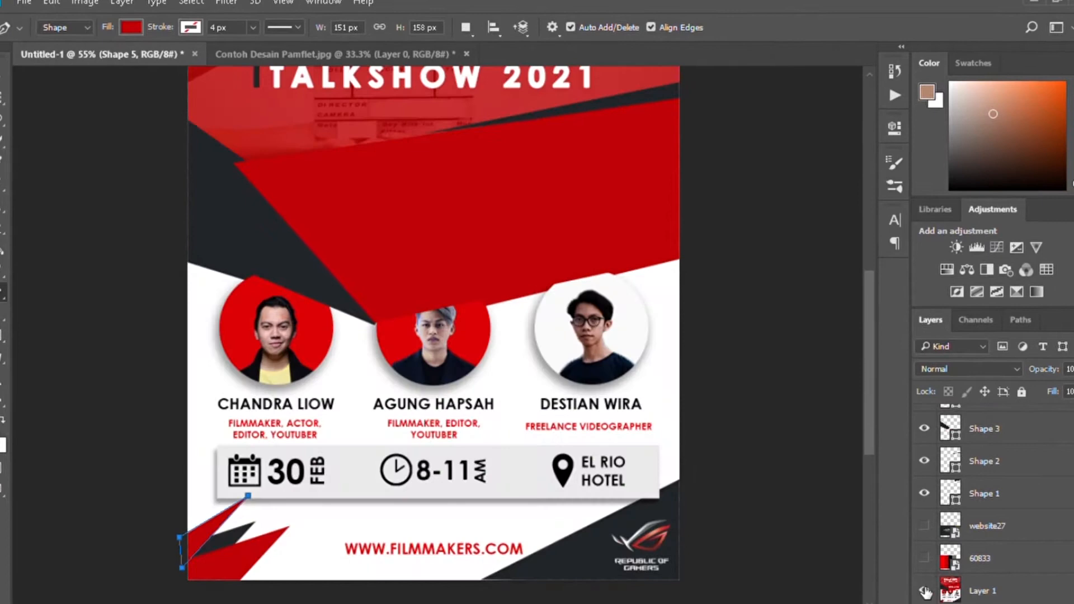
pyautogui.click(926, 592)
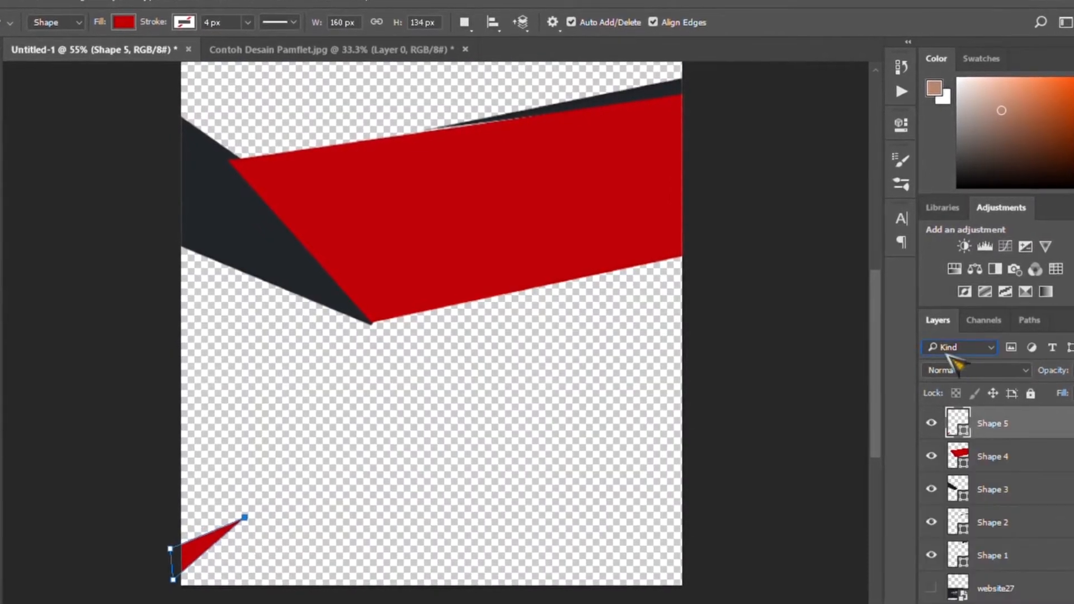
pyautogui.scroll(-2, 945, 570)
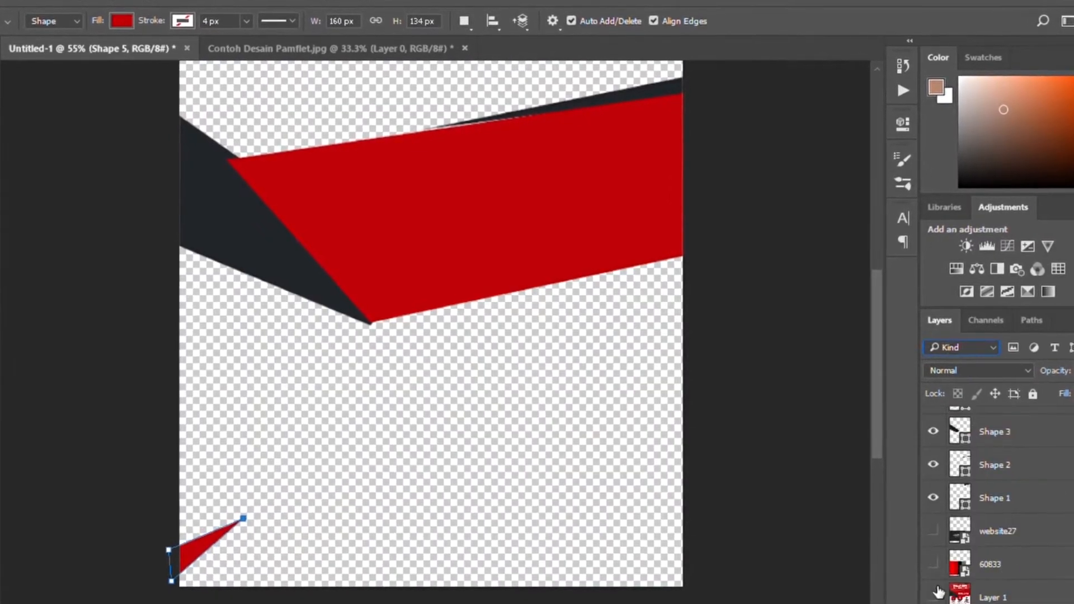
pyautogui.hotkey('ctrl', 't')
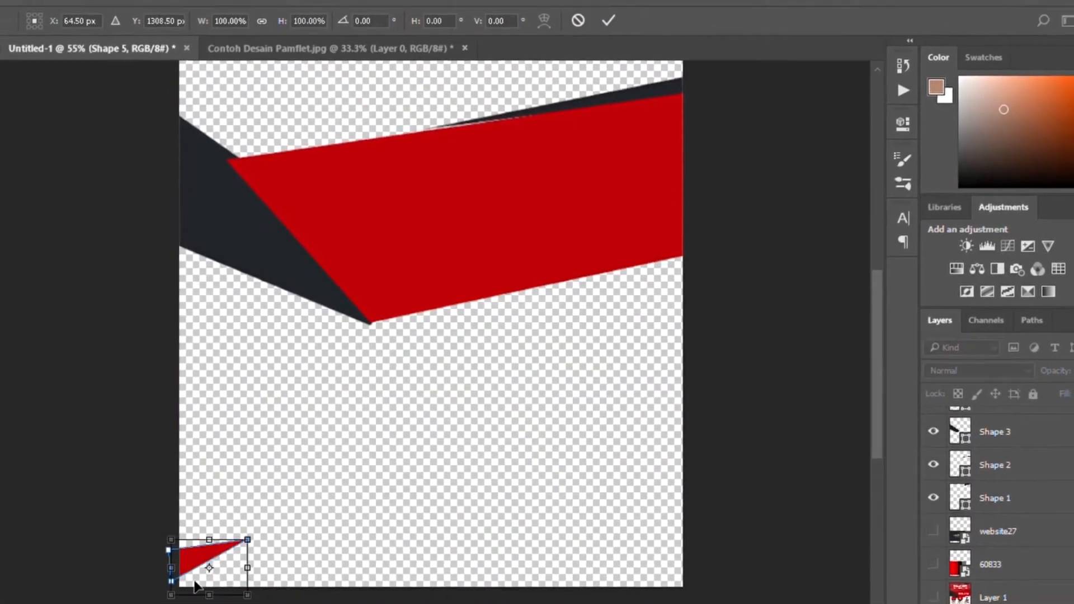
pyautogui.press('Return')
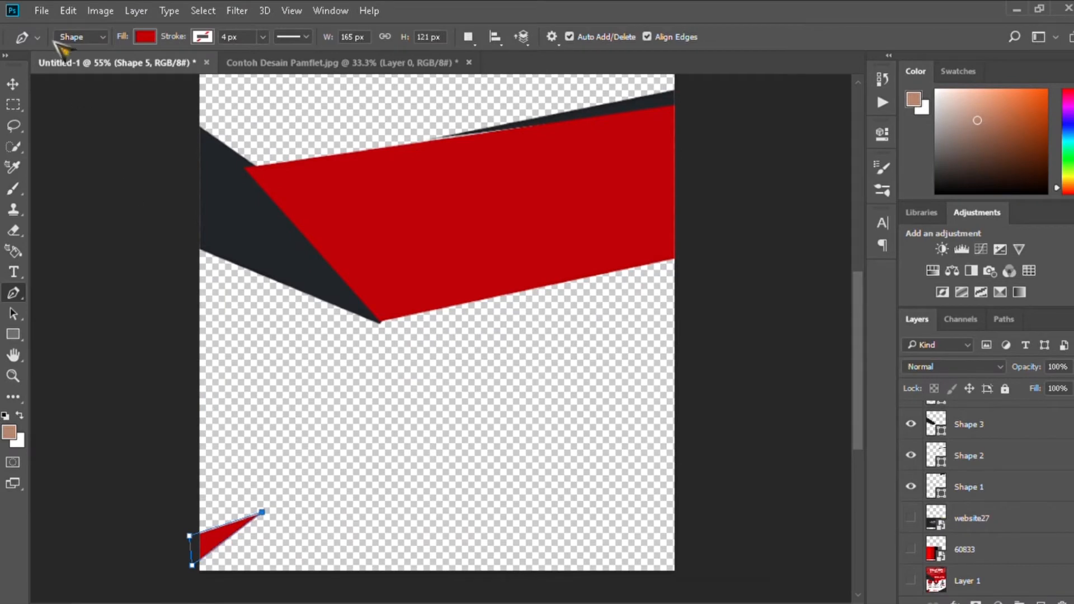
# Reposition the small red triangle in the canvas's lower-left corner and scale it proportionally to about 159%
pyautogui.click(12, 84)
pyautogui.hotkey('ctrl', 't')
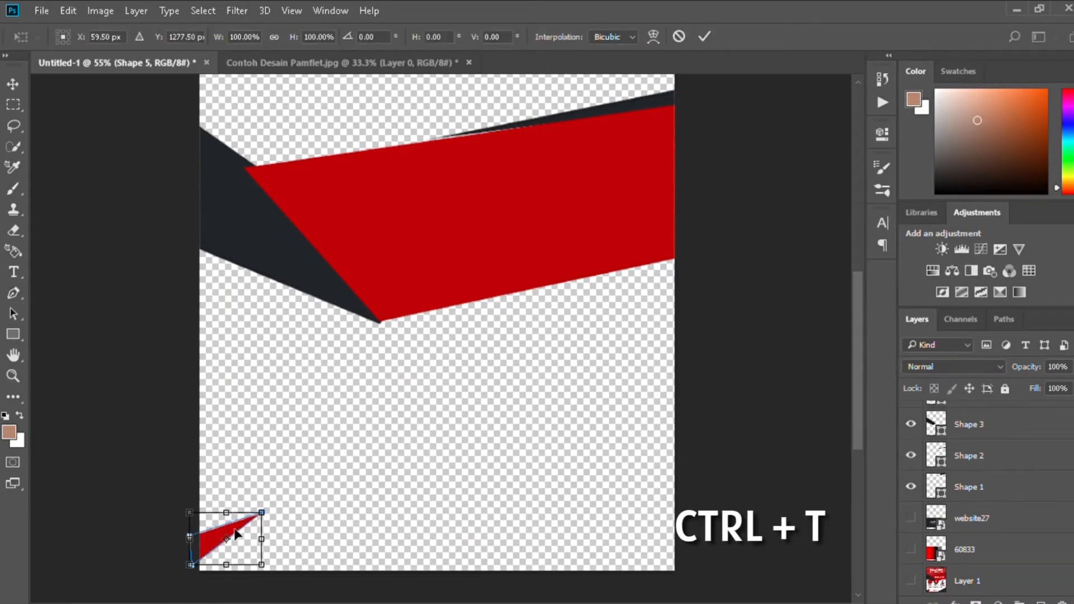
pyautogui.moveTo(235, 533); pyautogui.dragTo(238, 546)
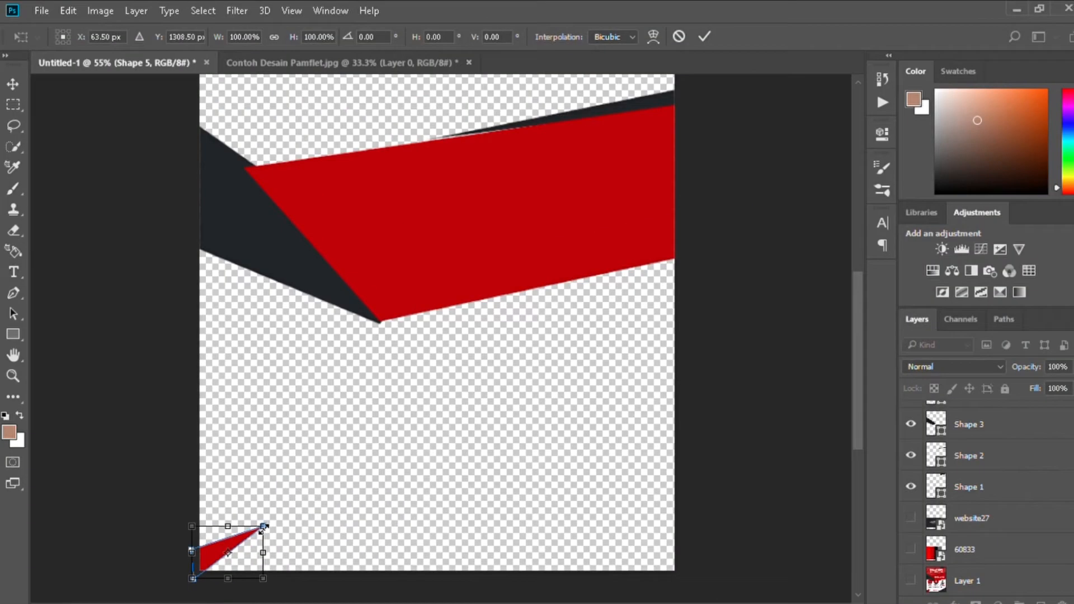
pyautogui.press('shift')
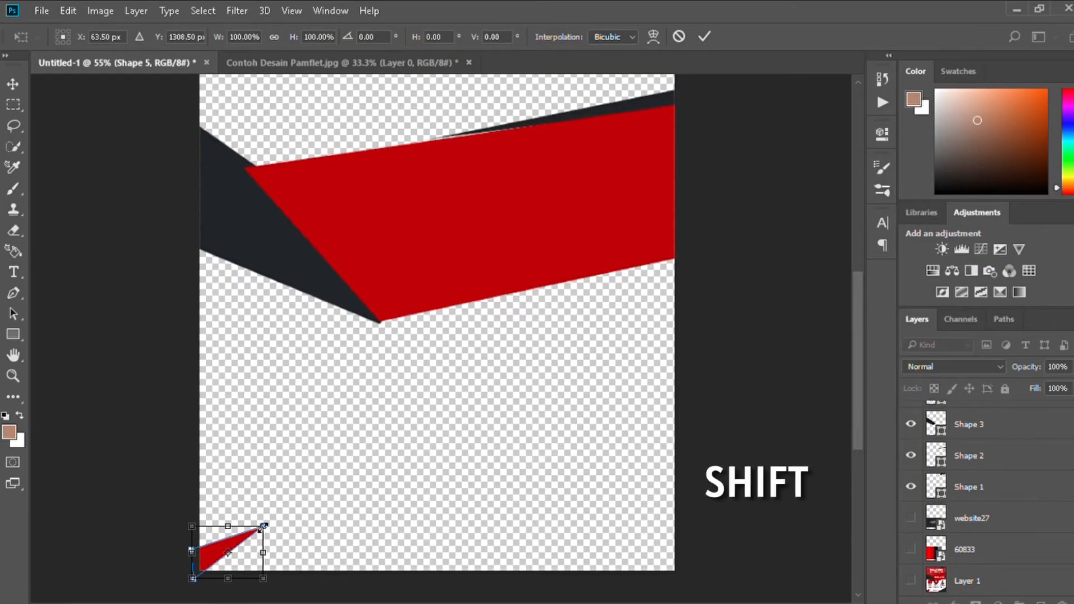
pyautogui.moveTo(264, 526)
pyautogui.mouseDown()
pyautogui.moveTo(307, 495)
pyautogui.moveTo(268, 533)
pyautogui.mouseUp()
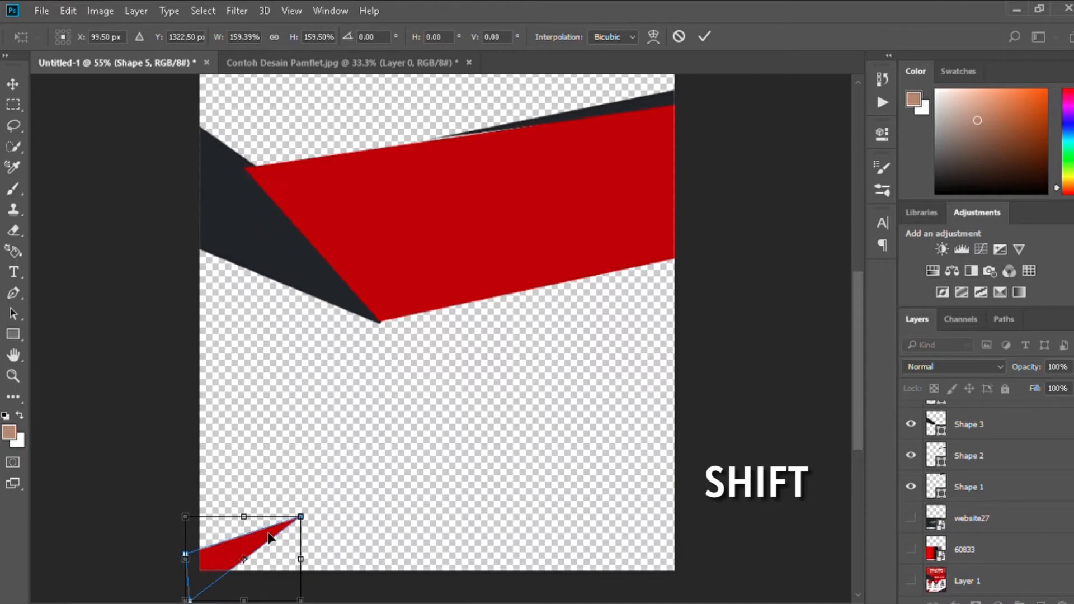
pyautogui.click(704, 36)
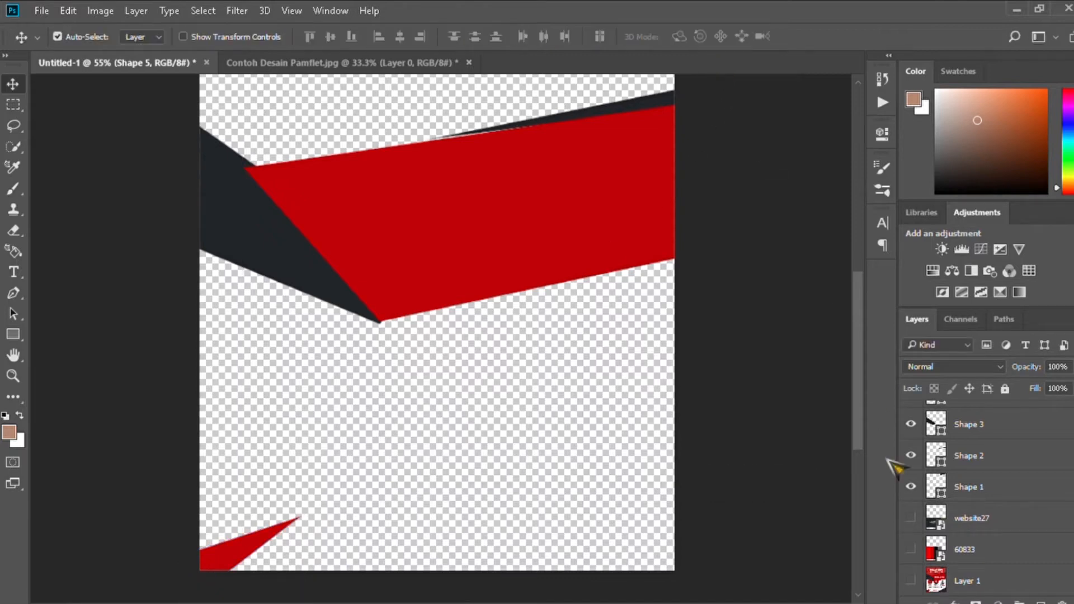
# Compare the red triangle with the reference flyer, duplicate its layer, and offset the copy up and to the left
pyautogui.click(907, 580)
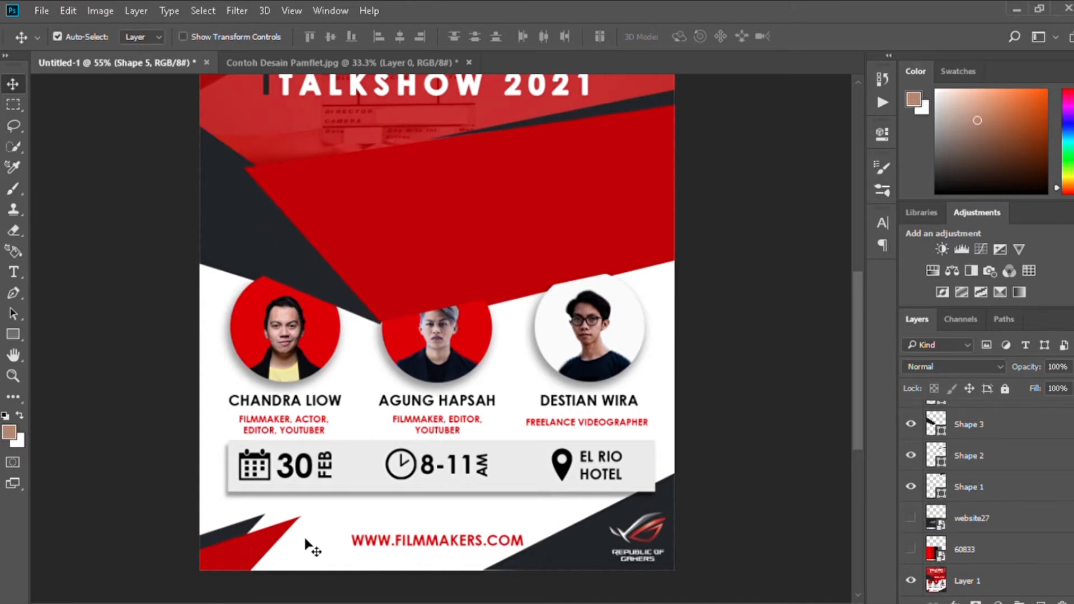
pyautogui.click(910, 582)
pyautogui.scroll(1, 917, 571)
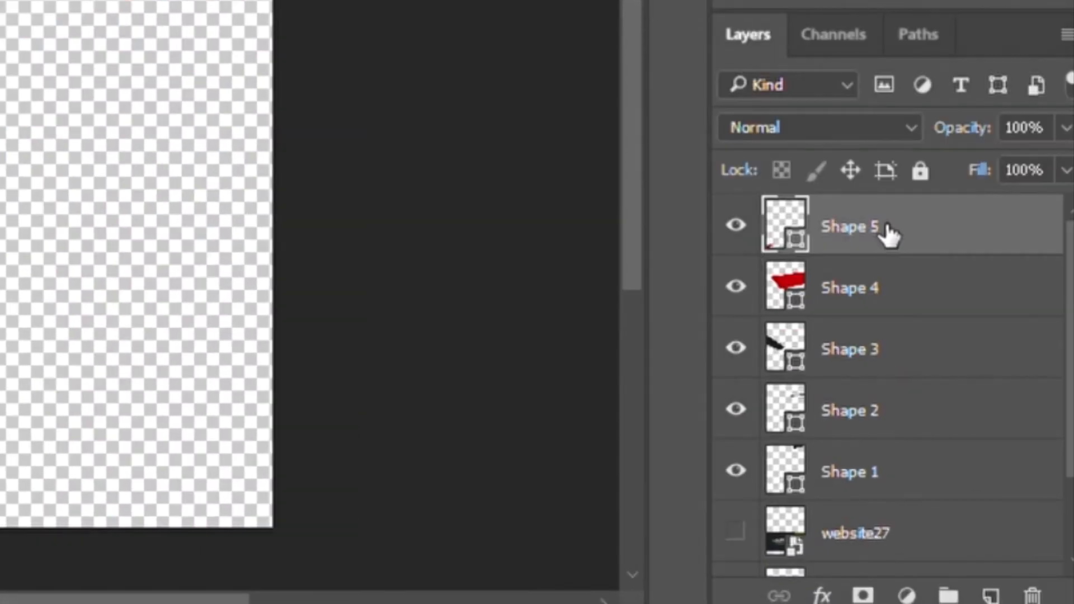
pyautogui.press('alt')
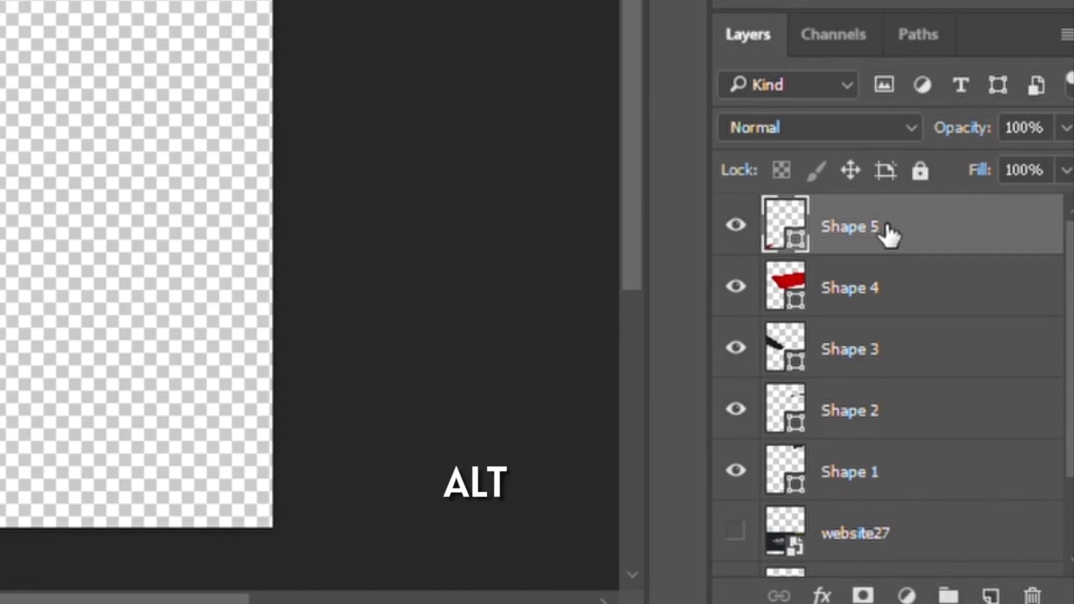
pyautogui.moveTo(886, 233); pyautogui.dragTo(886, 205)
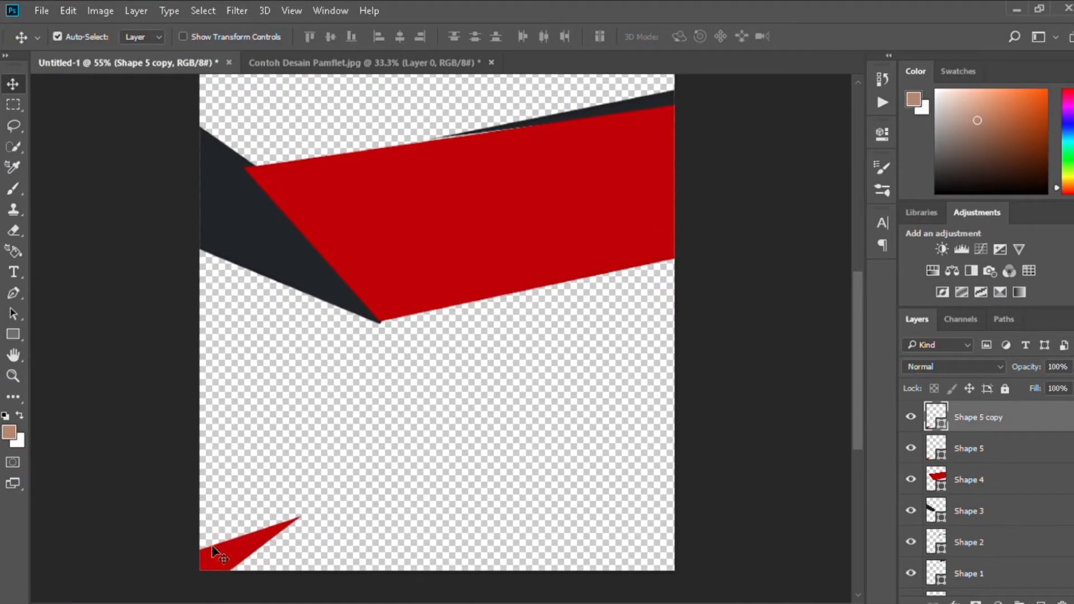
pyautogui.moveTo(224, 532)
pyautogui.mouseDown()
pyautogui.moveTo(189, 542)
pyautogui.moveTo(231, 521)
pyautogui.mouseUp()
# Recolour the duplicated triangle with the dark grey sampled from the large dark shape, and deselect it
pyautogui.click(13, 293)
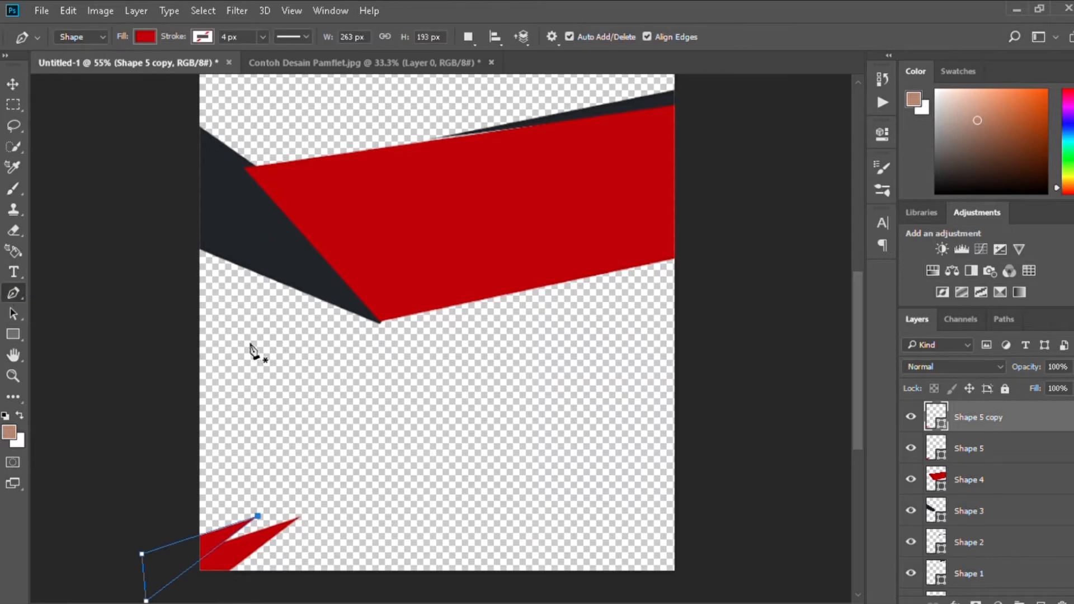
pyautogui.scroll(-1, 960, 515)
pyautogui.scroll(-1, 960, 515)
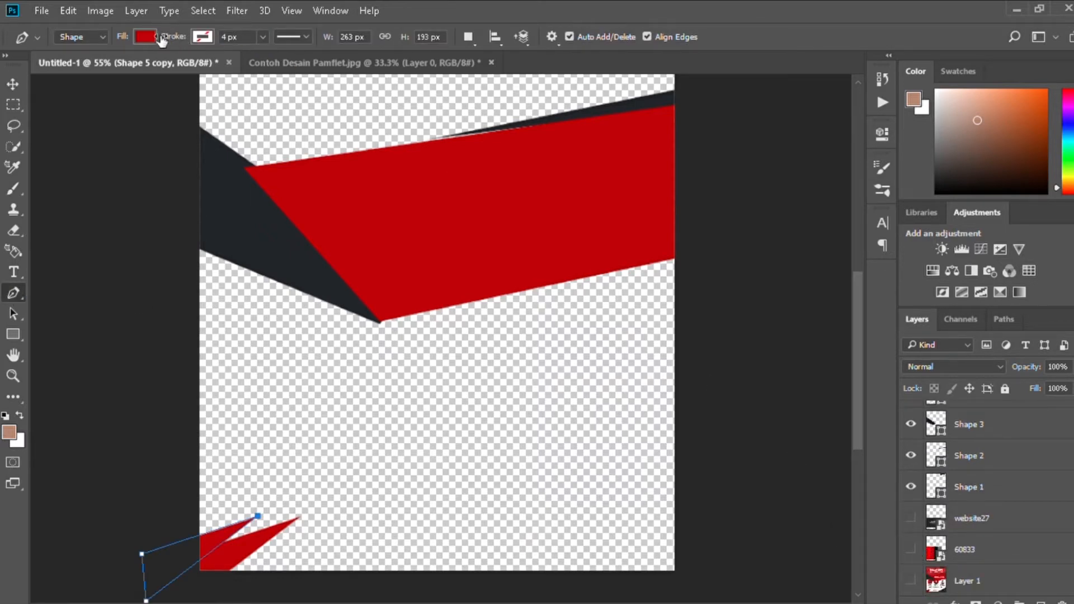
pyautogui.press('i')
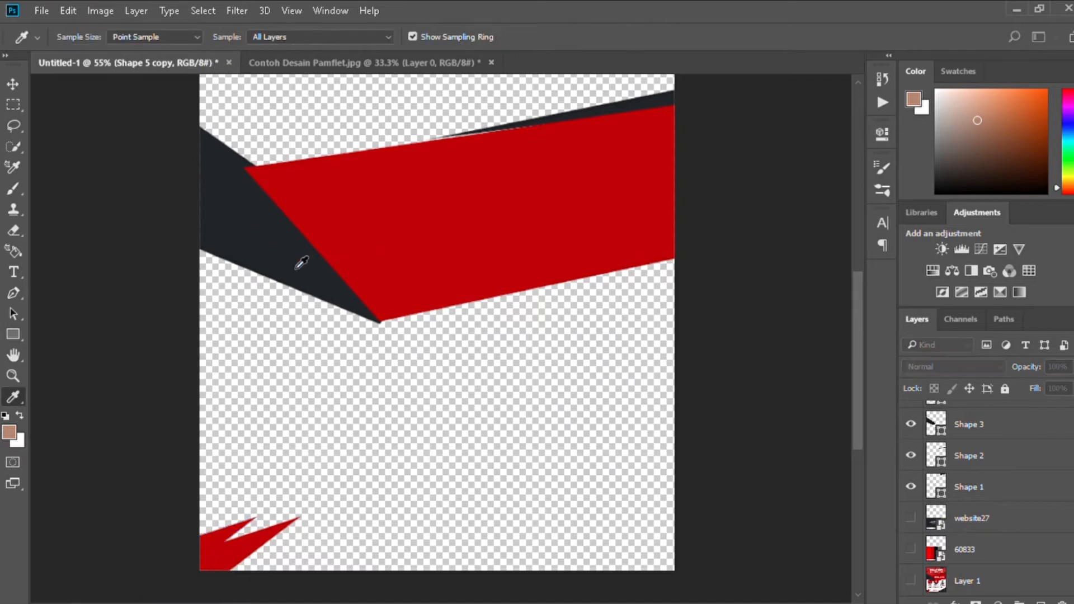
pyautogui.press('p')
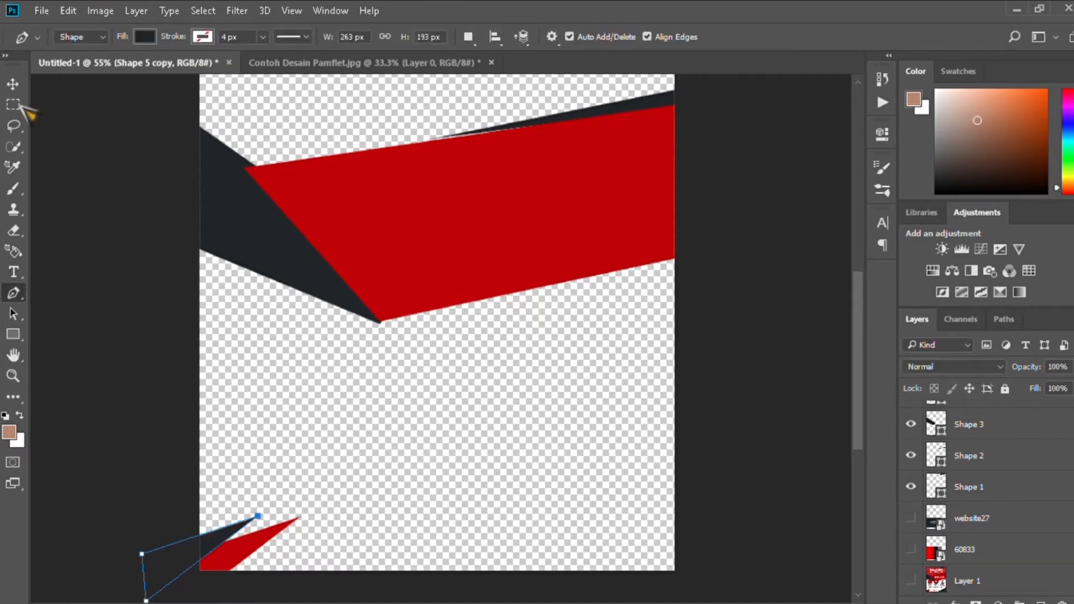
pyautogui.click(13, 84)
pyautogui.click(188, 343)
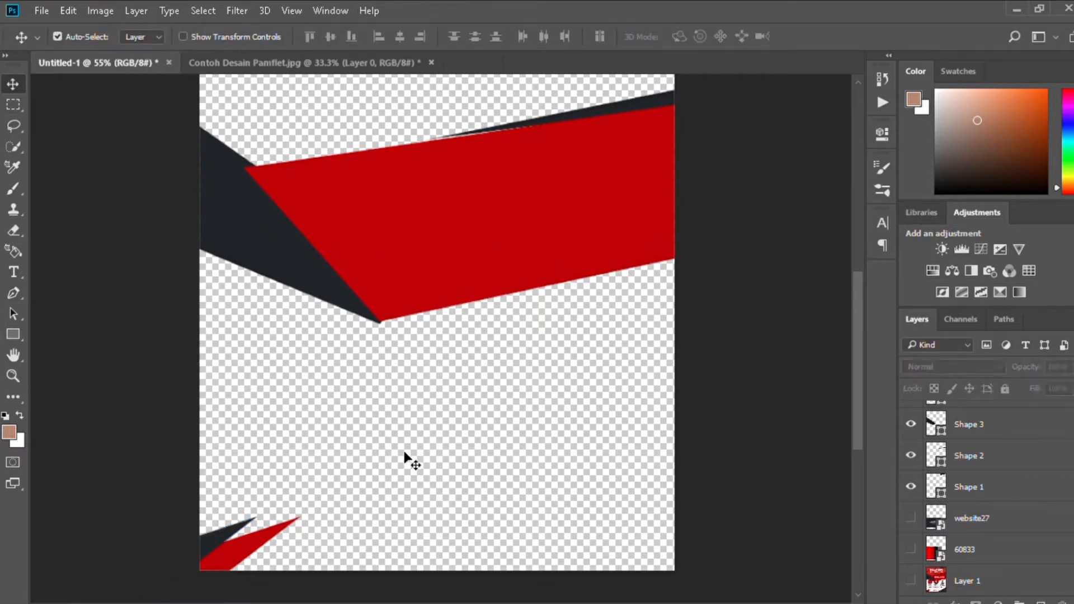
# Check the reference flyer and draw a dark triangle about 513 x 317 px at the canvas's lower-right corner with the Pen Tool
pyautogui.scroll(-1, 407, 459)
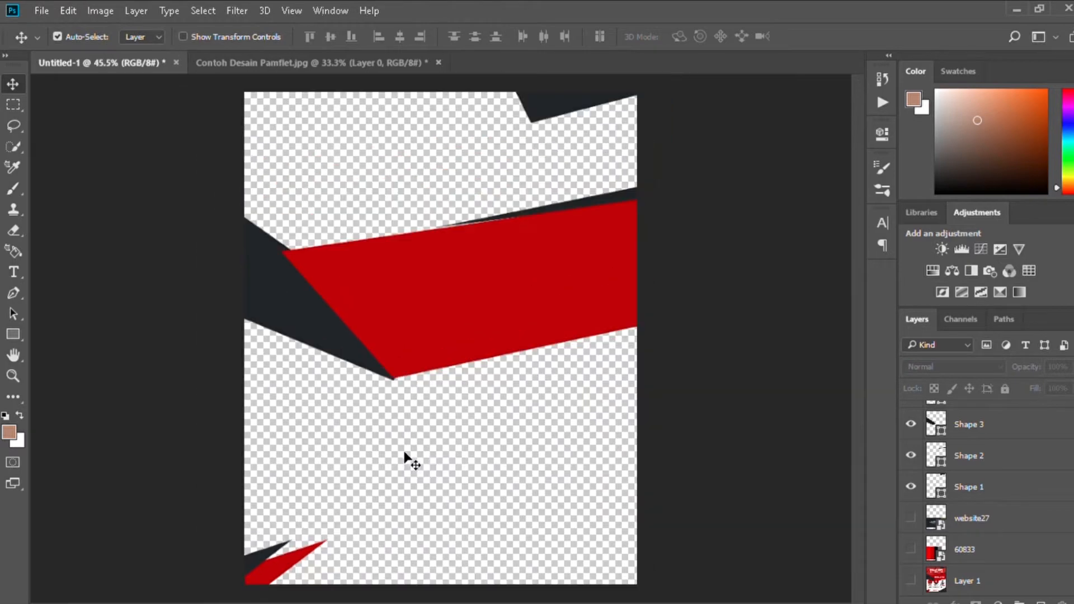
pyautogui.click(911, 580)
pyautogui.click(914, 580)
pyautogui.click(912, 580)
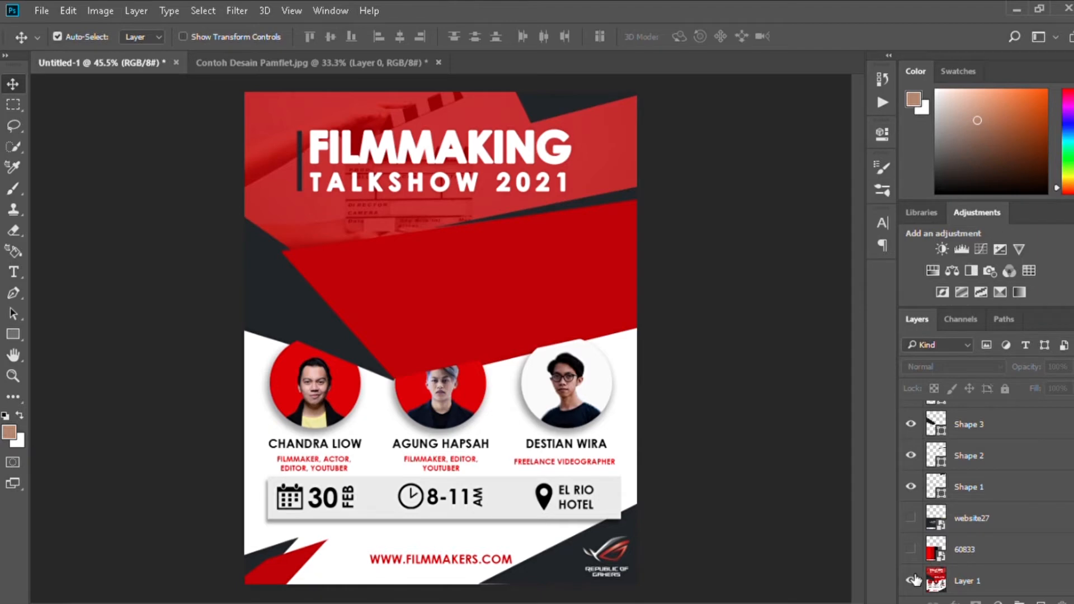
pyautogui.click(912, 580)
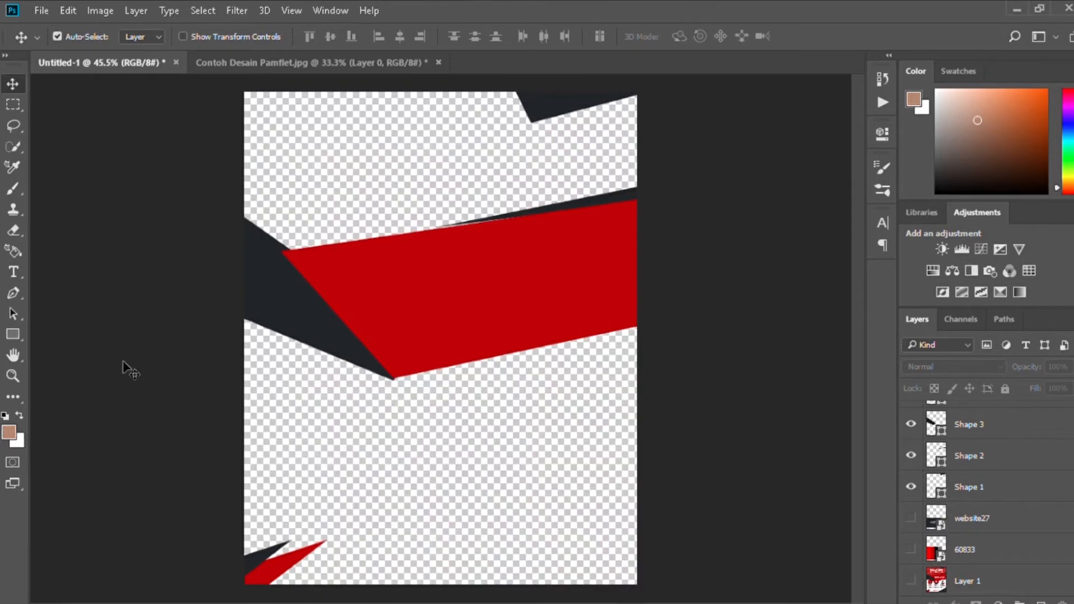
pyautogui.press('p')
pyautogui.click(649, 472)
pyautogui.click(470, 592)
pyautogui.click(657, 589)
pyautogui.click(650, 475)
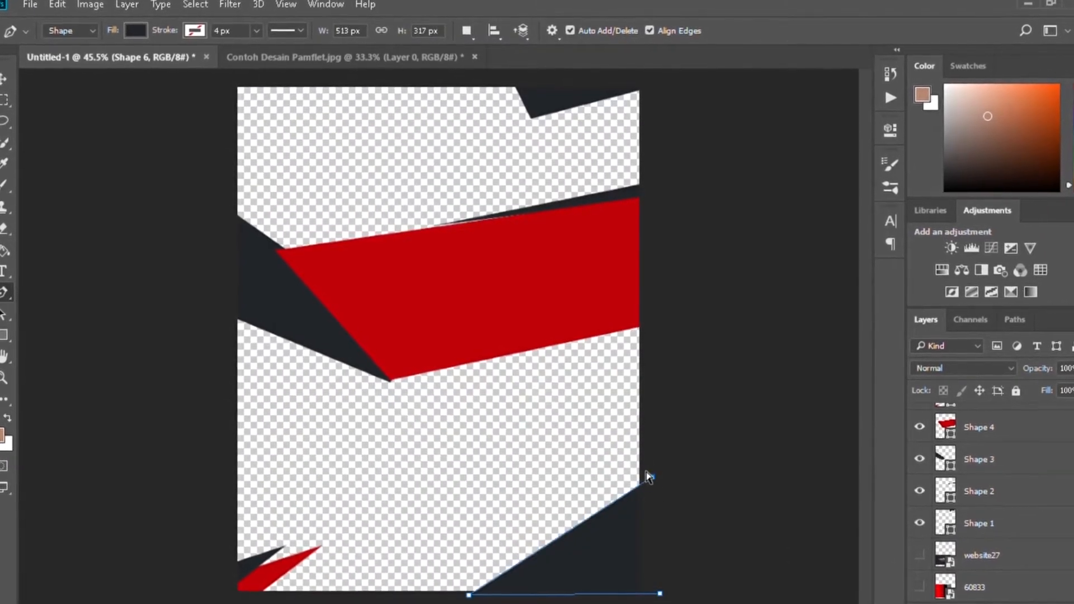
# Compare the dark lower-right triangle with the reference flyer, and leave the reference hidden
pyautogui.click(915, 584)
pyautogui.scroll(2, 952, 524)
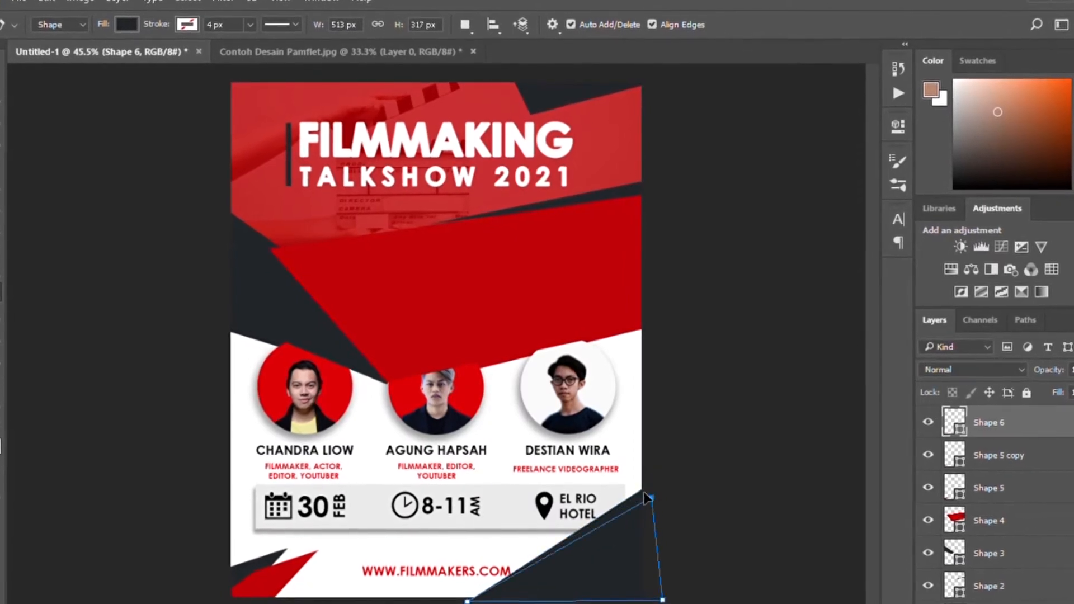
pyautogui.scroll(-2, 961, 526)
pyautogui.click(924, 590)
pyautogui.press('v')
pyautogui.click(522, 537)
pyautogui.click(932, 596)
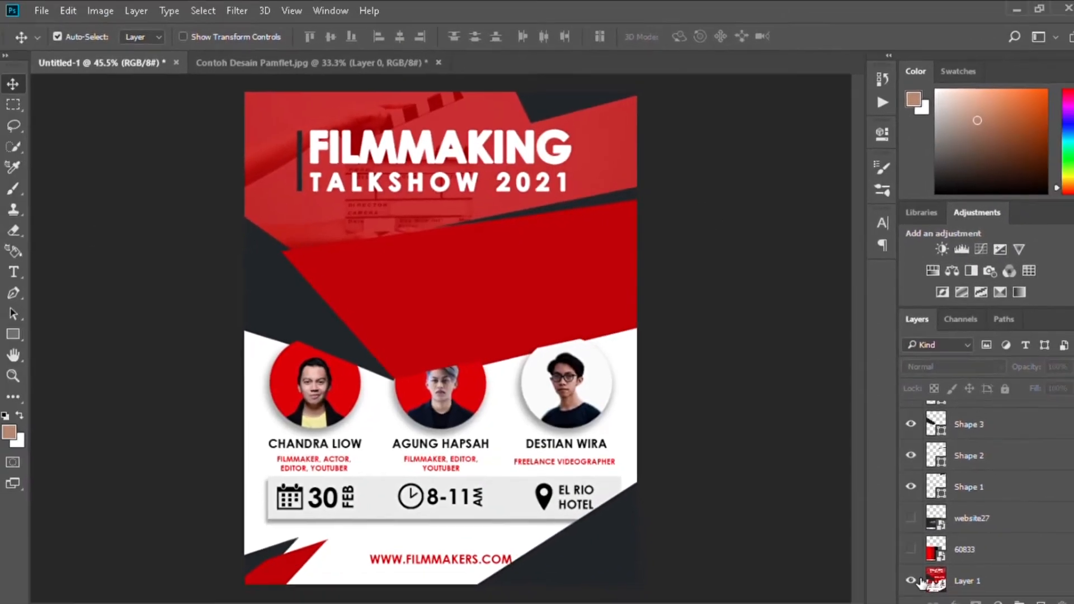
pyautogui.click(915, 581)
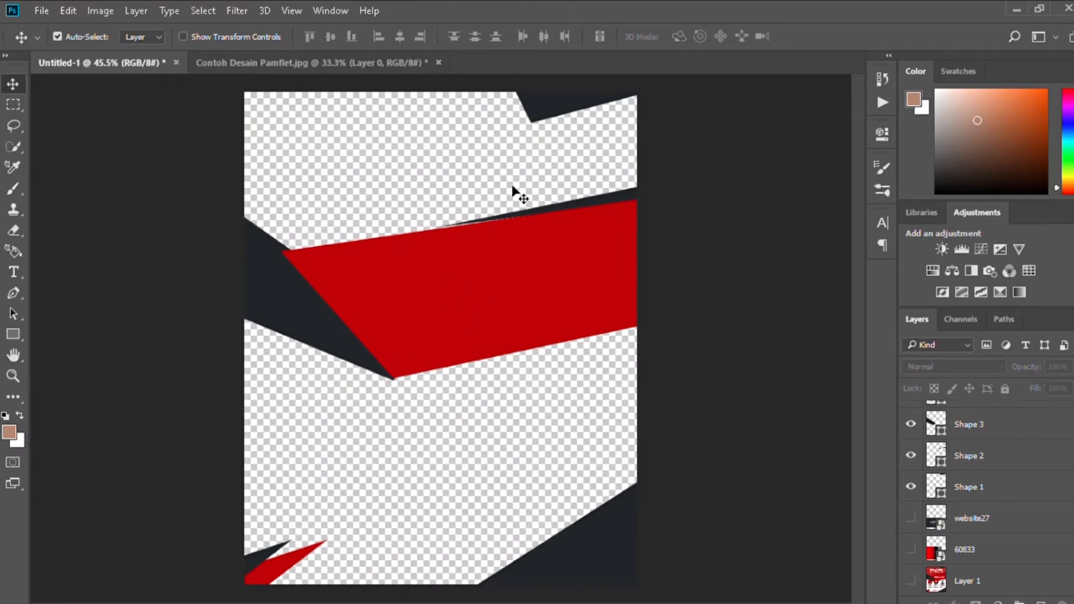
# Rotate the large dark shape at the canvas's left edge slightly so it lines up with the red band
pyautogui.click(467, 283)
pyautogui.scroll(3, 528, 270)
pyautogui.click(185, 412)
pyautogui.hotkey('ctrl', 't')
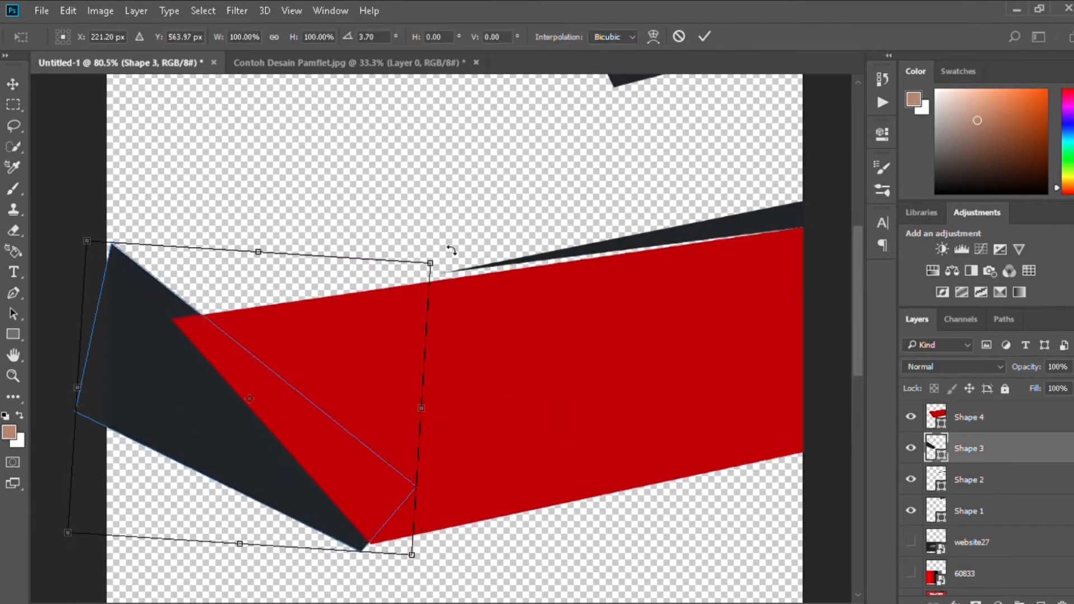
pyautogui.moveTo(448, 247); pyautogui.dragTo(449, 242)
pyautogui.click(704, 37)
# Move the red band's upper-left corner onto the dark shape's upper edge, making the band about 1001 x 494 px
pyautogui.keyDown('ctrl'); pyautogui.click(171, 320); pyautogui.keyUp('ctrl')
pyautogui.moveTo(172, 320); pyautogui.dragTo(185, 313)
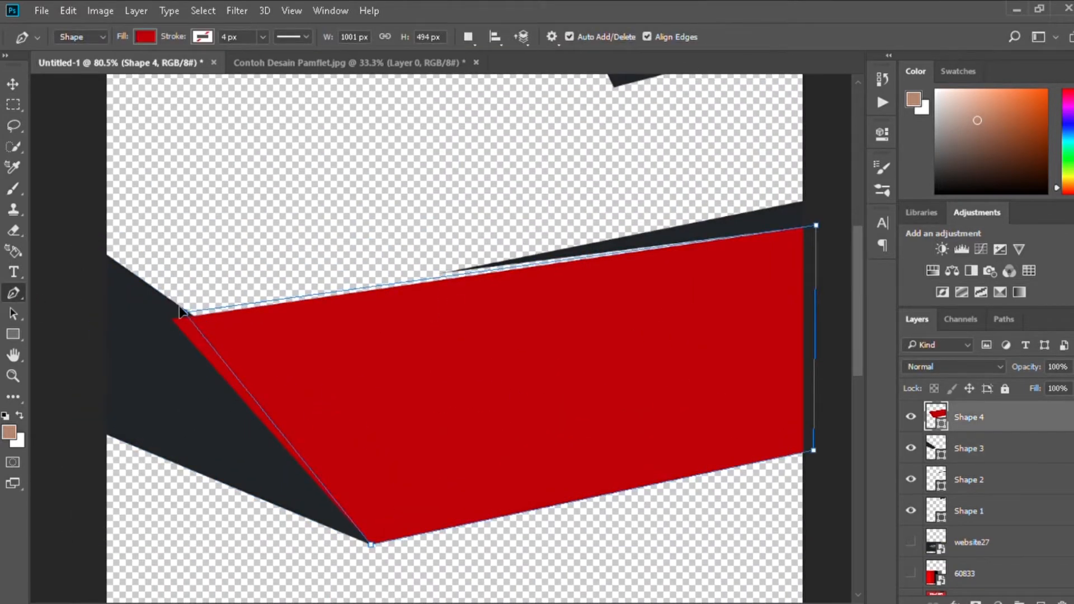
pyautogui.scroll(-3, 250, 452)
pyautogui.press('v')
pyautogui.scroll(3, 526, 342)
pyautogui.scroll(-3, 705, 464)
pyautogui.scroll(3, 527, 530)
pyautogui.scroll(-1, 528, 529)
pyautogui.click(527, 530)
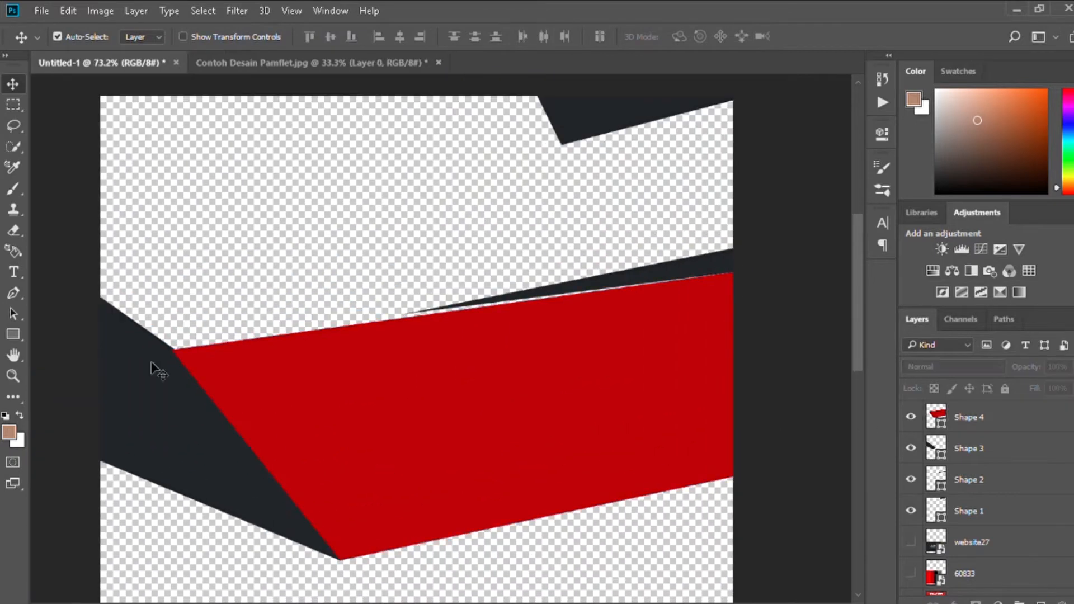
# Place the red band's layer beneath the large dark left shape, and bring the reference flyer layer to the top of the stack
pyautogui.click(358, 490)
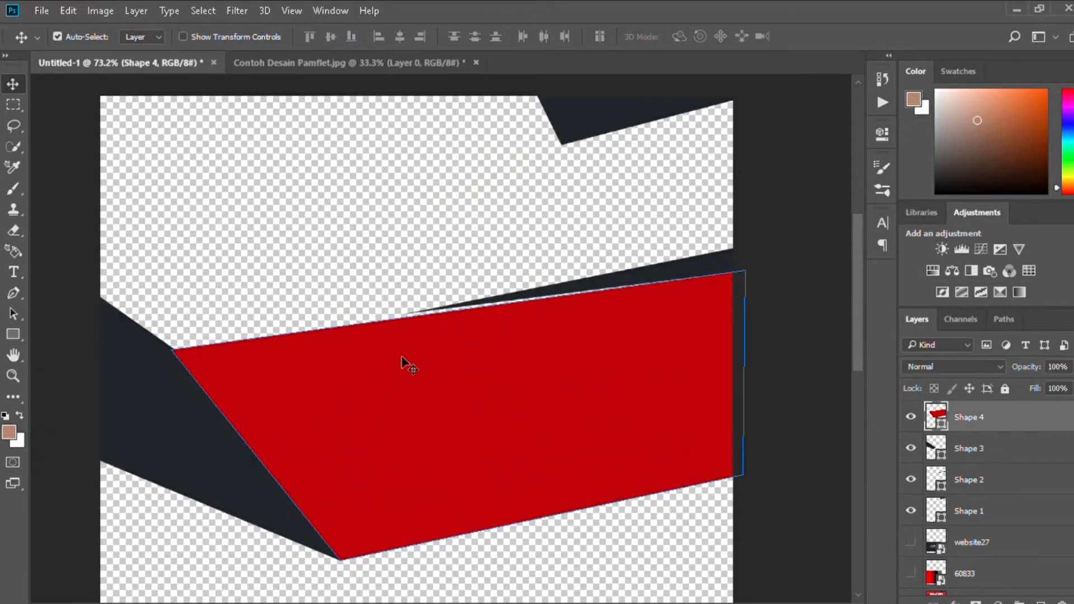
pyautogui.scroll(-1, 405, 433)
pyautogui.scroll(2, 228, 428)
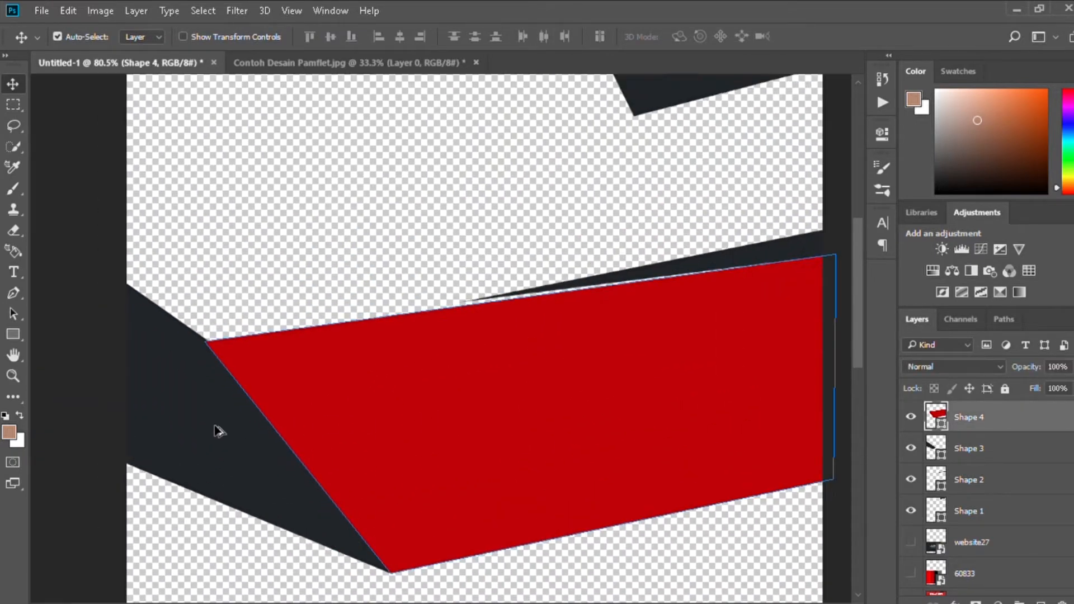
pyautogui.click(208, 418)
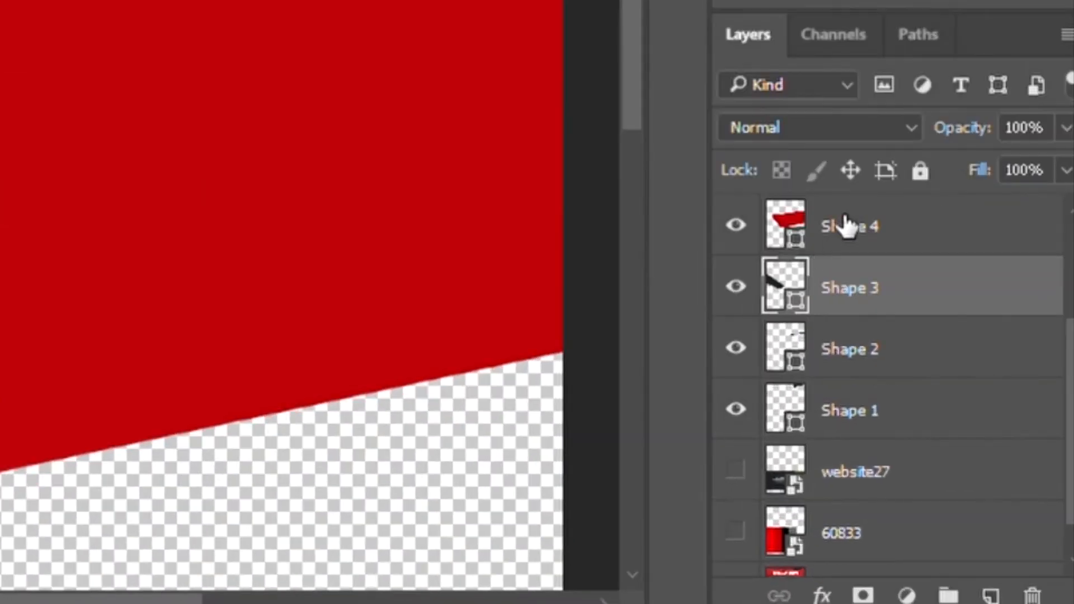
pyautogui.click(966, 415)
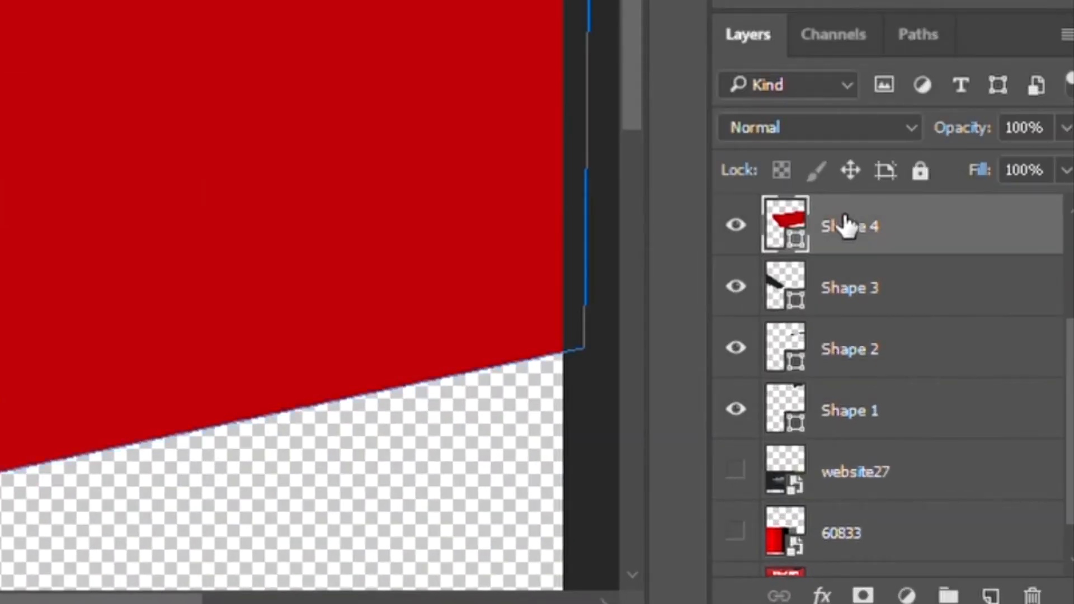
pyautogui.moveTo(846, 225); pyautogui.dragTo(856, 319)
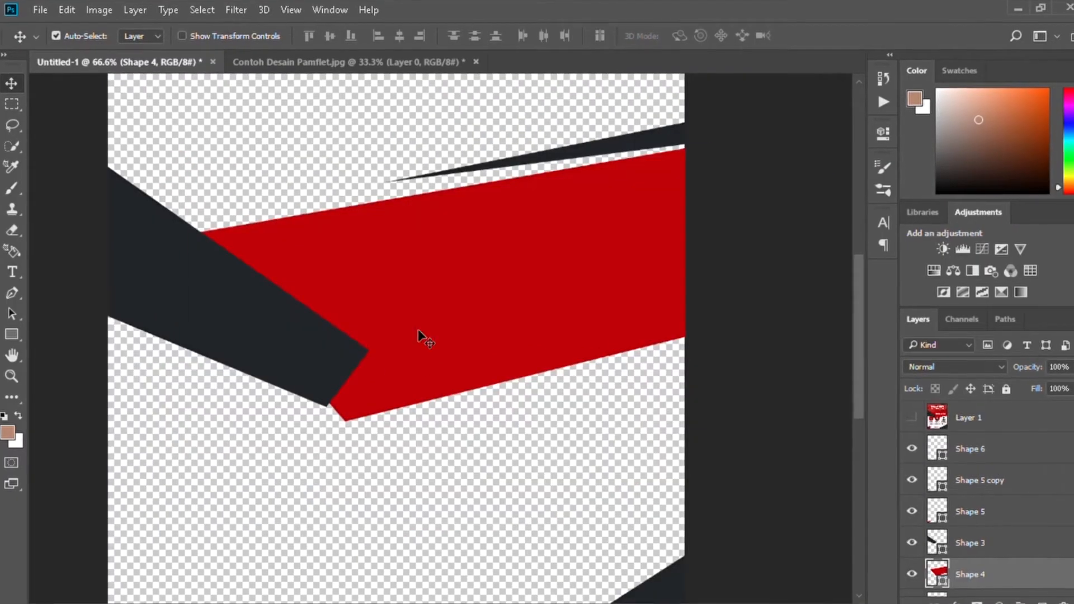
# Scale the red band to about 98%, align its lower tip with the dark shape, and extend its right corners past the canvas edge
pyautogui.hotkey('ctrl', 't')
pyautogui.moveTo(505, 355); pyautogui.dragTo(481, 344)
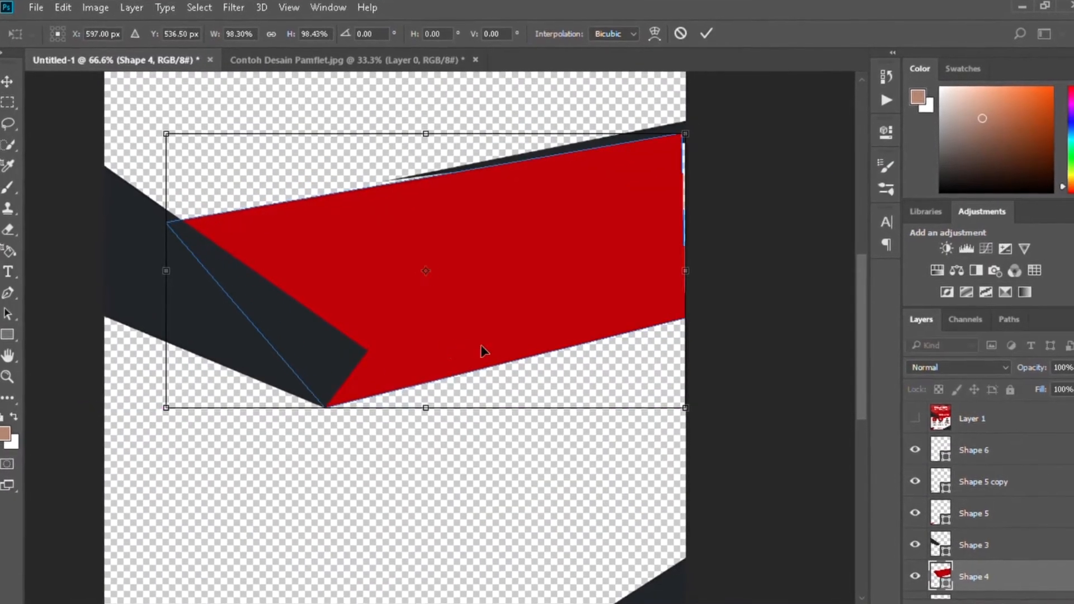
pyautogui.press('Return')
pyautogui.click(5, 292)
pyautogui.moveTo(683, 133); pyautogui.dragTo(693, 129)
pyautogui.moveTo(686, 319); pyautogui.dragTo(697, 321)
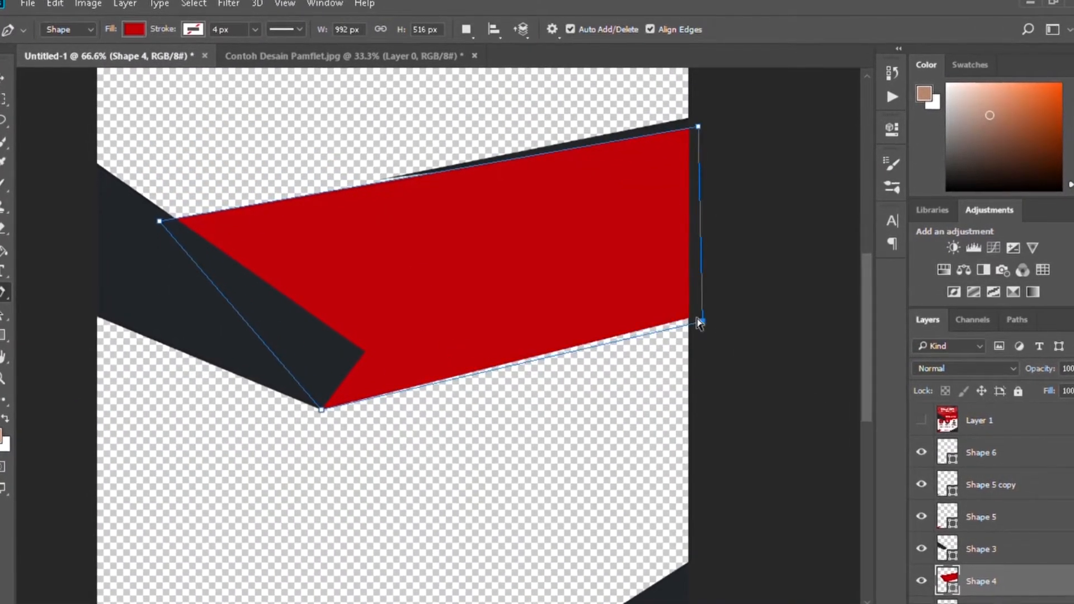
pyautogui.click(5, 81)
# Raise the upper-right corner of the thin dark sliver above the red band, and compare the layout with the reference flyer
pyautogui.click(63, 224)
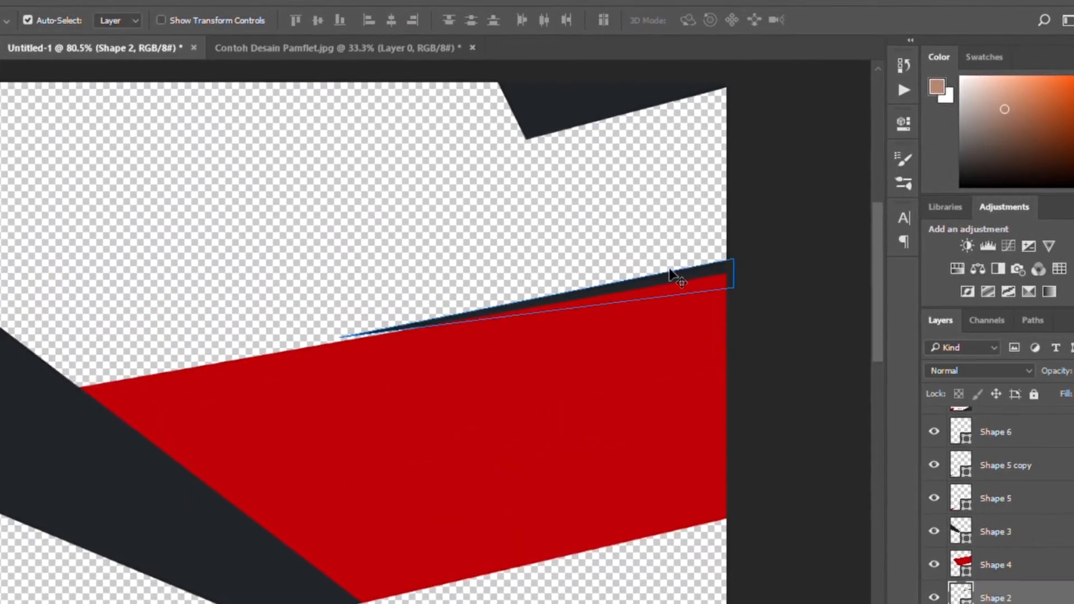
pyautogui.moveTo(734, 259); pyautogui.dragTo(732, 240)
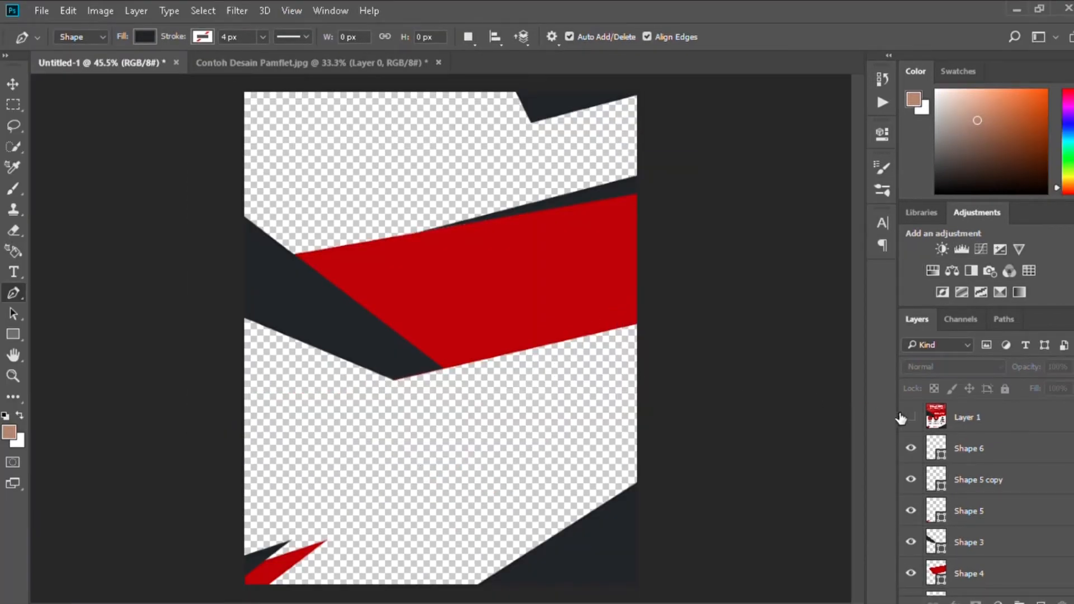
pyautogui.click(918, 417)
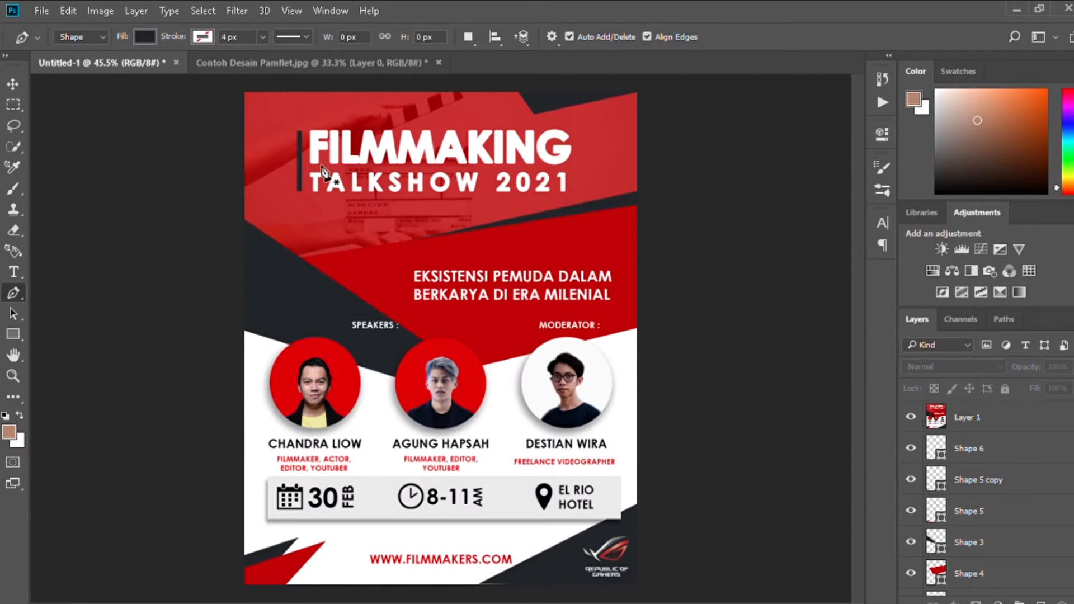
pyautogui.click(910, 417)
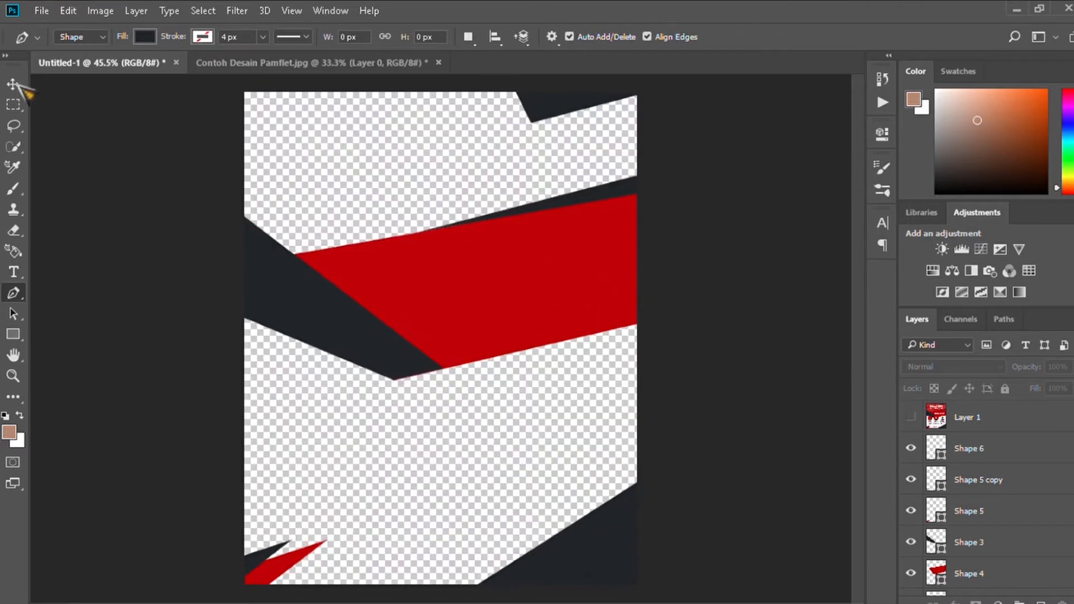
# Bring the filmmaking clapperboard photo into the flyer document and scale it to about 14.57% in the canvas's upper-left corner
pyautogui.click(14, 84)
pyautogui.moveTo(1049, 228); pyautogui.dragTo(376, 163)
pyautogui.moveTo(507, 168); pyautogui.dragTo(569, 183)
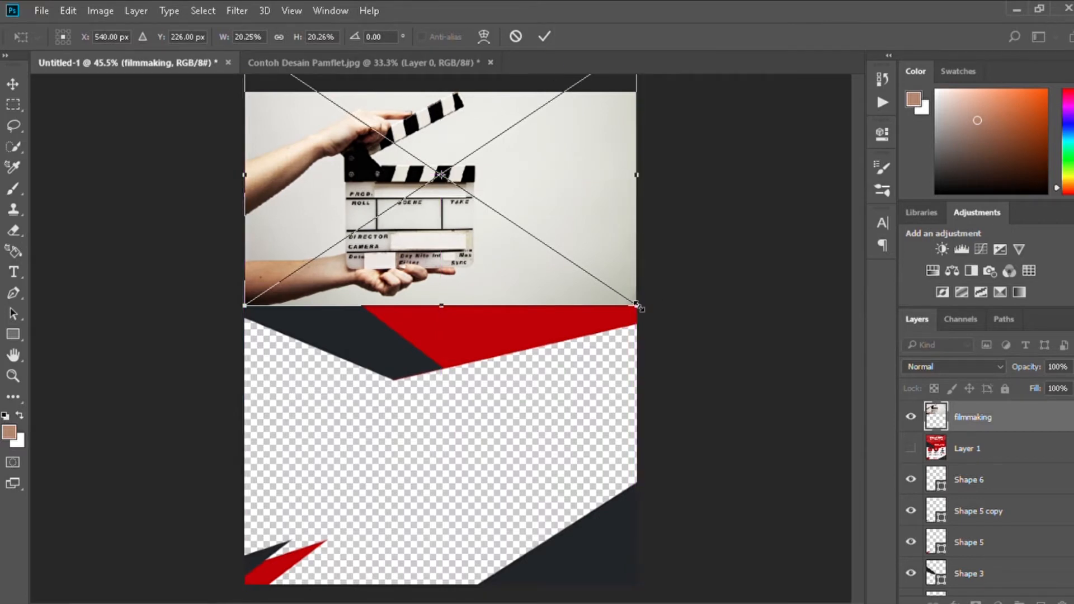
pyautogui.moveTo(638, 307); pyautogui.dragTo(569, 273)
pyautogui.moveTo(498, 235); pyautogui.dragTo(432, 236)
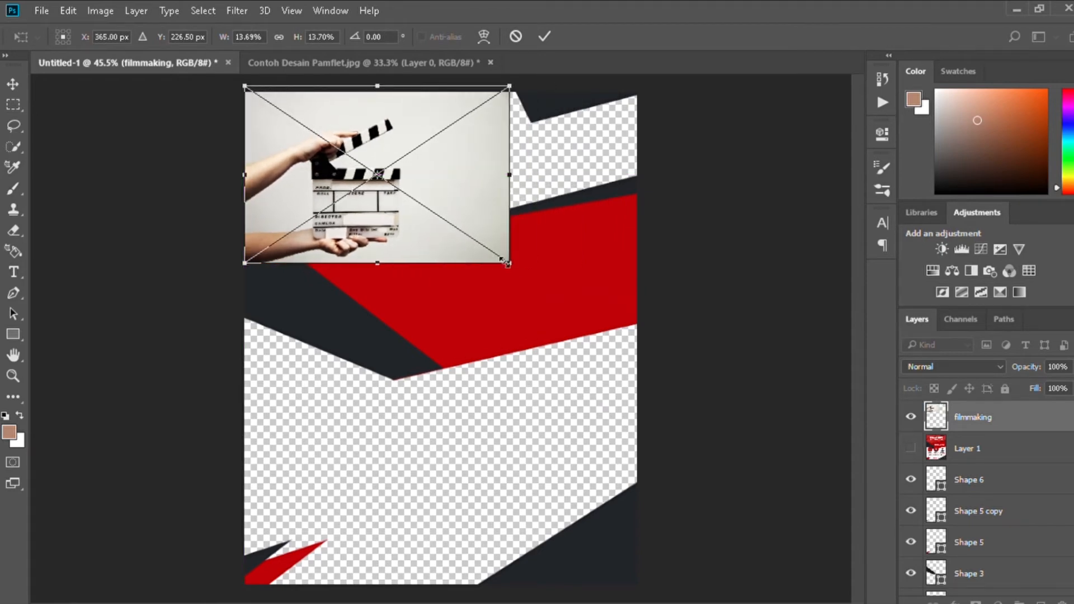
pyautogui.moveTo(505, 262); pyautogui.dragTo(514, 268)
pyautogui.moveTo(474, 246)
pyautogui.mouseDown()
pyautogui.moveTo(468, 227)
pyautogui.moveTo(478, 220)
pyautogui.moveTo(481, 231)
pyautogui.mouseUp()
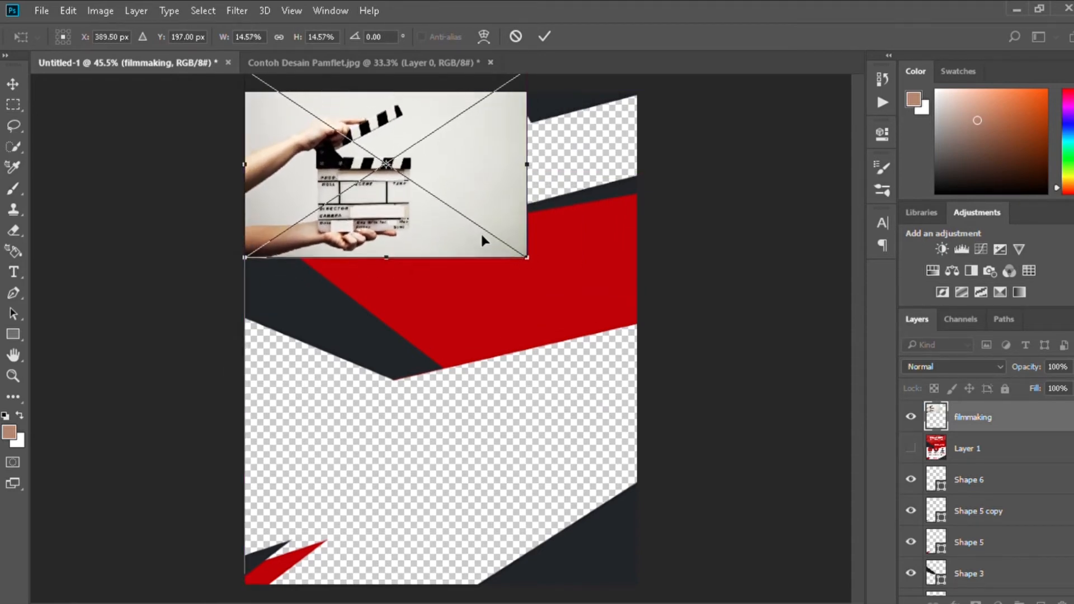
# Stretch the photo's width to about 20.23% to span the canvas, place its layer beneath the shapes, and align it at the upper edge
pyautogui.moveTo(524, 169); pyautogui.dragTo(636, 165)
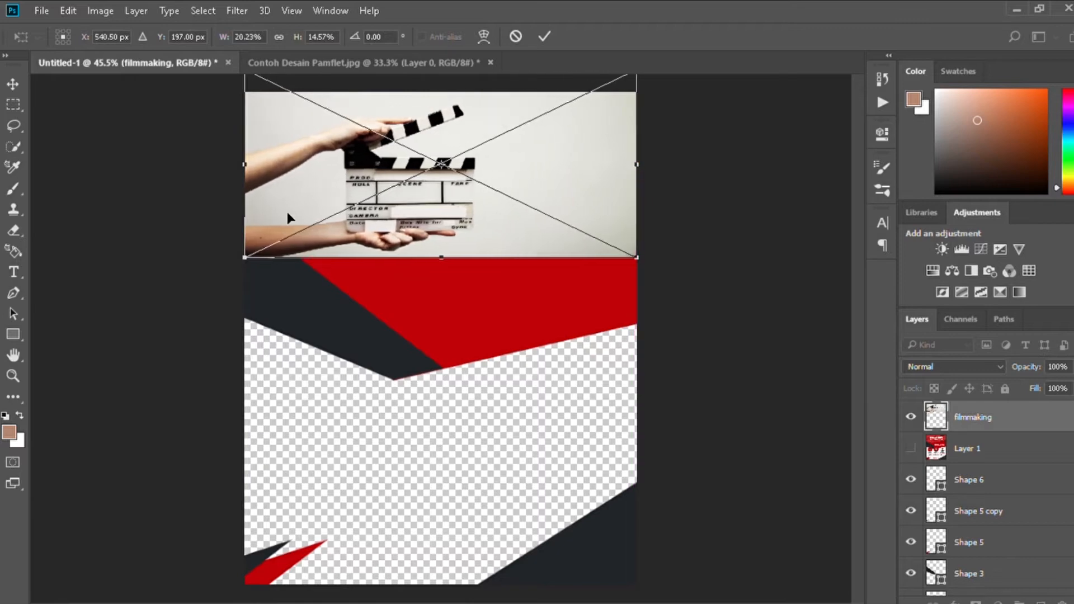
pyautogui.click(544, 36)
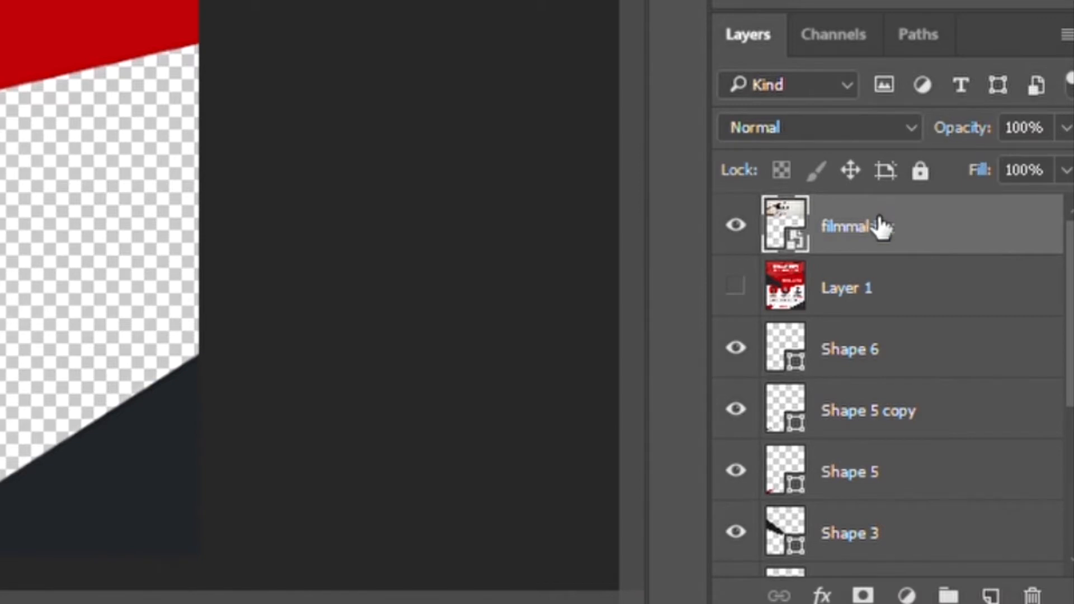
pyautogui.moveTo(880, 223); pyautogui.dragTo(889, 464)
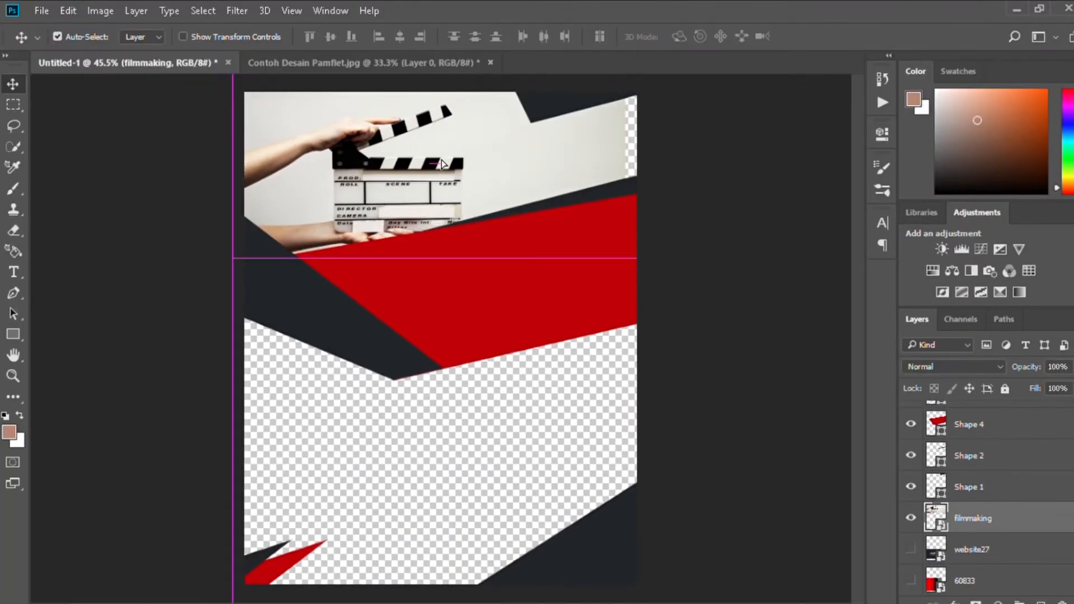
pyautogui.moveTo(441, 164); pyautogui.dragTo(414, 161)
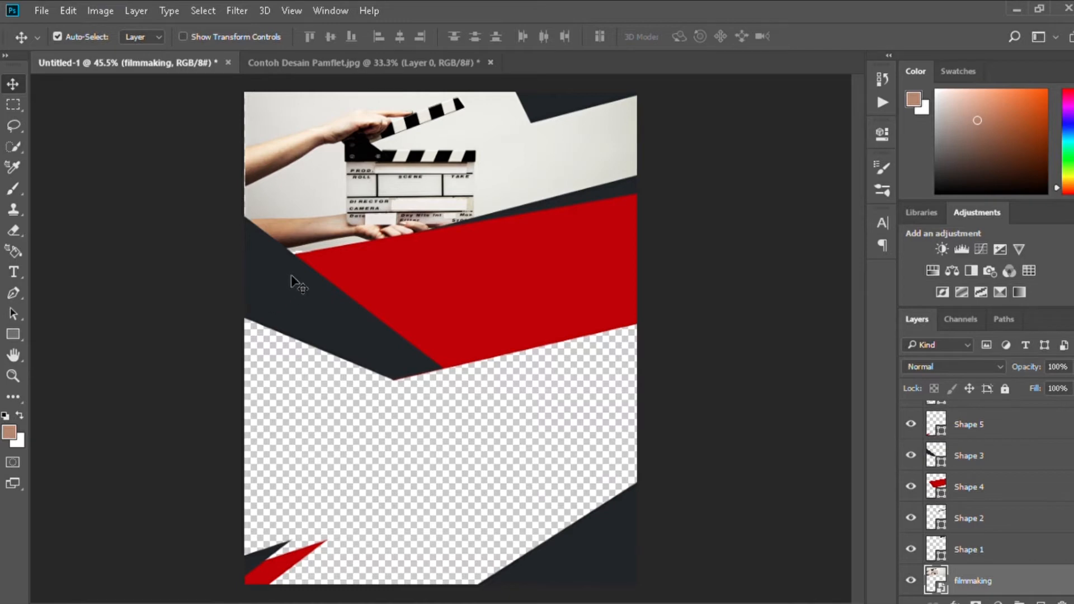
# Shift the large dark left shape, the red band and the thin dark sliver slightly downward together
pyautogui.click(330, 302)
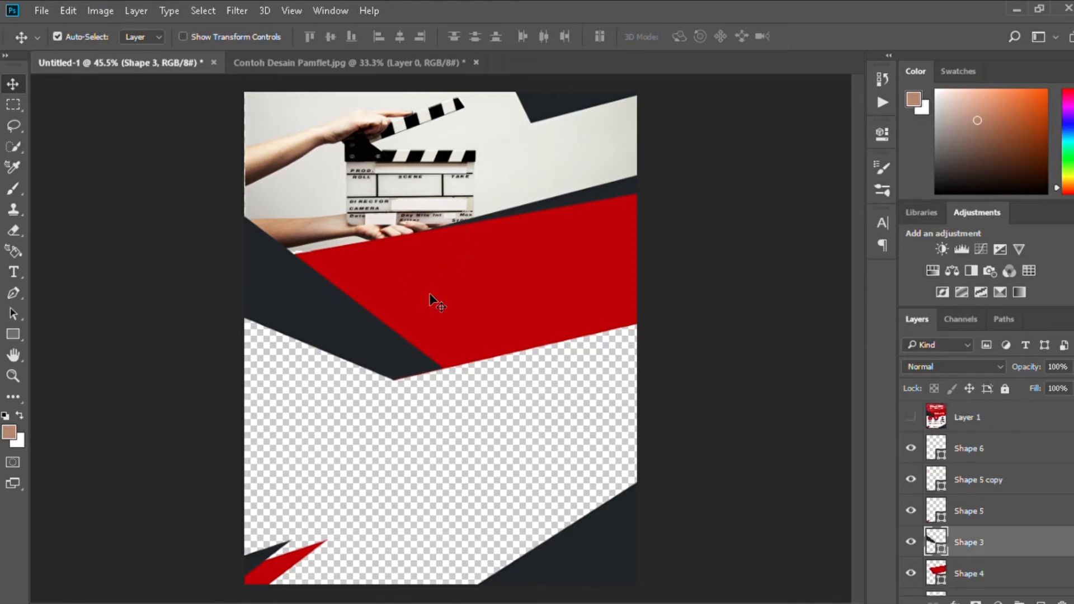
pyautogui.click(331, 299)
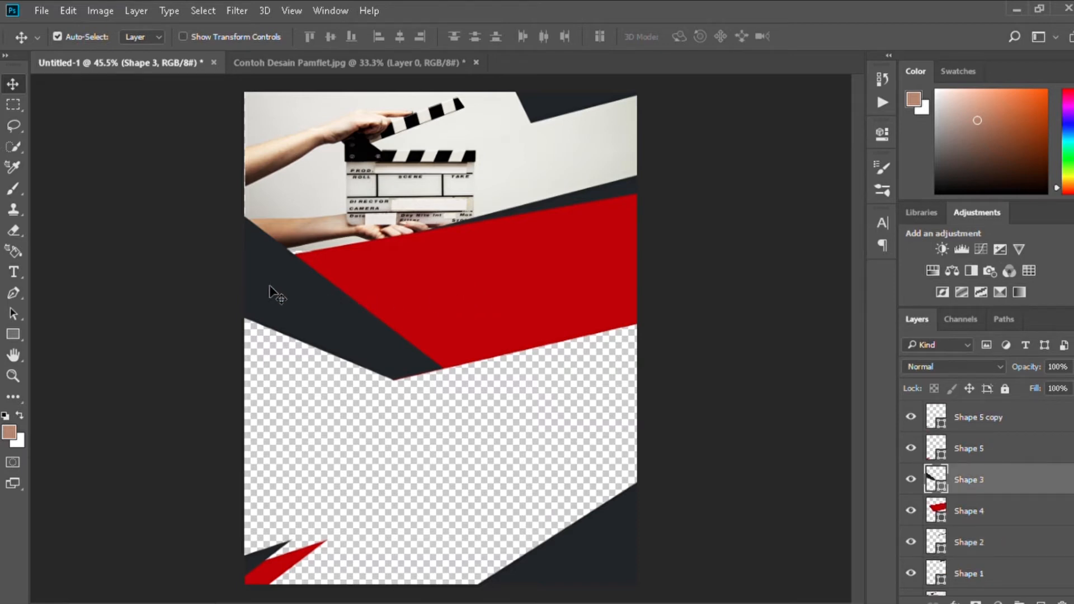
pyautogui.keyDown('shift'); pyautogui.click(557, 284); pyautogui.keyUp('shift')
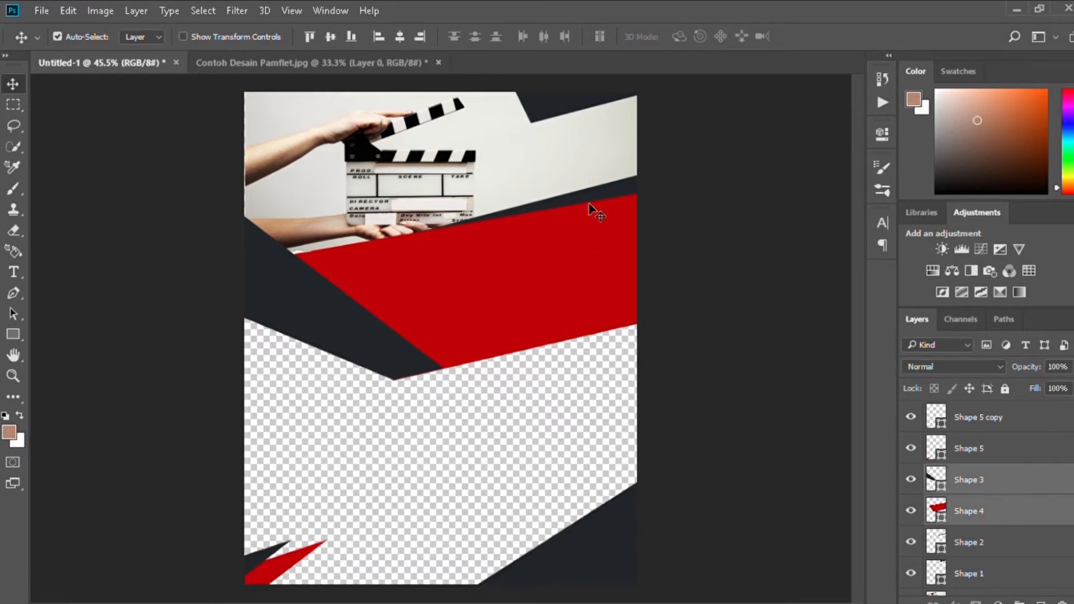
pyautogui.keyDown('shift'); pyautogui.click(593, 188); pyautogui.keyUp('shift')
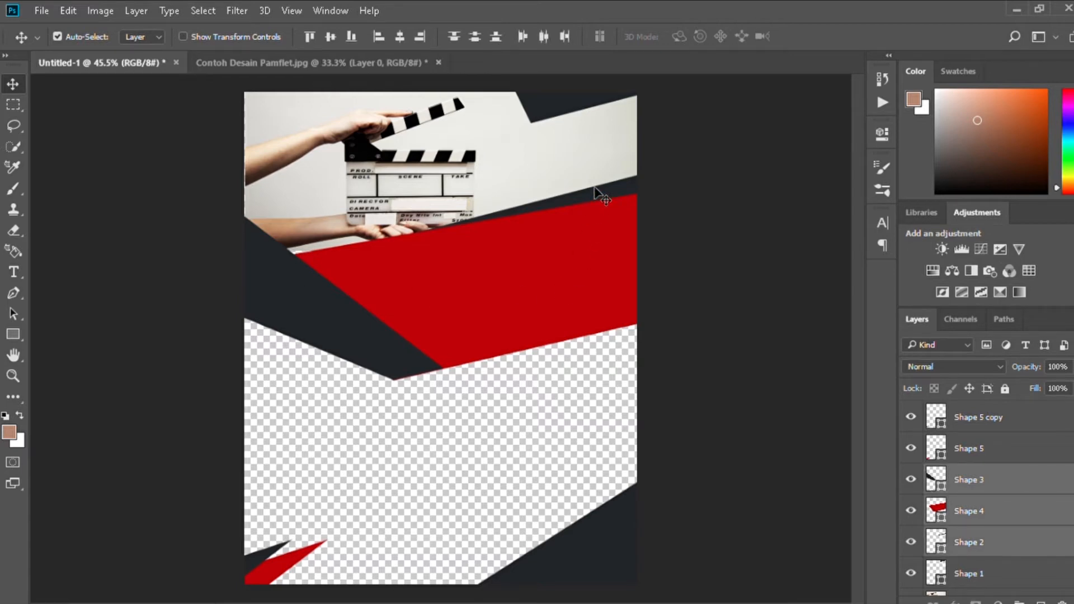
pyautogui.hotkey('ctrl', 't')
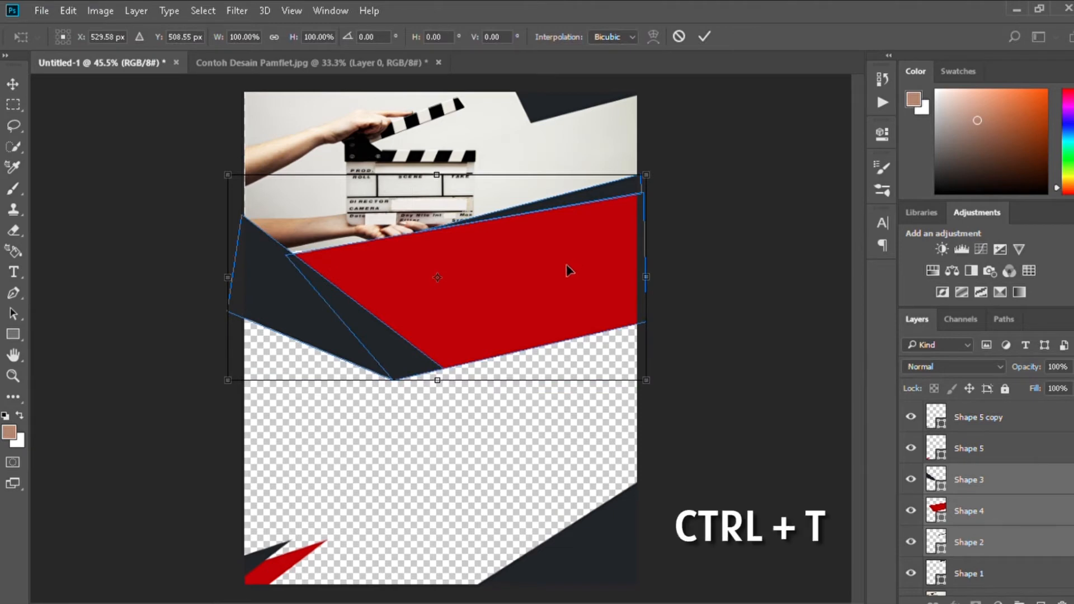
pyautogui.moveTo(563, 292)
pyautogui.mouseDown()
pyautogui.moveTo(559, 331)
pyautogui.moveTo(558, 307)
pyautogui.mouseUp()
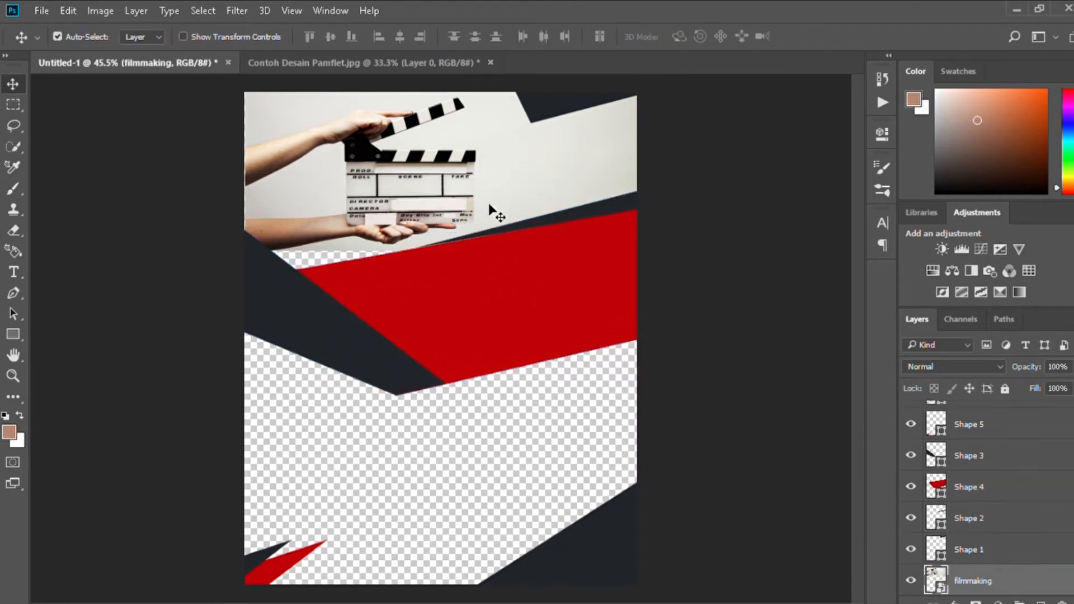
# Enlarge the filmmaking photo to fill the gap above the lowered shapes, and compare the layout with the reference flyer
pyautogui.hotkey('ctrl', 't')
pyautogui.moveTo(231, 266); pyautogui.dragTo(205, 273)
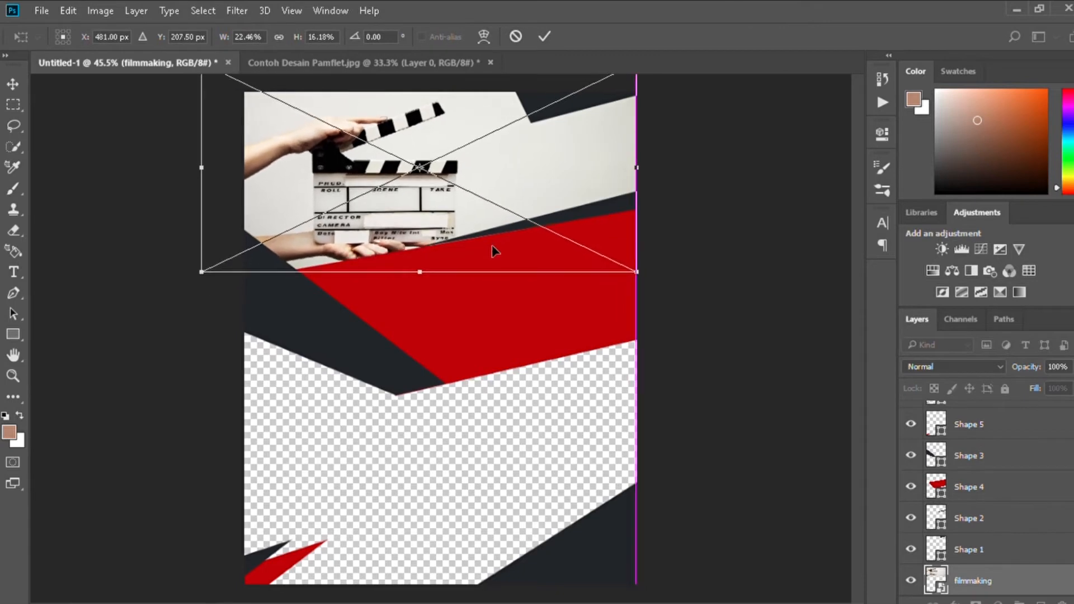
pyautogui.moveTo(405, 221); pyautogui.dragTo(391, 223)
pyautogui.press('Return')
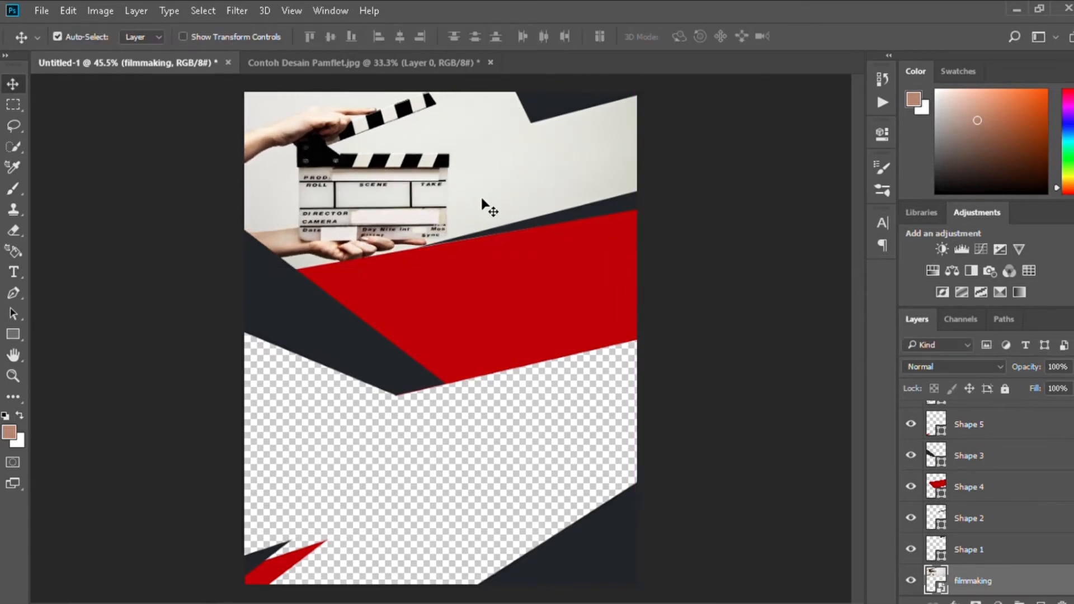
pyautogui.scroll(3, 971, 458)
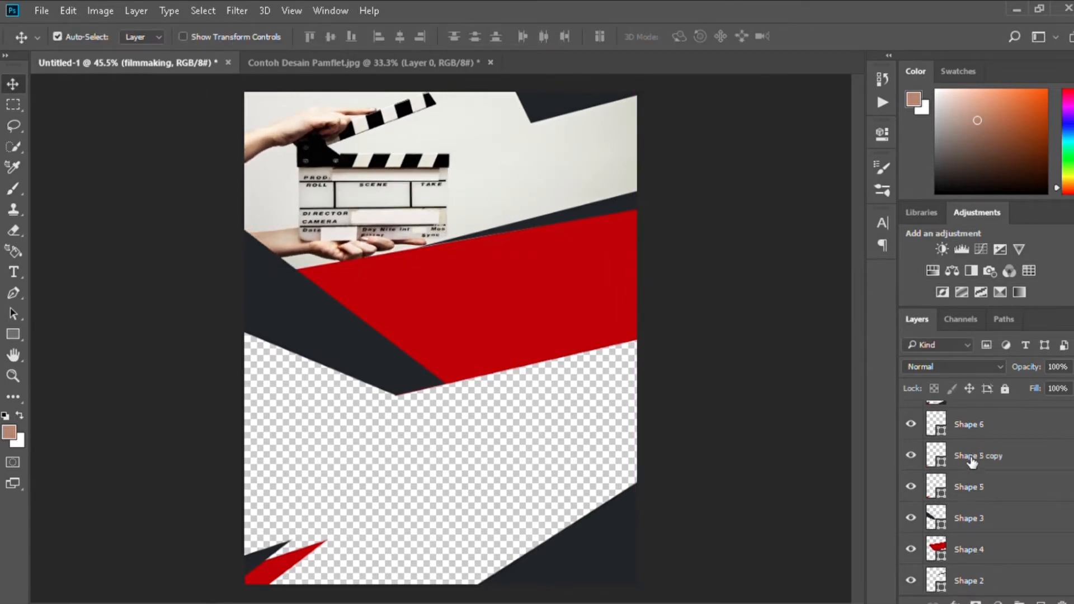
pyautogui.click(912, 417)
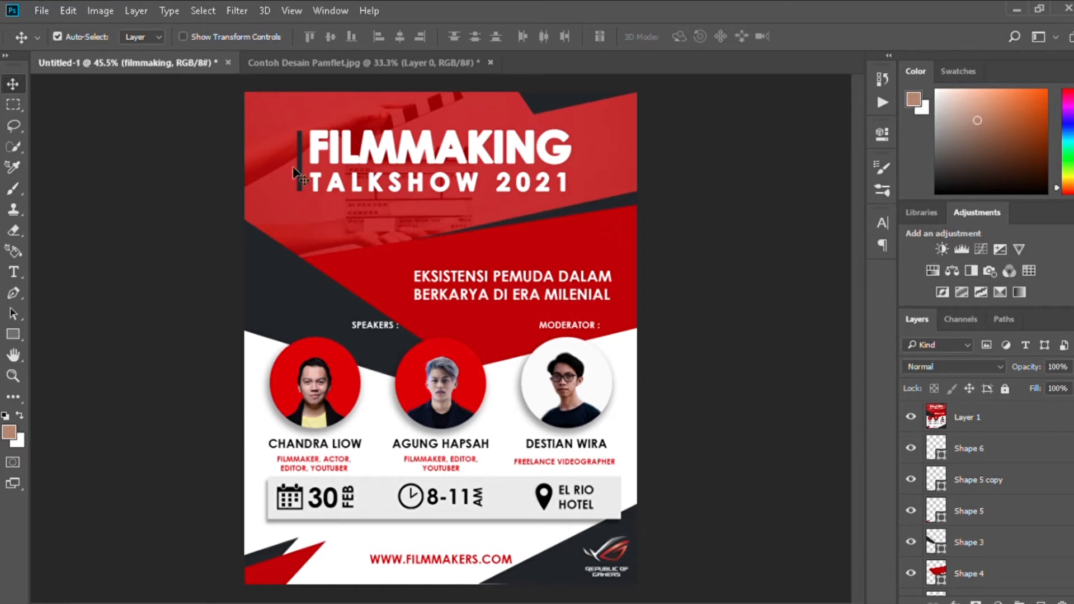
pyautogui.click(911, 418)
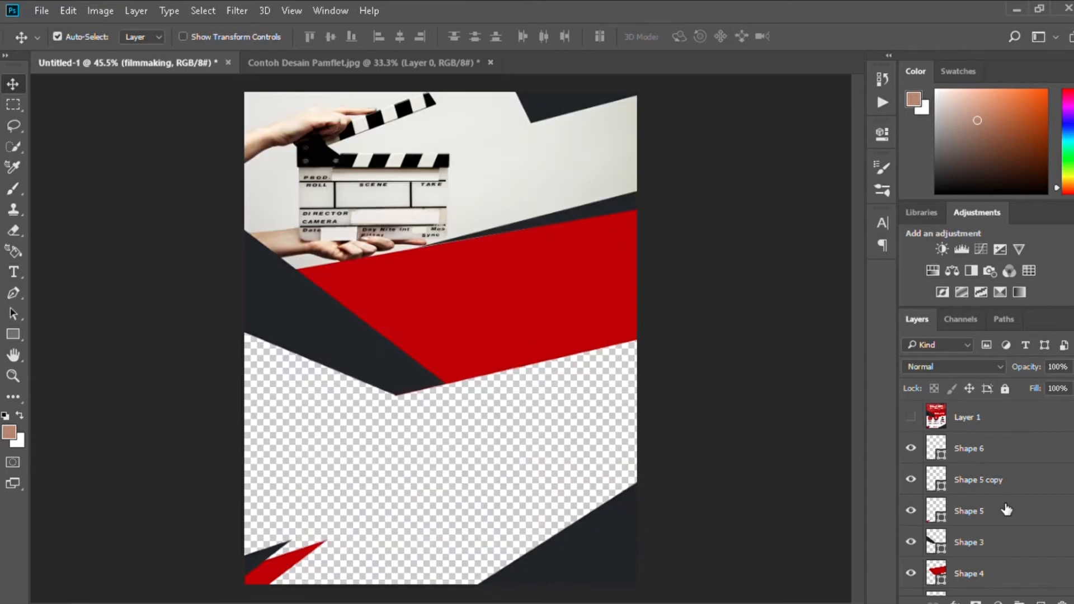
# Add a solid color fill layer directly above the filmmaking photo, using the red sampled from the band
pyautogui.scroll(-5, 1007, 508)
pyautogui.click(997, 601)
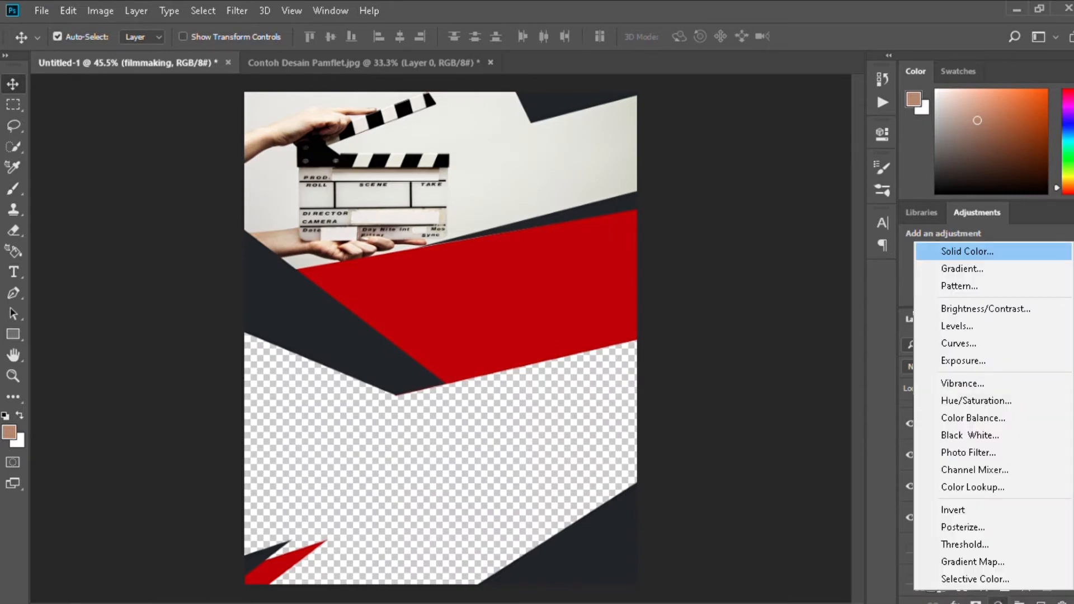
pyautogui.click(978, 255)
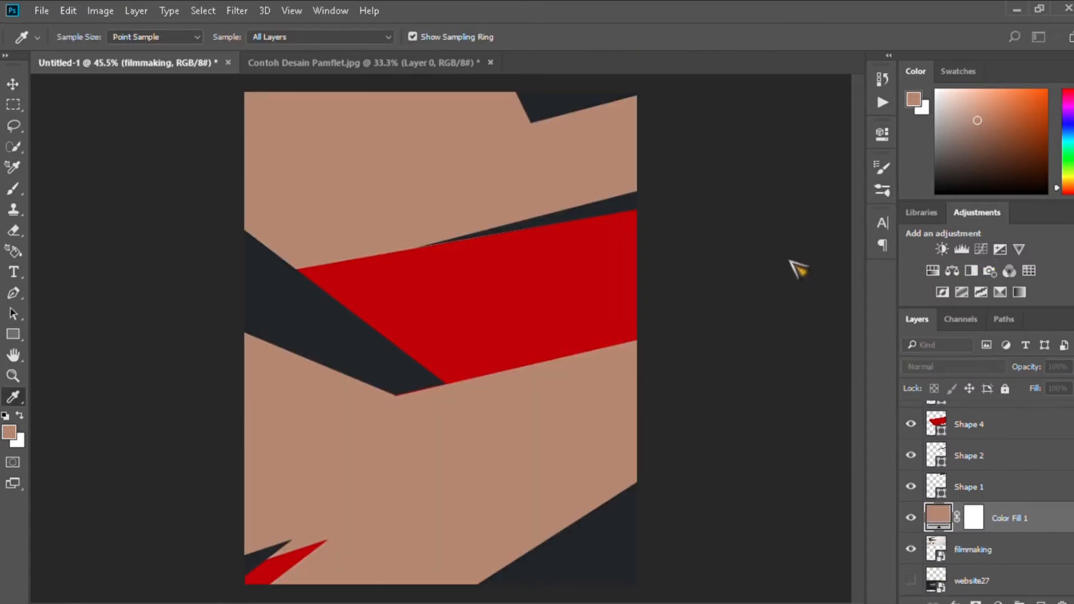
pyautogui.click(471, 304)
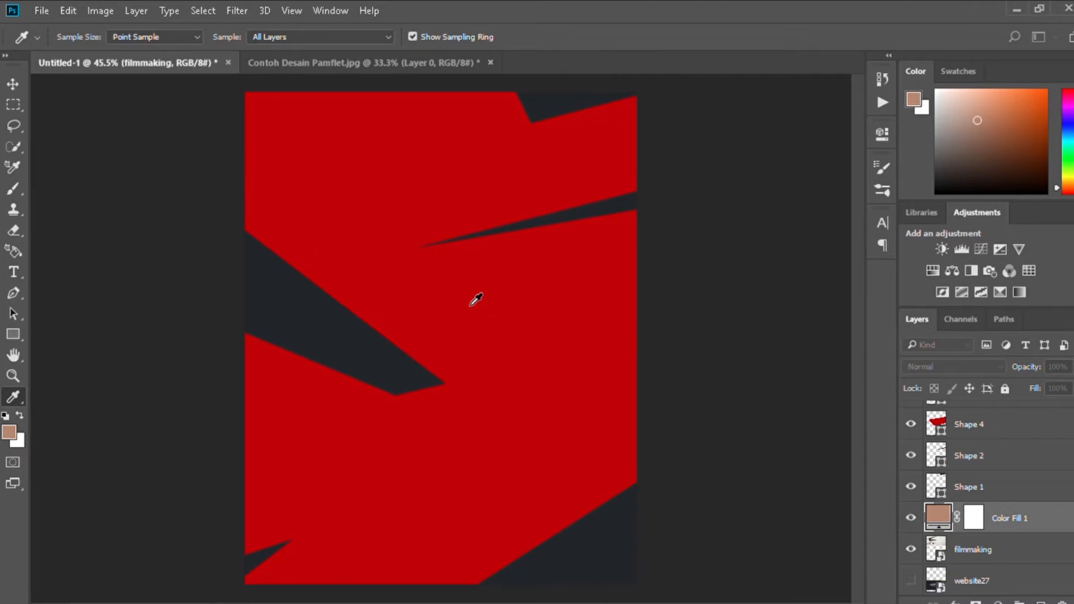
pyautogui.press('Return')
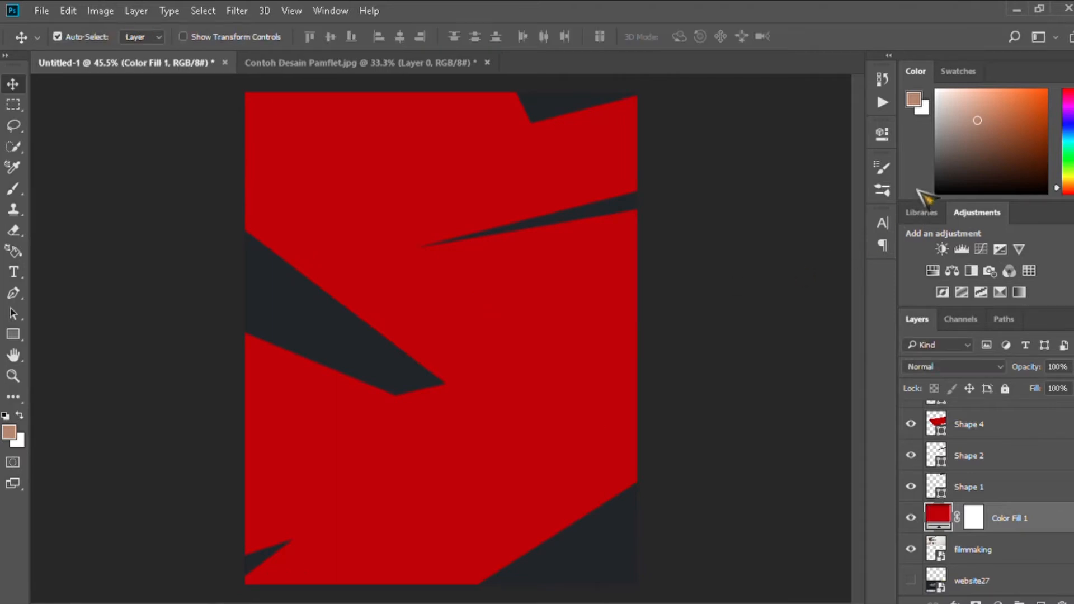
# Clip the red Color Fill 1 layer to the filmmaking photo beneath it
pyautogui.scroll(-1, 1045, 506)
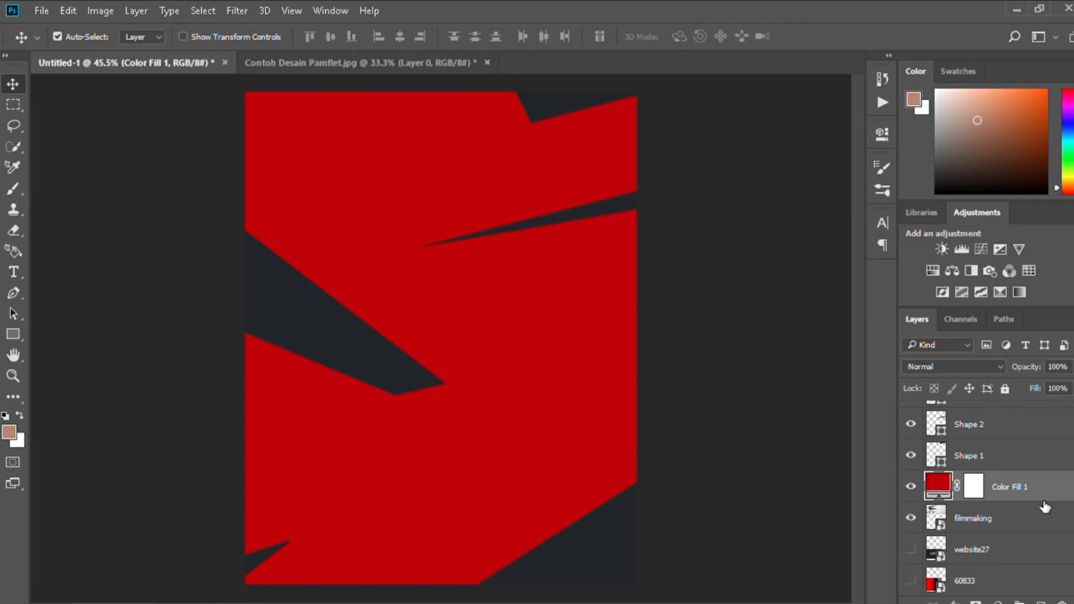
pyautogui.scroll(3, 1045, 507)
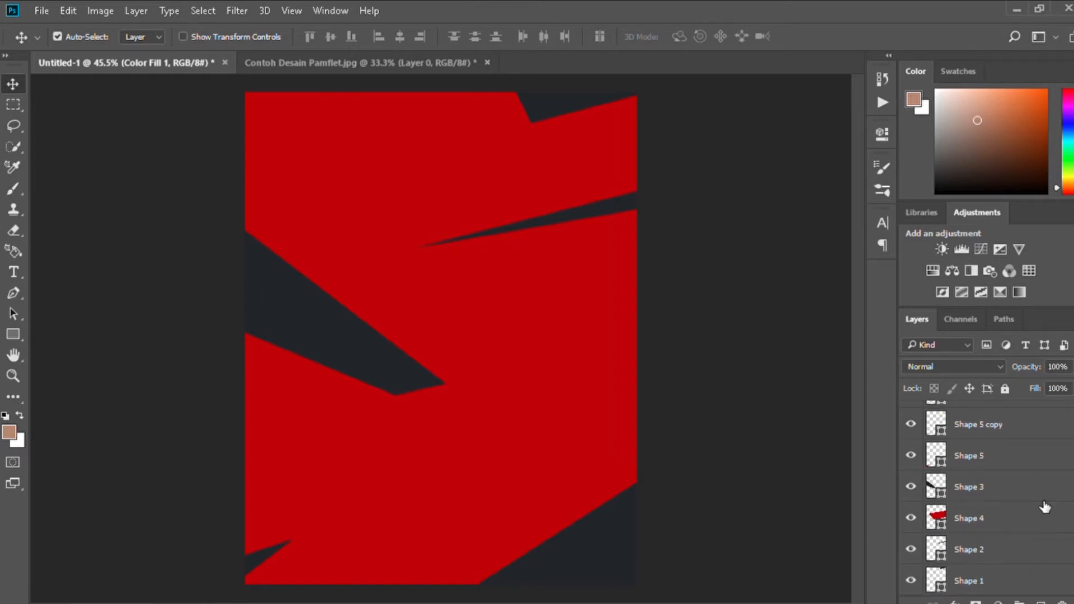
pyautogui.scroll(-3, 1045, 507)
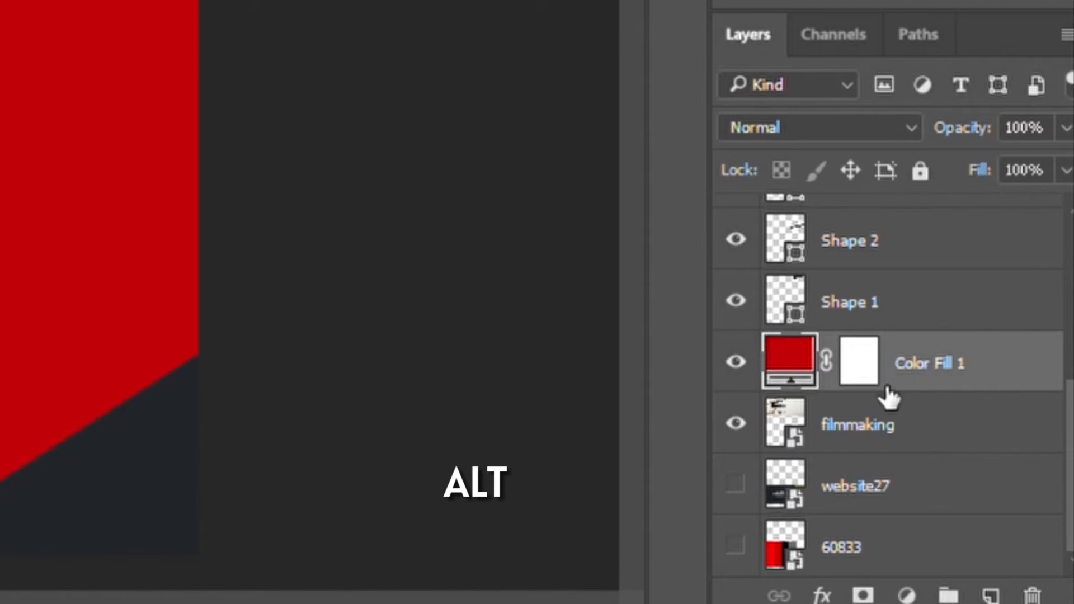
pyautogui.click(879, 417)
pyautogui.click(905, 361)
pyautogui.click(895, 411)
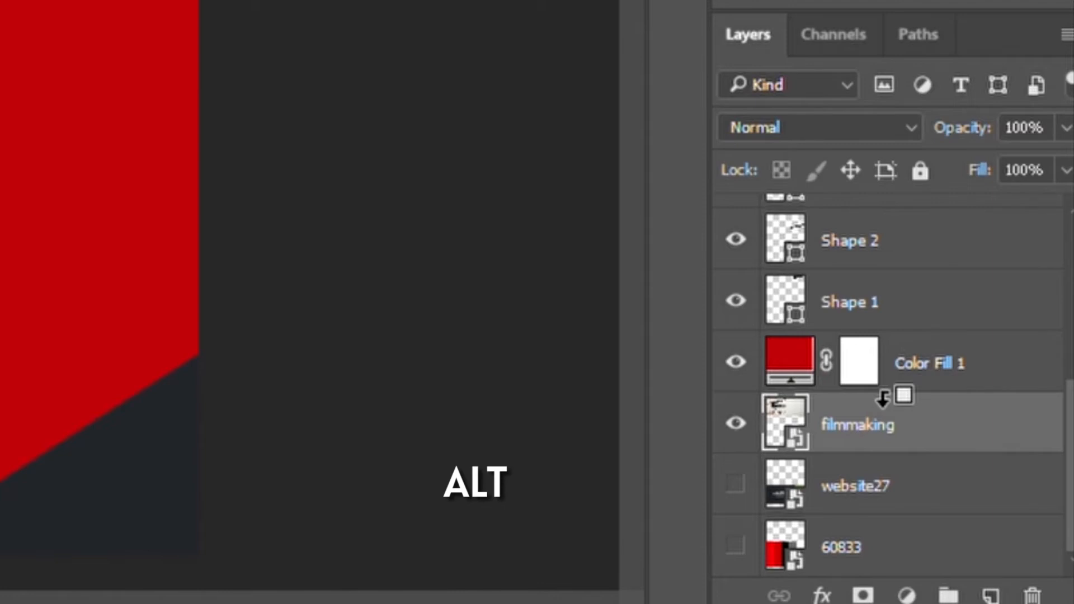
pyautogui.keyDown('alt'); pyautogui.click(883, 398); pyautogui.keyUp('alt')
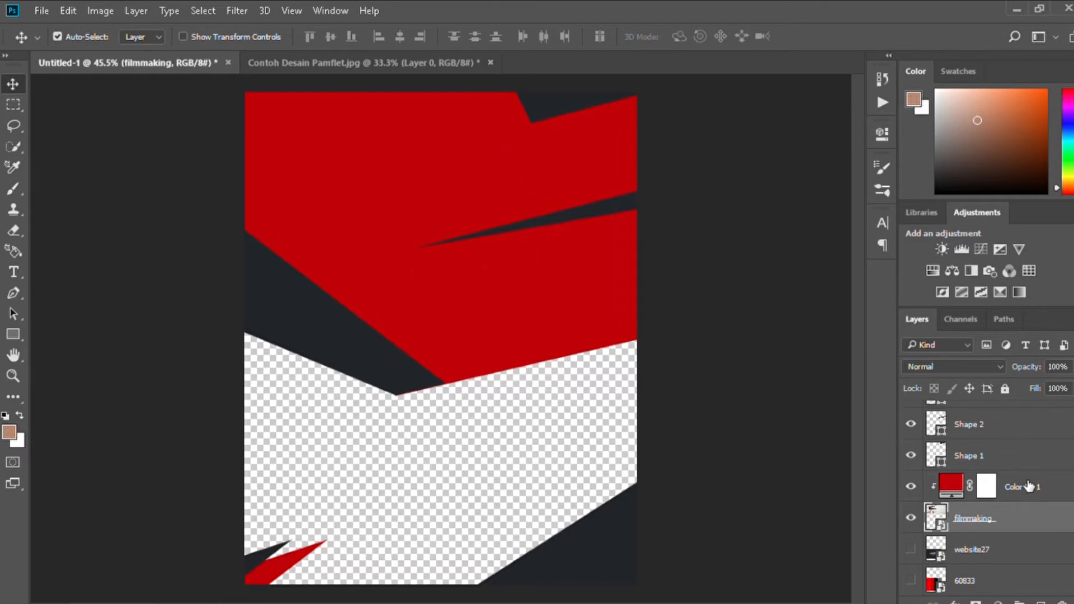
# Lower the opacity of the red Color Fill 1 layer until the clapperboard photo shows through as a red tint
pyautogui.scroll(1, 1037, 484)
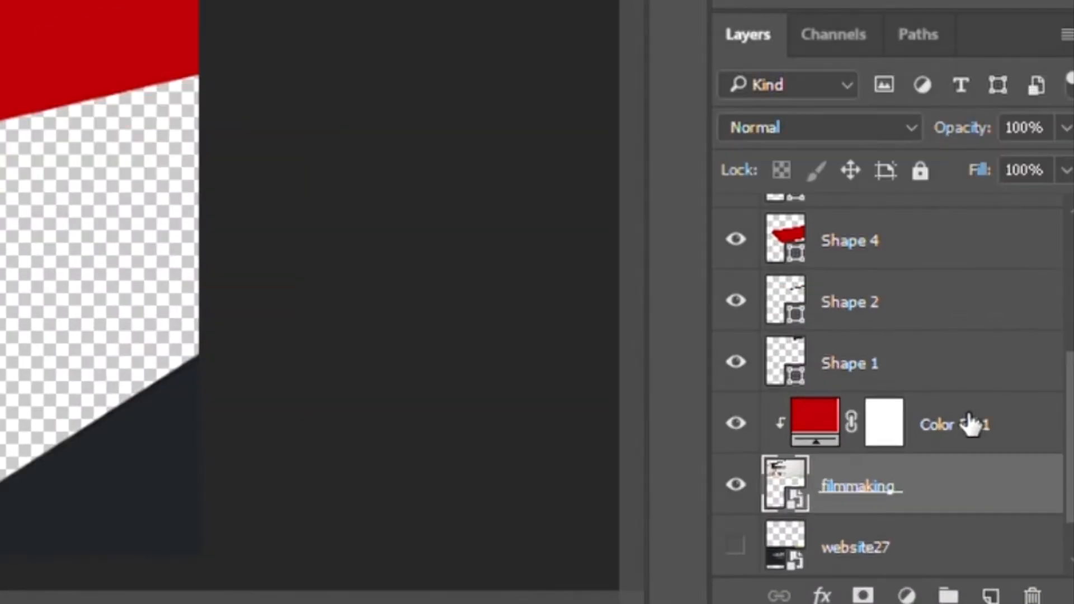
pyautogui.click(1028, 516)
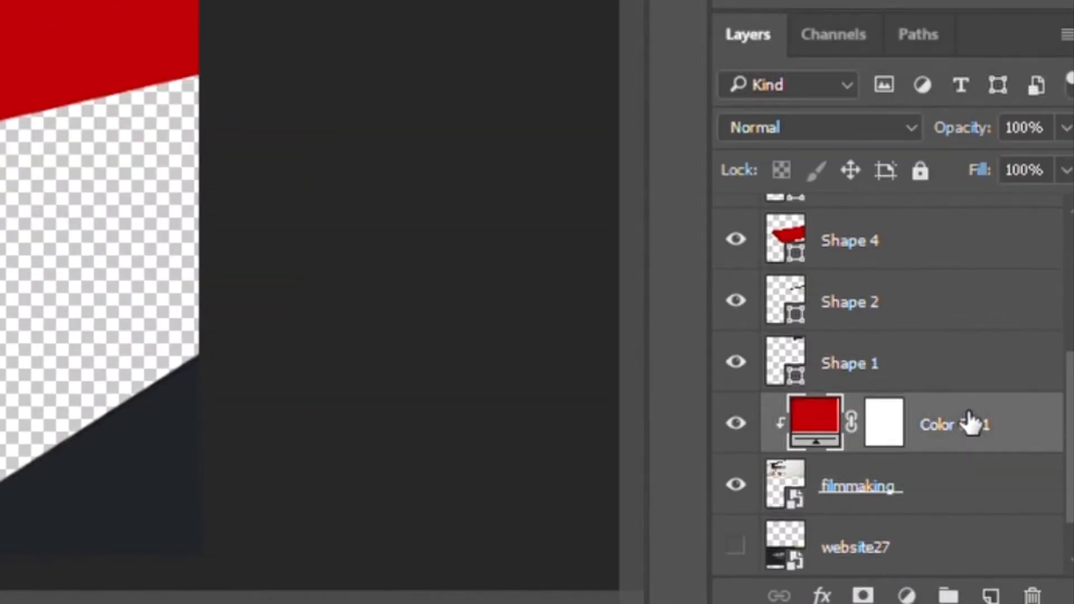
pyautogui.click(953, 129)
pyautogui.click(347, 297)
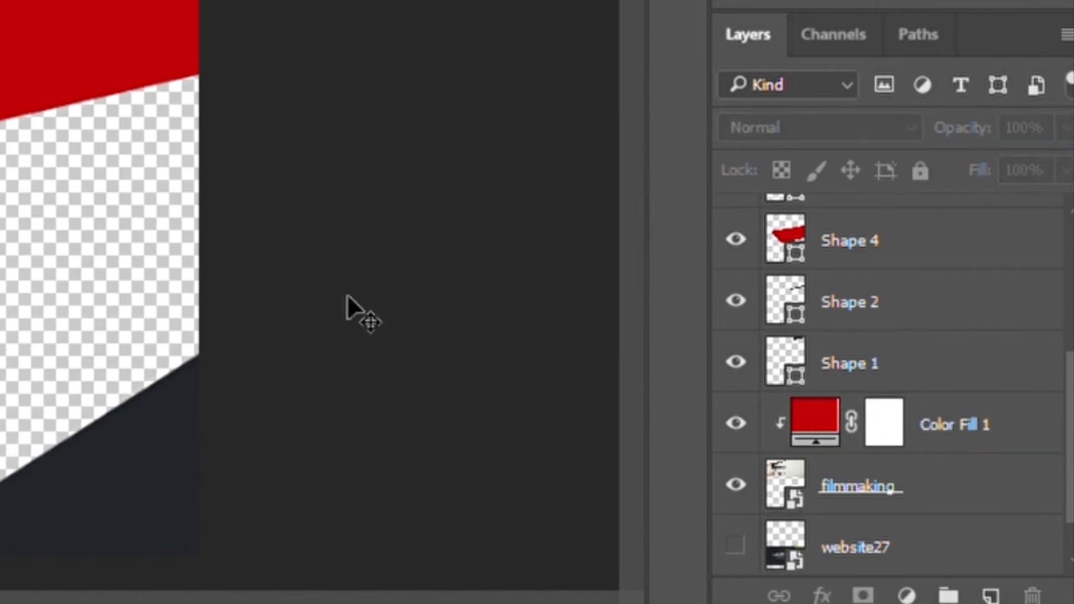
pyautogui.click(931, 429)
pyautogui.moveTo(957, 128); pyautogui.dragTo(893, 123)
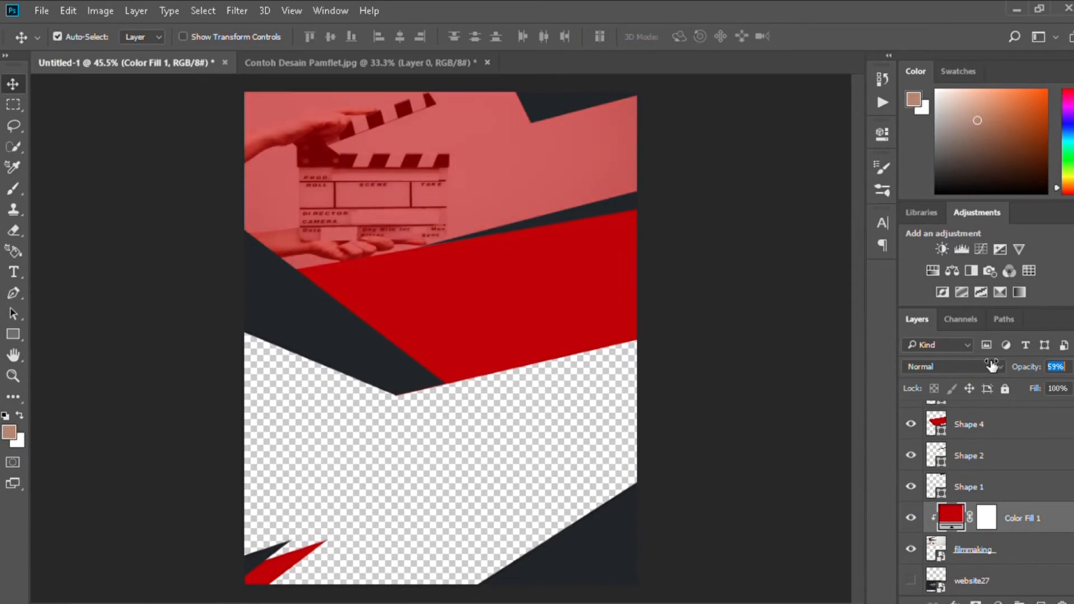
pyautogui.moveTo(991, 365); pyautogui.dragTo(998, 366)
pyautogui.click(733, 321)
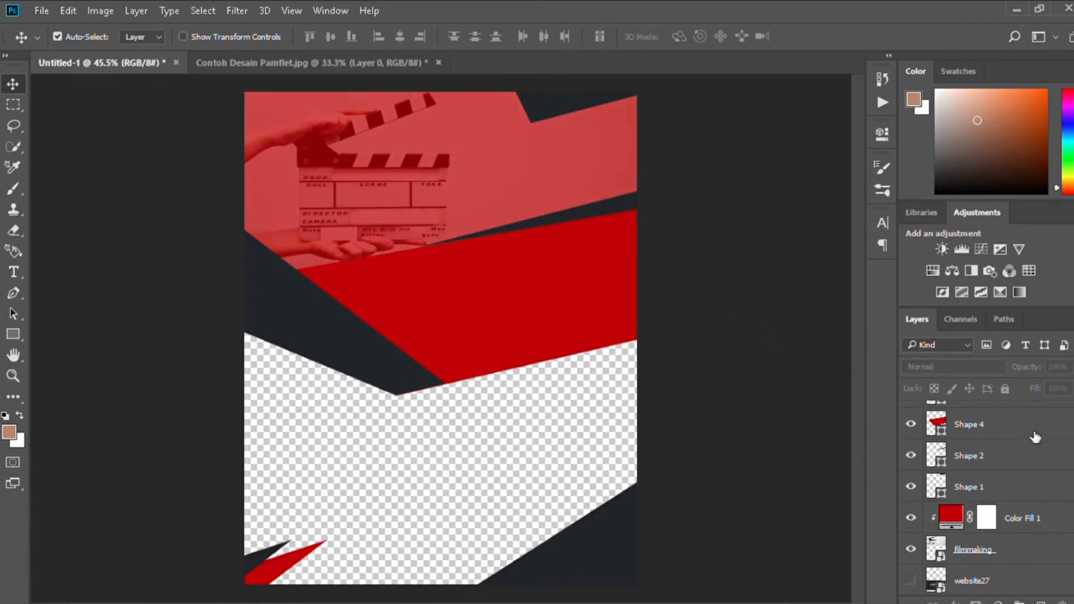
# Check the title on the reference flyer and add the text FILMMAKING over the clapperboard photo
pyautogui.scroll(5, 1035, 437)
pyautogui.click(911, 418)
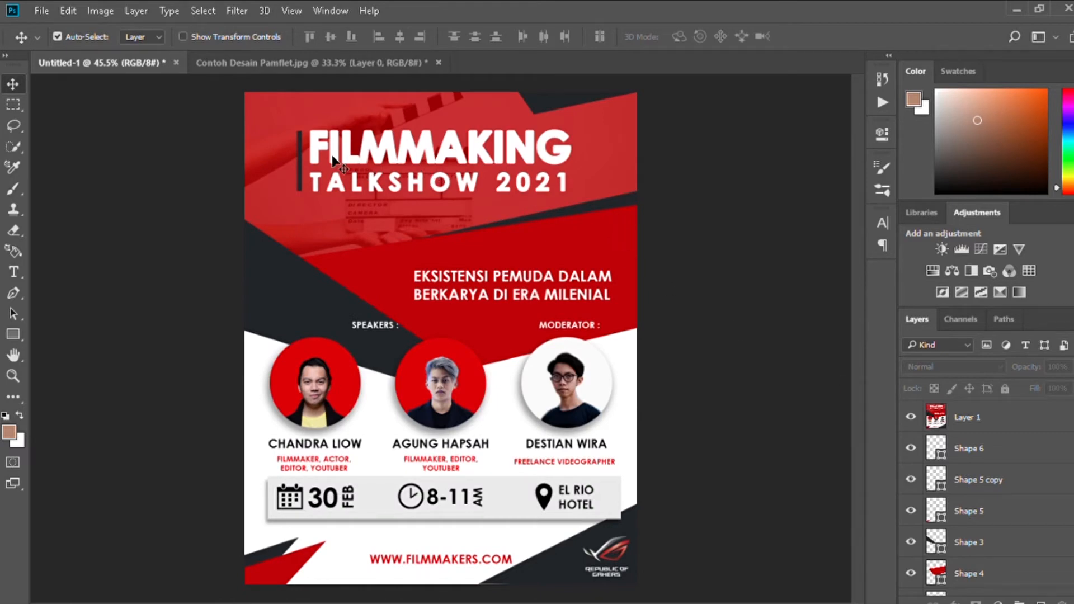
pyautogui.click(911, 417)
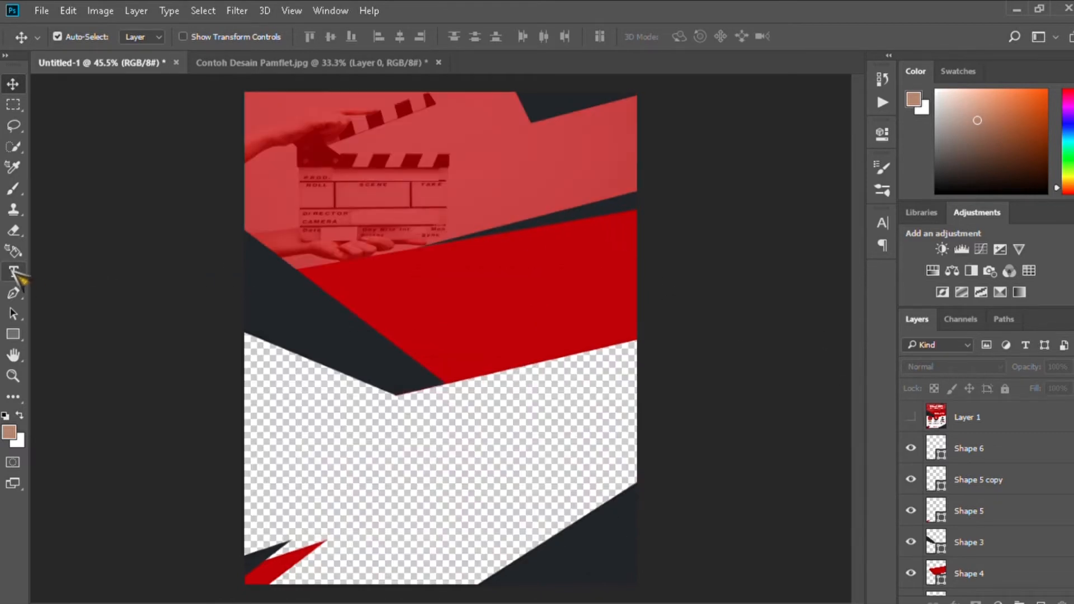
pyautogui.click(13, 272)
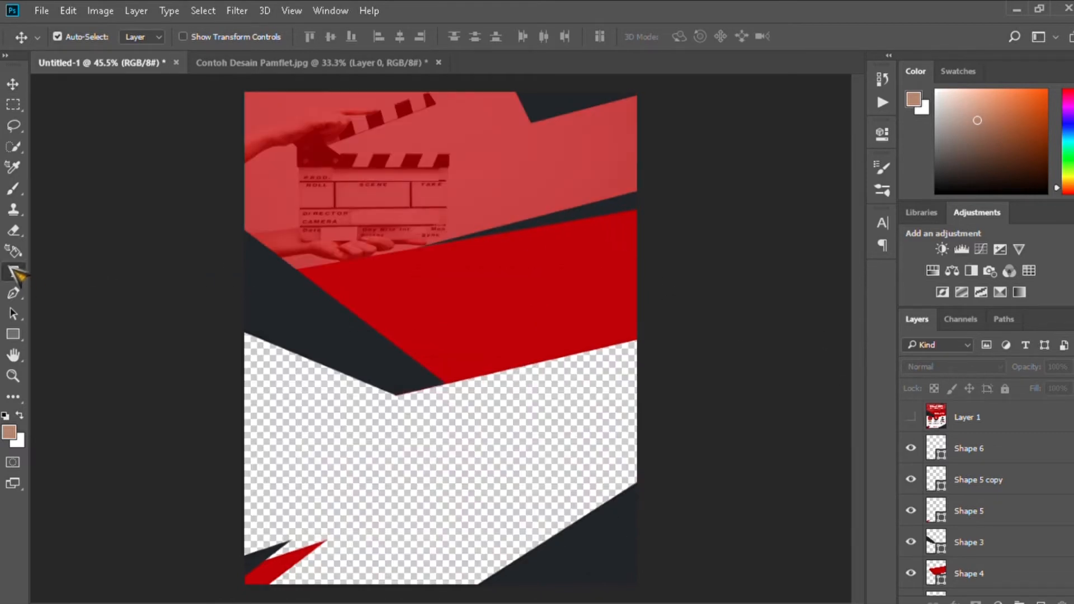
pyautogui.click(375, 155)
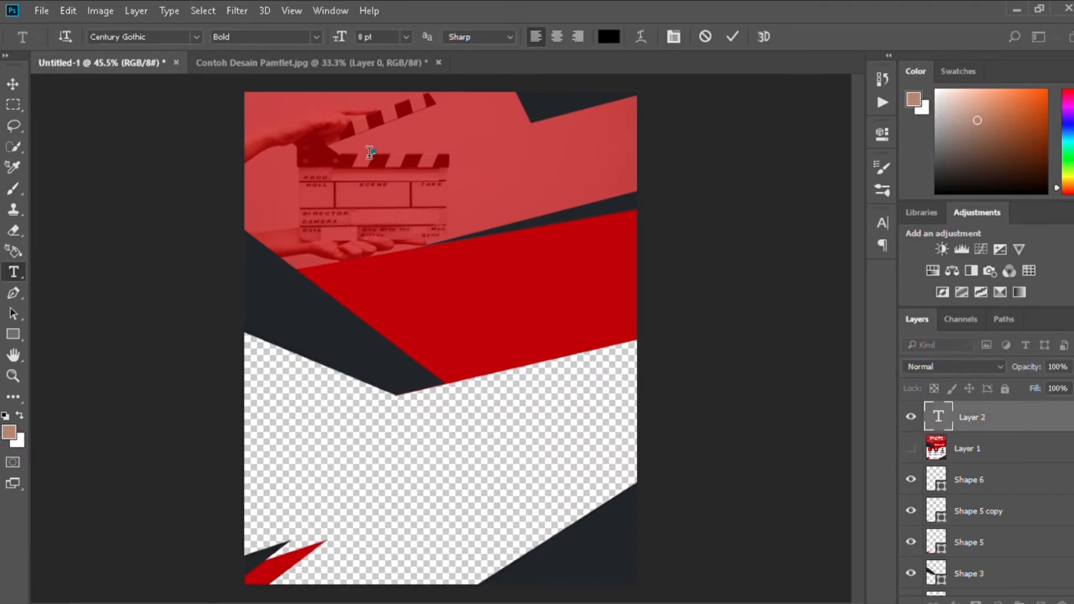
pyautogui.write('FILMMAKING')
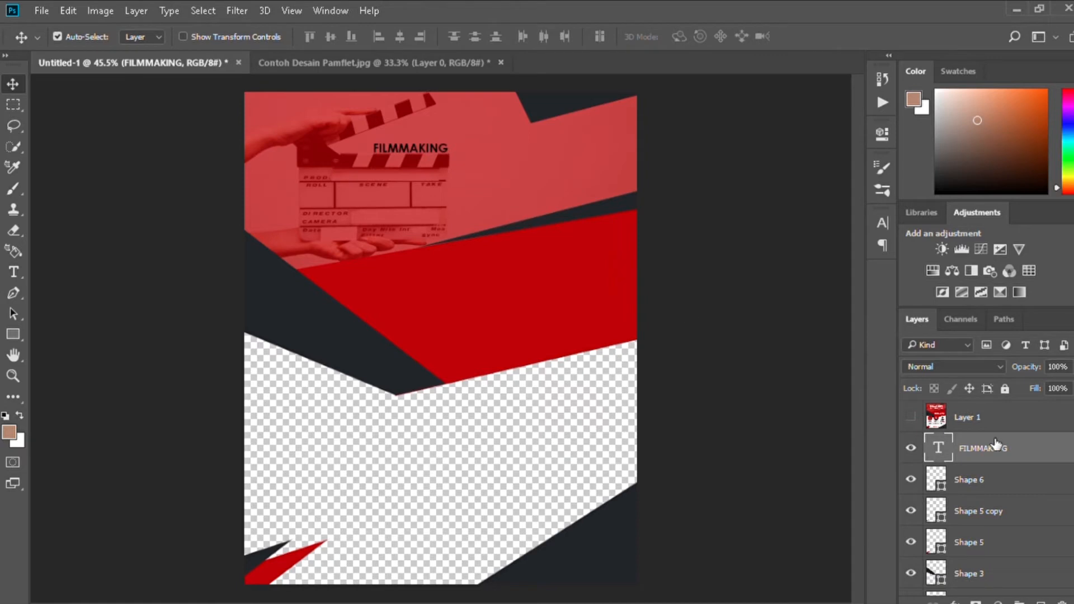
# Add the text TALKSHOW 2021 as a separate line below FILMMAKING and align their starting edges
pyautogui.click(14, 272)
pyautogui.click(378, 171)
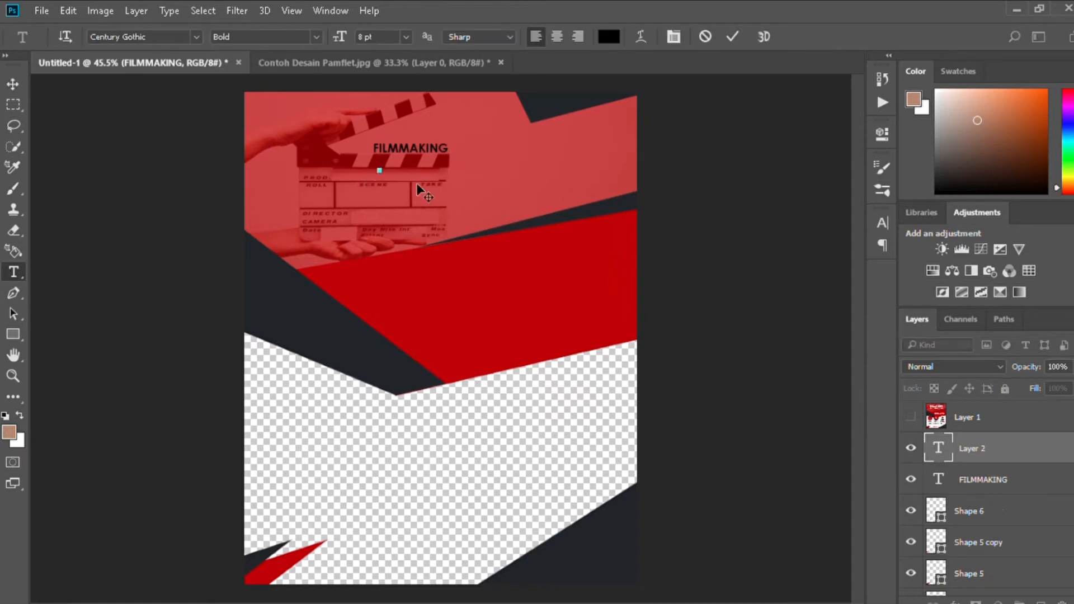
pyautogui.write('TALKSHOW 02')
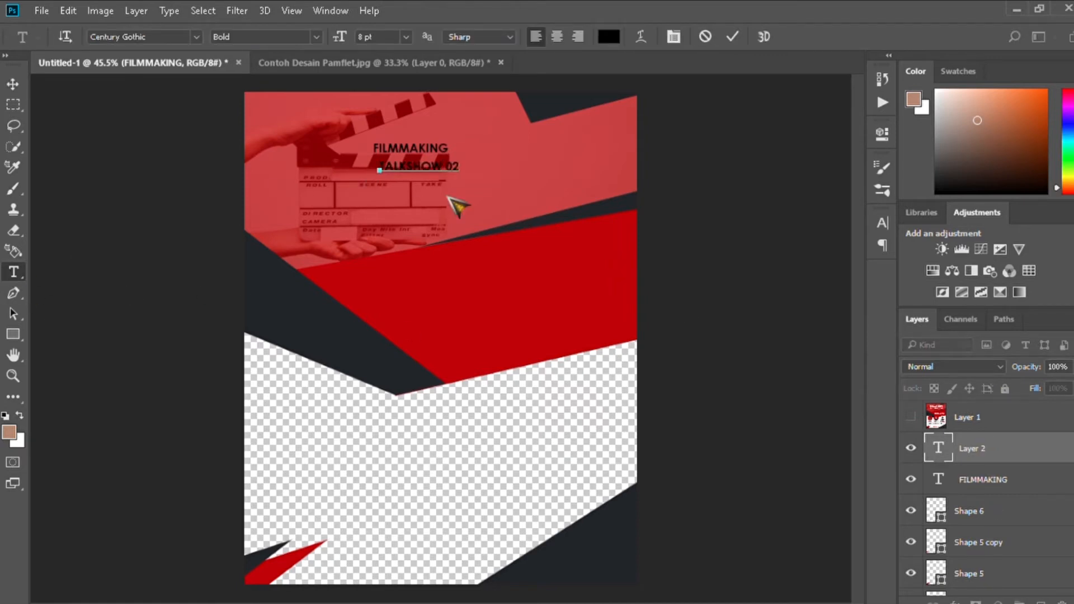
pyautogui.click(732, 37)
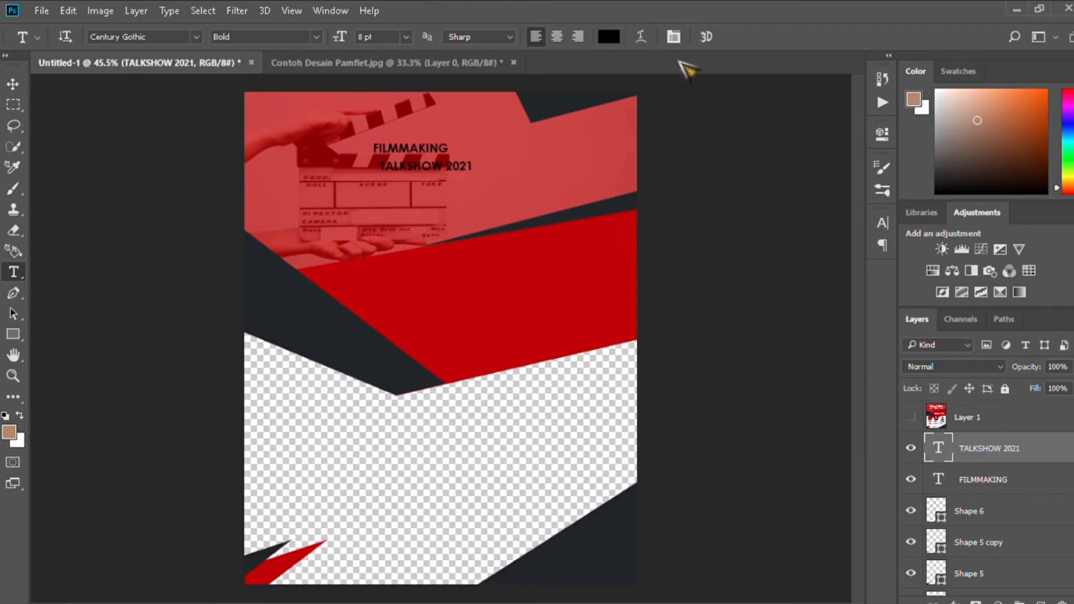
pyautogui.click(13, 84)
pyautogui.moveTo(438, 156); pyautogui.dragTo(431, 155)
pyautogui.click(420, 146)
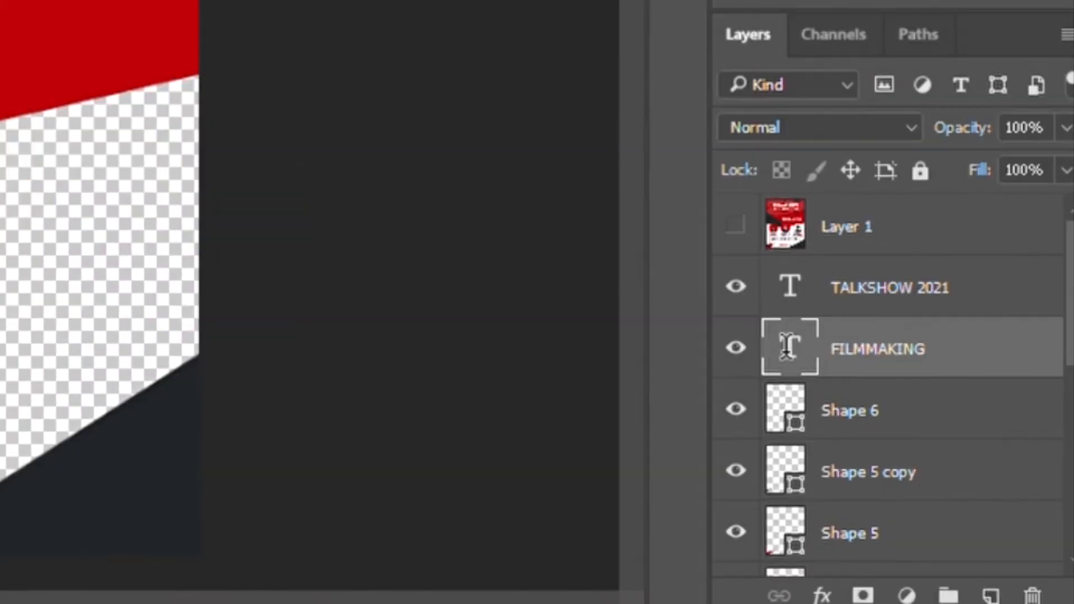
# Preview font choices for the FILMMAKING text, keep Century Gothic Bold, and compare it with the reference flyer
pyautogui.doubleClick(940, 479)
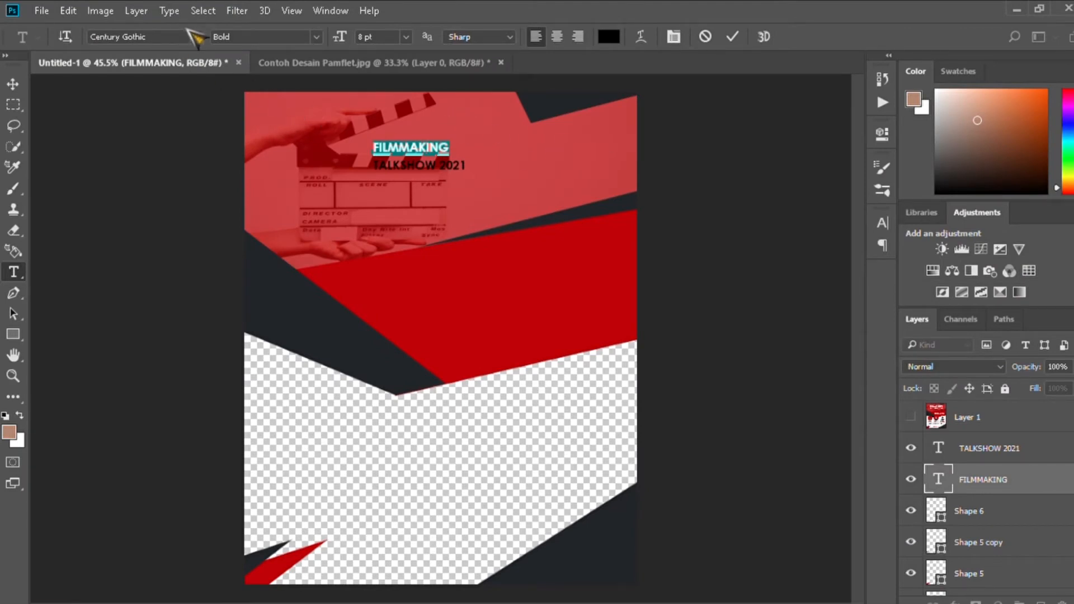
pyautogui.click(188, 32)
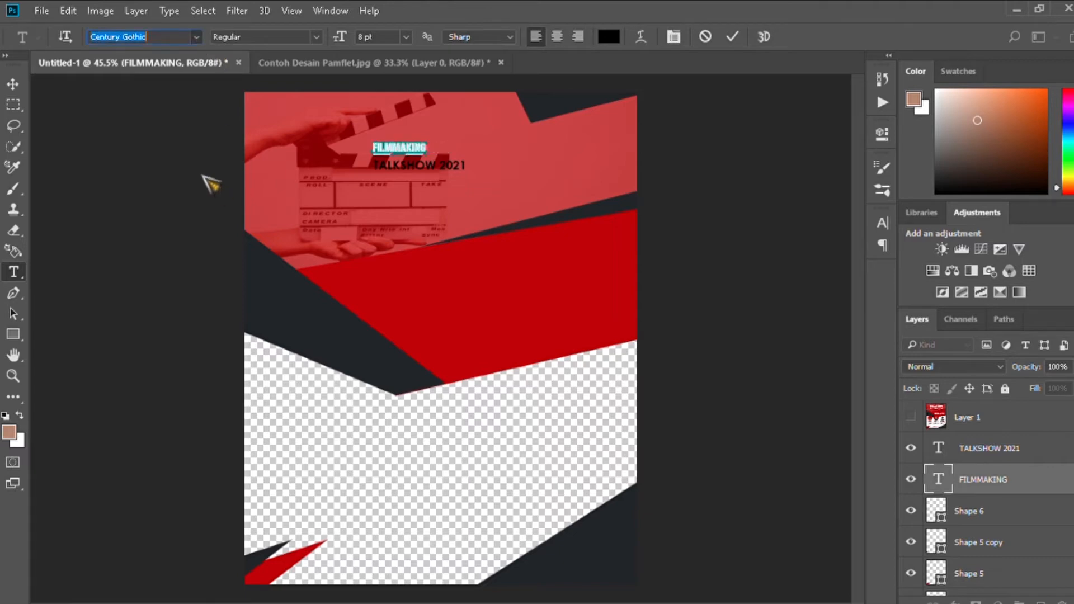
pyautogui.click(166, 78)
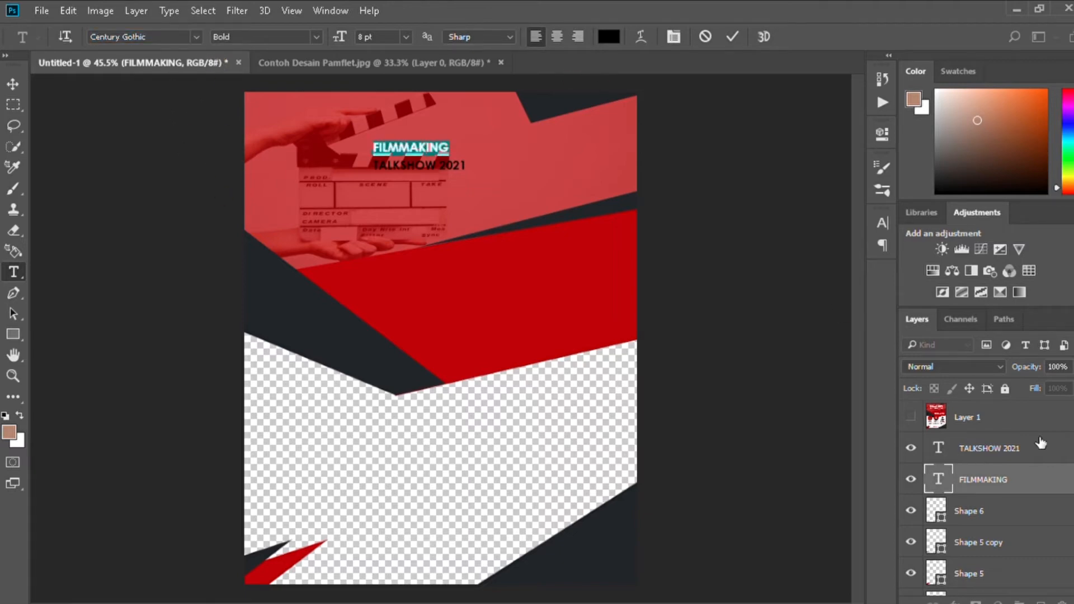
pyautogui.click(911, 417)
pyautogui.click(910, 416)
# Change the color of both the FILMMAKING and TALKSHOW 2021 texts to white
pyautogui.doubleClick(938, 479)
pyautogui.click(609, 37)
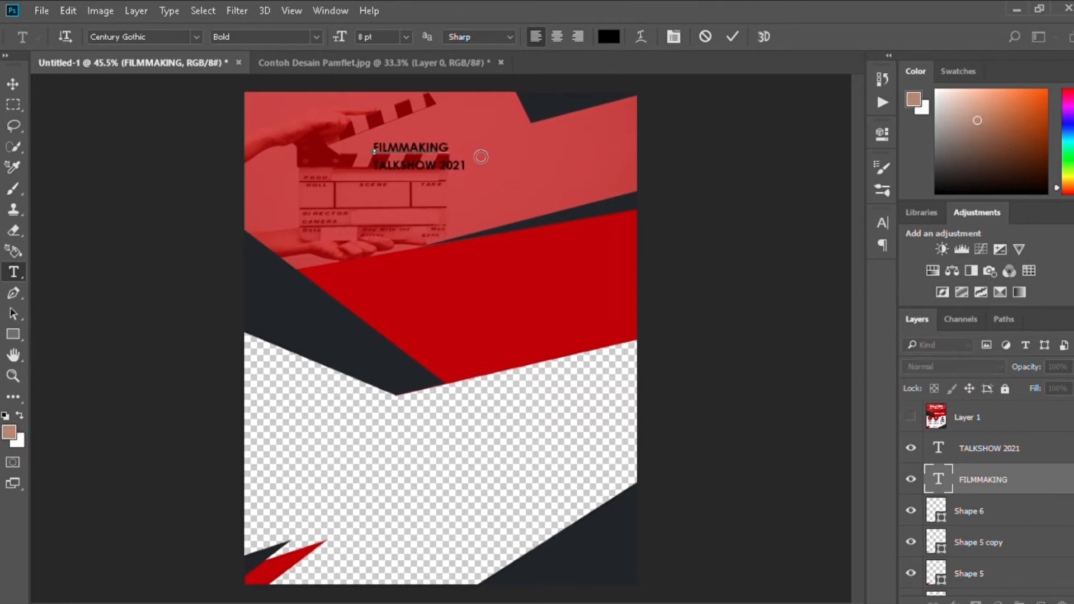
pyautogui.click(546, 165)
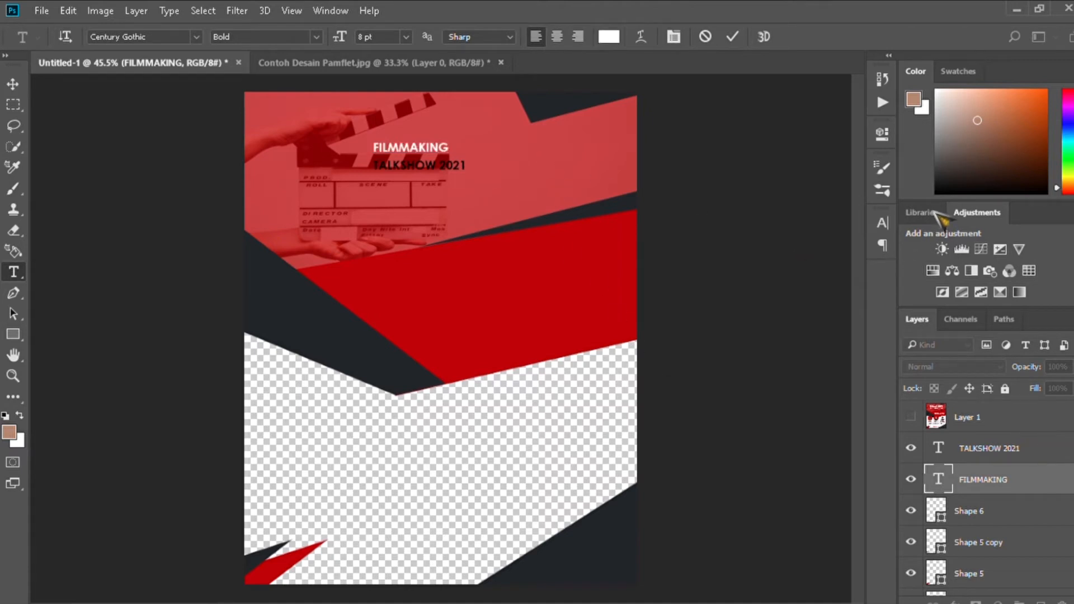
pyautogui.click(732, 36)
pyautogui.doubleClick(938, 448)
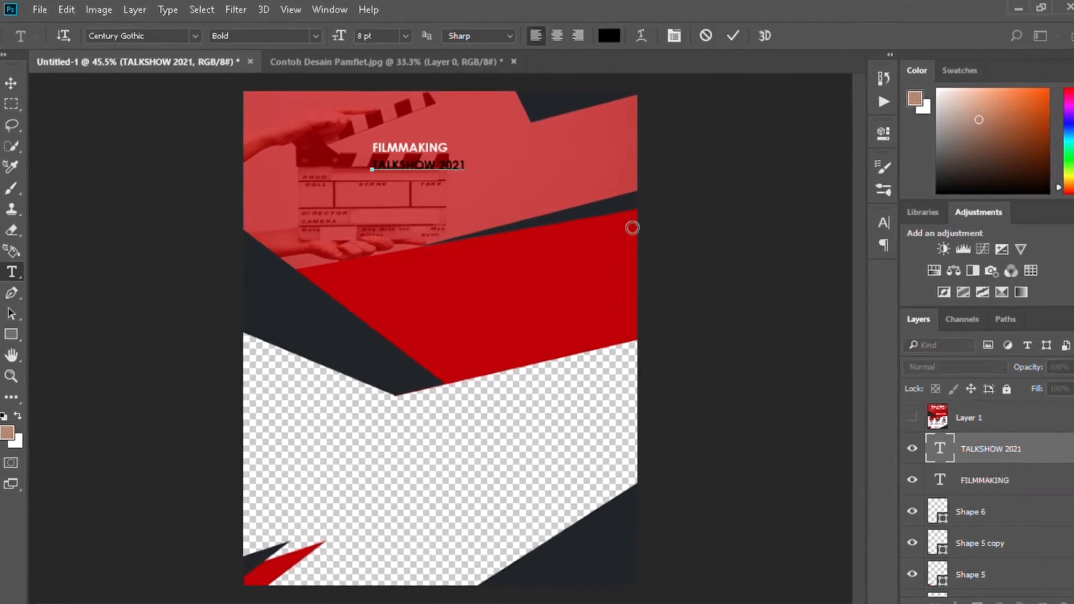
pyautogui.click(545, 165)
# Enlarge the FILMMAKING text to 18 pt and check it against the reference flyer
pyautogui.doubleClick(940, 480)
pyautogui.click(406, 36)
pyautogui.click(387, 212)
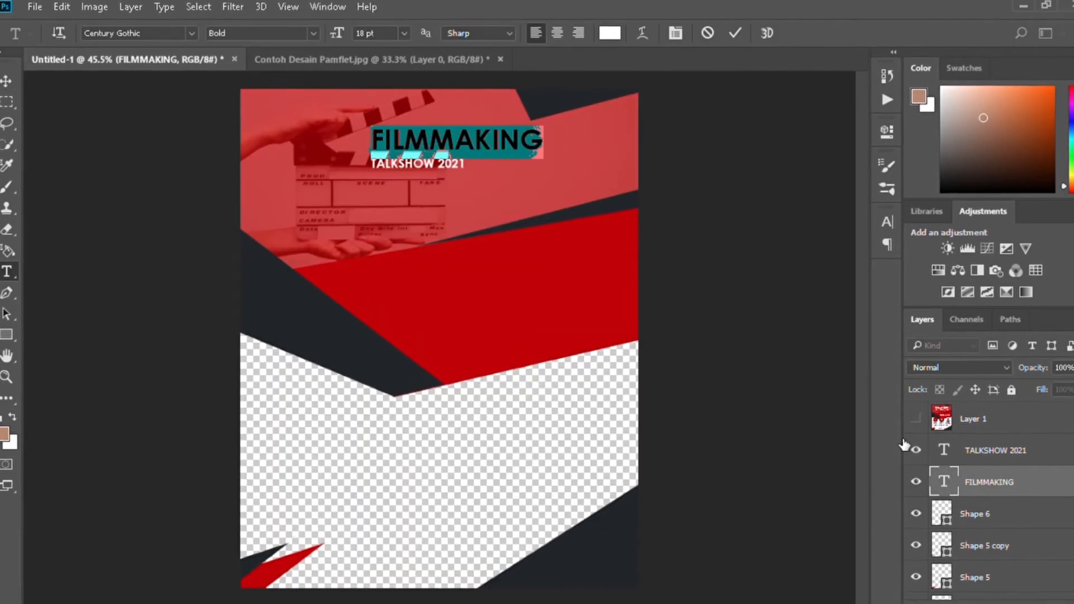
pyautogui.click(915, 419)
pyautogui.click(916, 419)
# Enlarge the TALKSHOW 2021 text to 16 pt and compare the title with the reference flyer
pyautogui.doubleClick(944, 450)
pyautogui.click(404, 33)
pyautogui.click(395, 193)
pyautogui.click(916, 419)
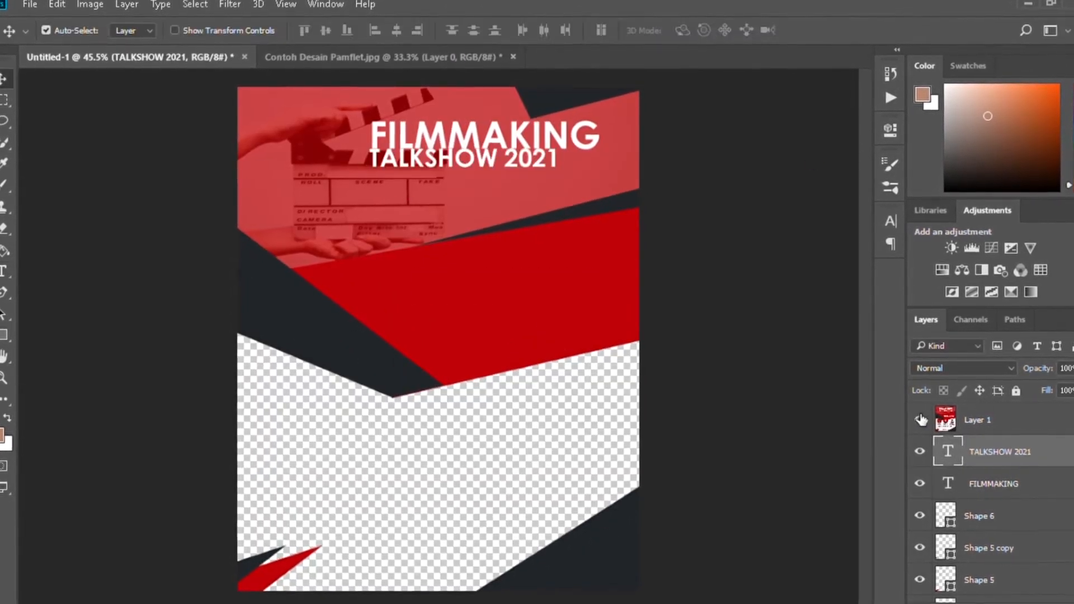
pyautogui.click(921, 420)
pyautogui.click(921, 419)
# Widen the letter spacing of TALKSHOW 2021 to match the width of FILMMAKING and lower it to sit just beneath
pyautogui.doubleClick(947, 451)
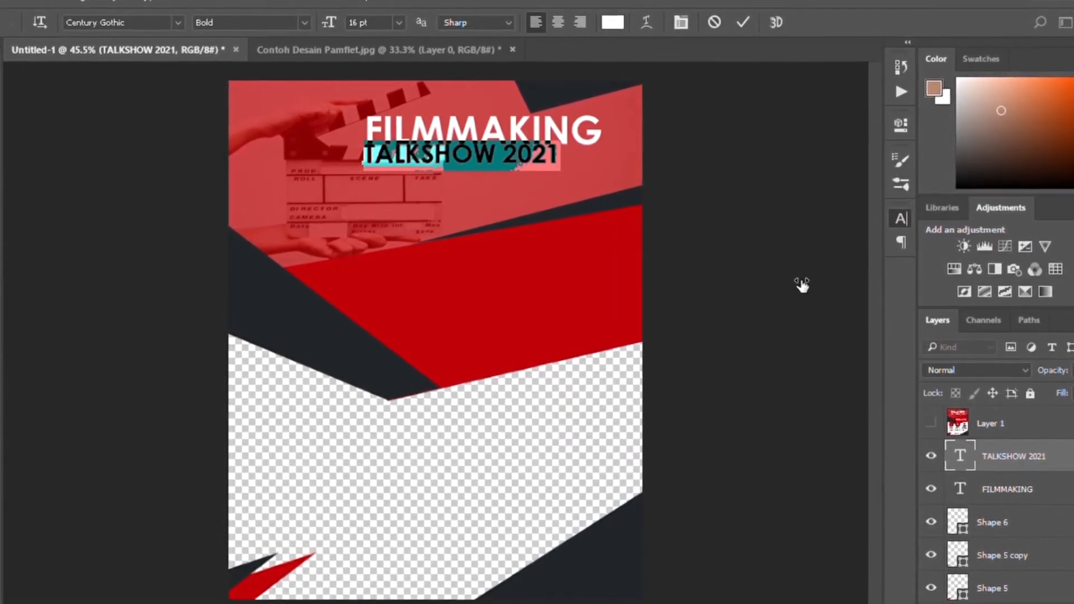
pyautogui.moveTo(802, 285); pyautogui.dragTo(808, 289)
pyautogui.click(742, 22)
pyautogui.press('v')
pyautogui.moveTo(436, 153); pyautogui.dragTo(439, 162)
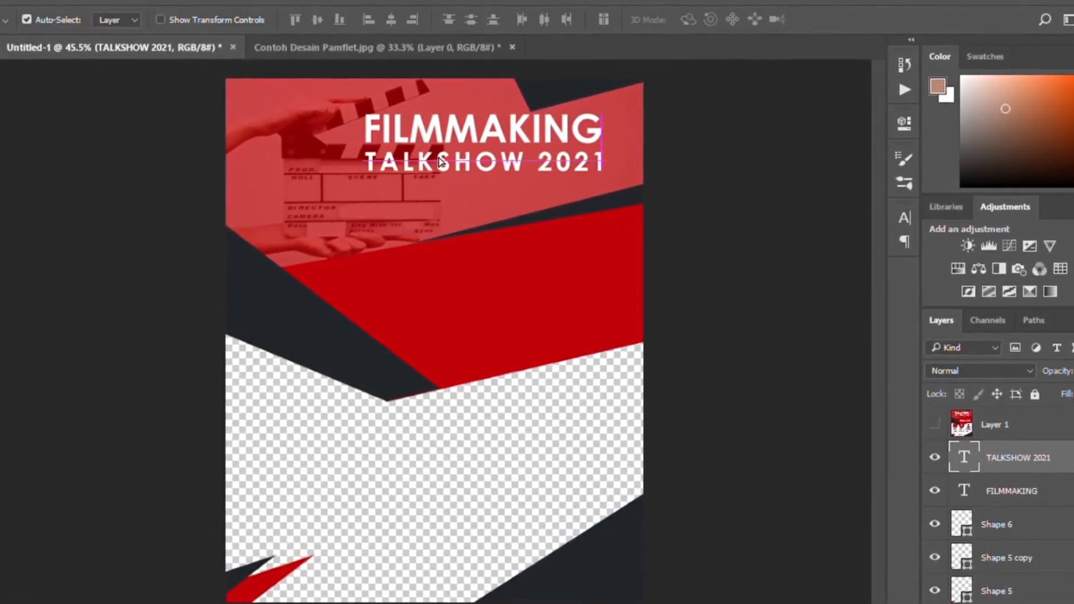
# Move both title lines together toward the center of the photo area and compare their placement with the reference flyer
pyautogui.click(629, 196)
pyautogui.scroll(5, 1018, 492)
pyautogui.click(1019, 459)
pyautogui.keyDown('ctrl'); pyautogui.click(1021, 492); pyautogui.keyUp('ctrl')
pyautogui.hotkey('ctrl', 't')
pyautogui.moveTo(550, 132); pyautogui.dragTo(510, 151)
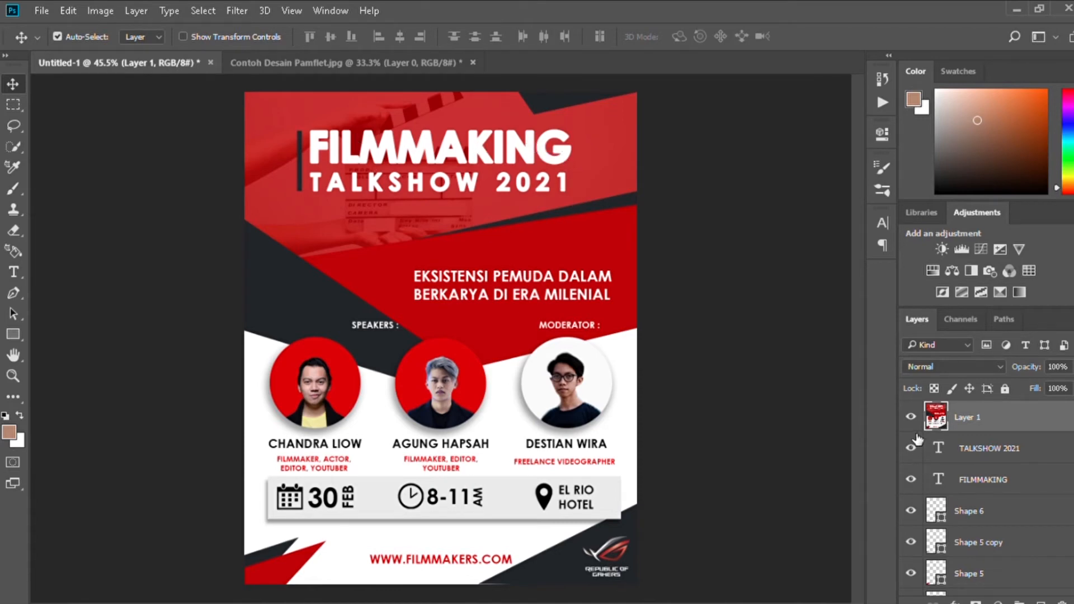
pyautogui.click(912, 414)
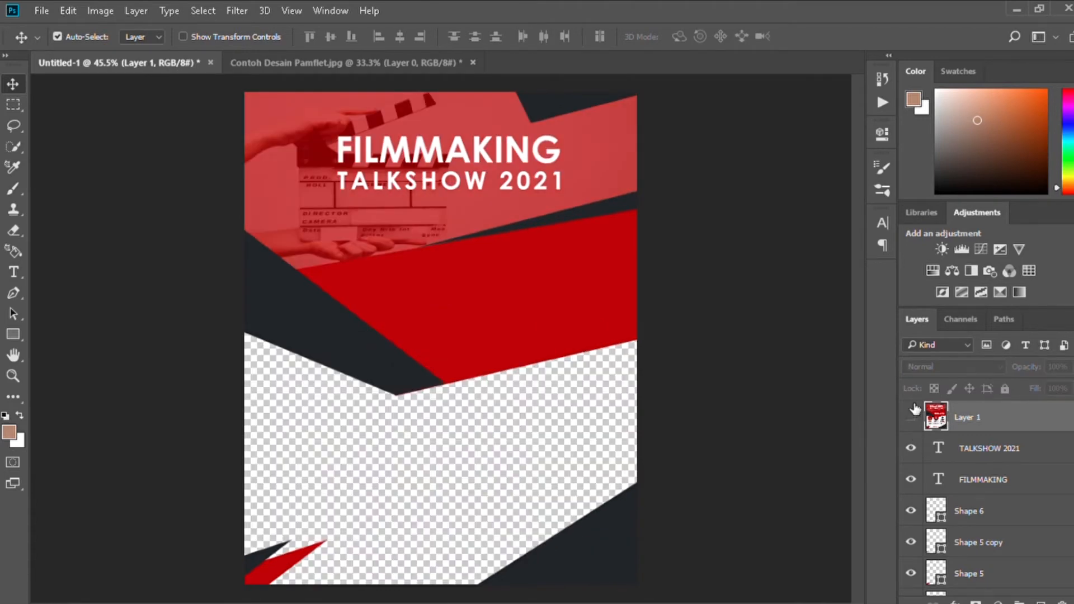
# Add a white 4 px outside stroke to the TALKSHOW 2021 text layer
pyautogui.click(983, 447)
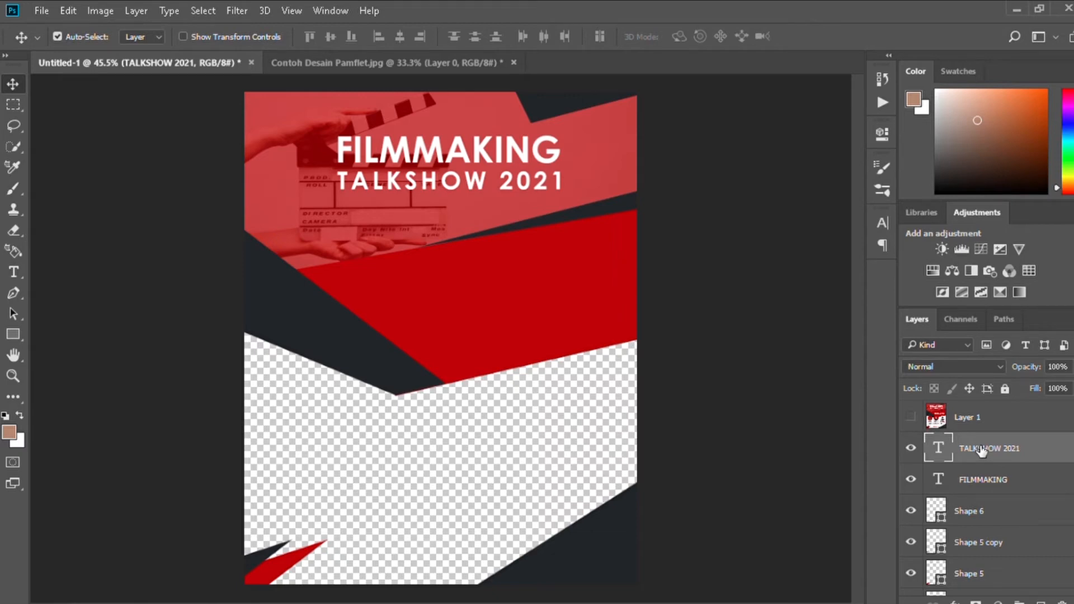
pyautogui.rightClick(971, 450)
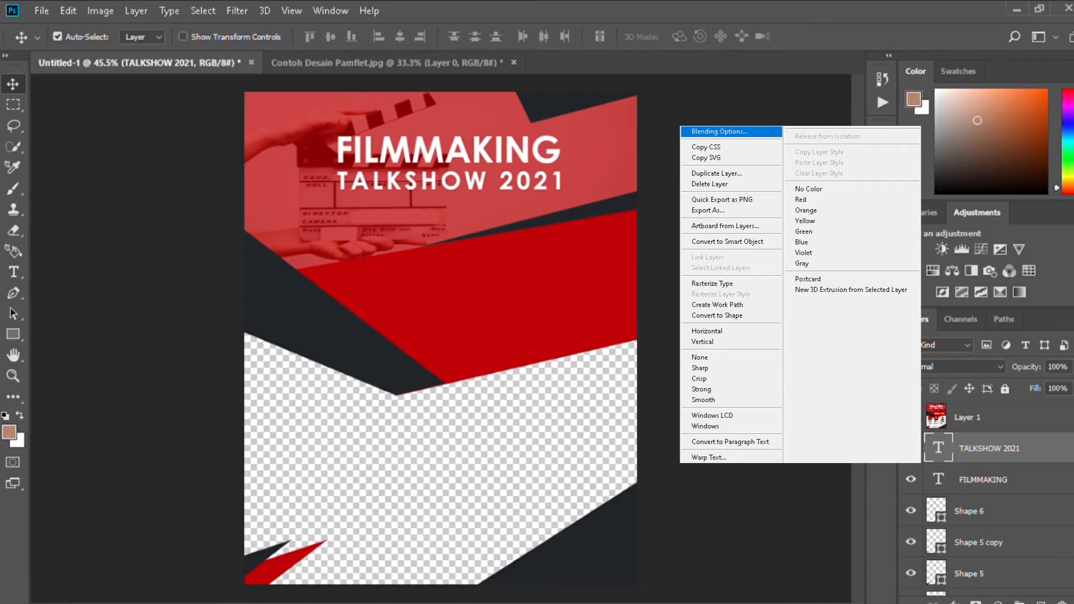
pyautogui.click(719, 131)
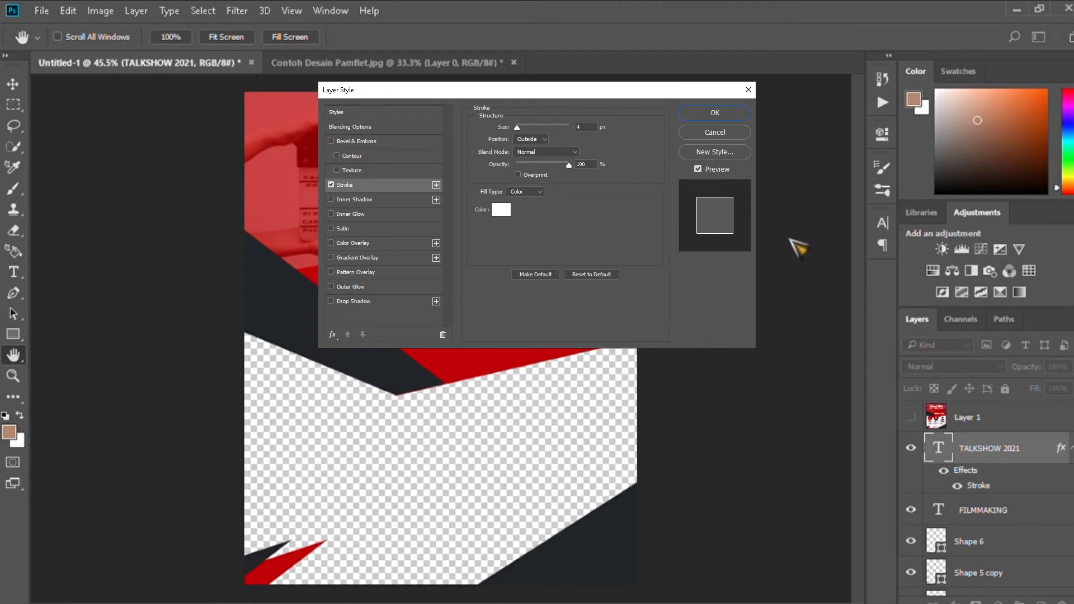
pyautogui.press('Return')
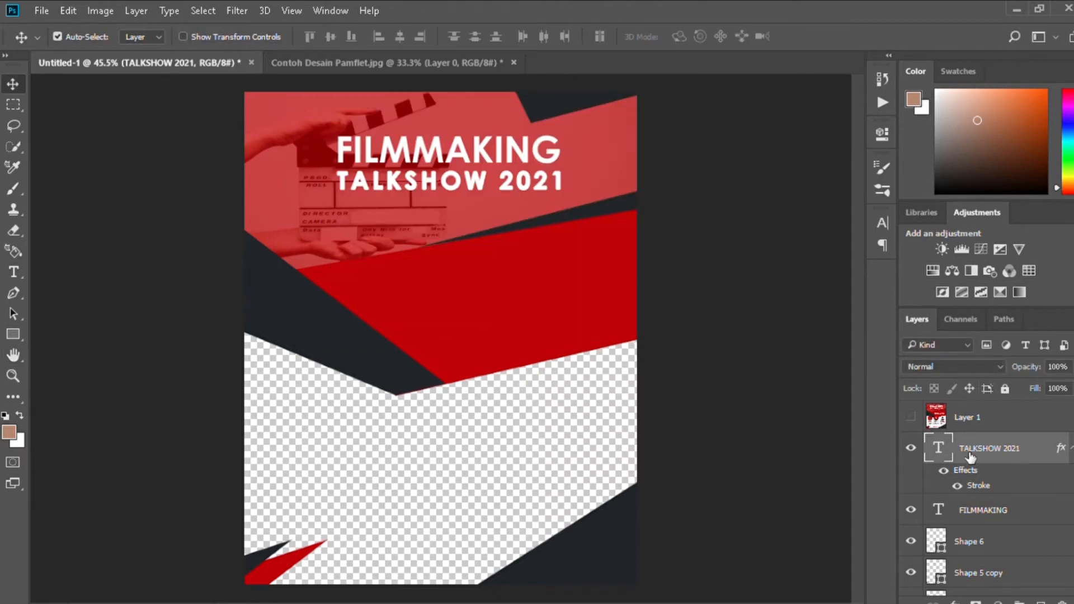
# Add a white 4 px outside stroke to the FILMMAKING text layer
pyautogui.click(1004, 507)
pyautogui.rightClick(1007, 512)
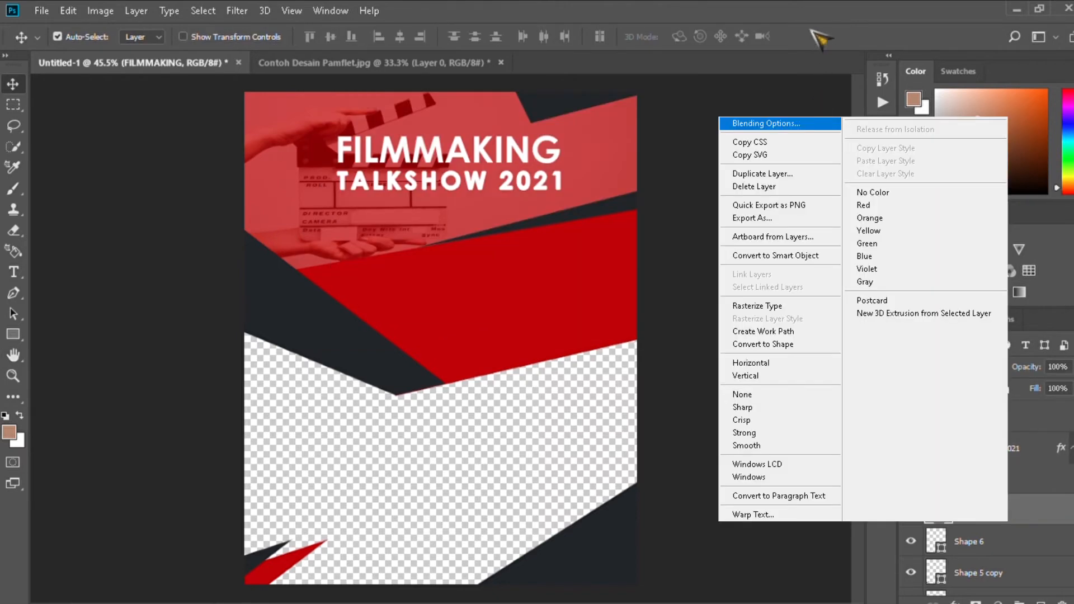
pyautogui.click(765, 123)
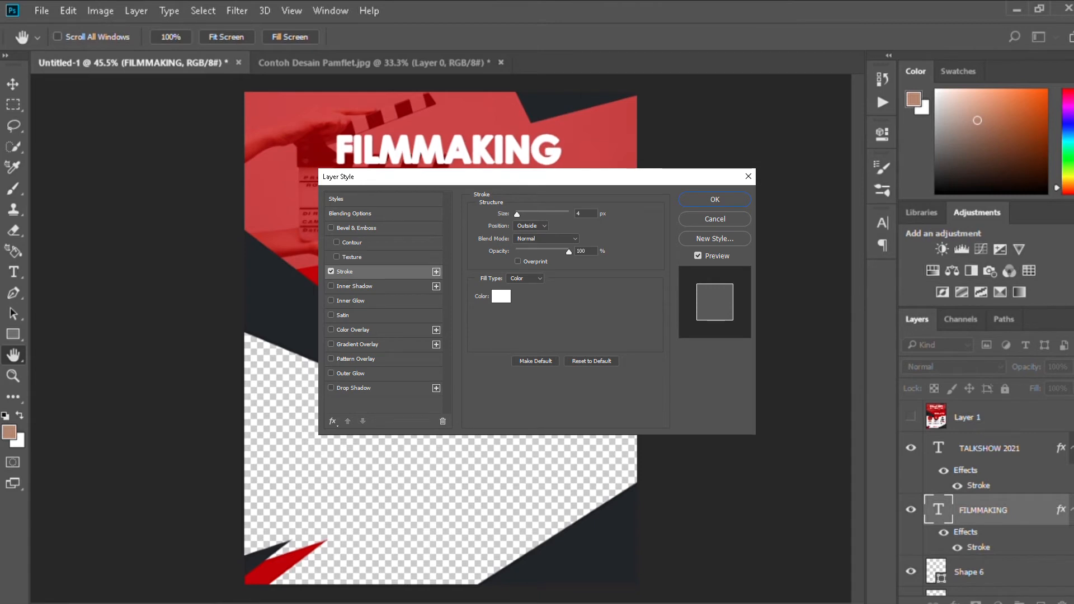
pyautogui.press('Return')
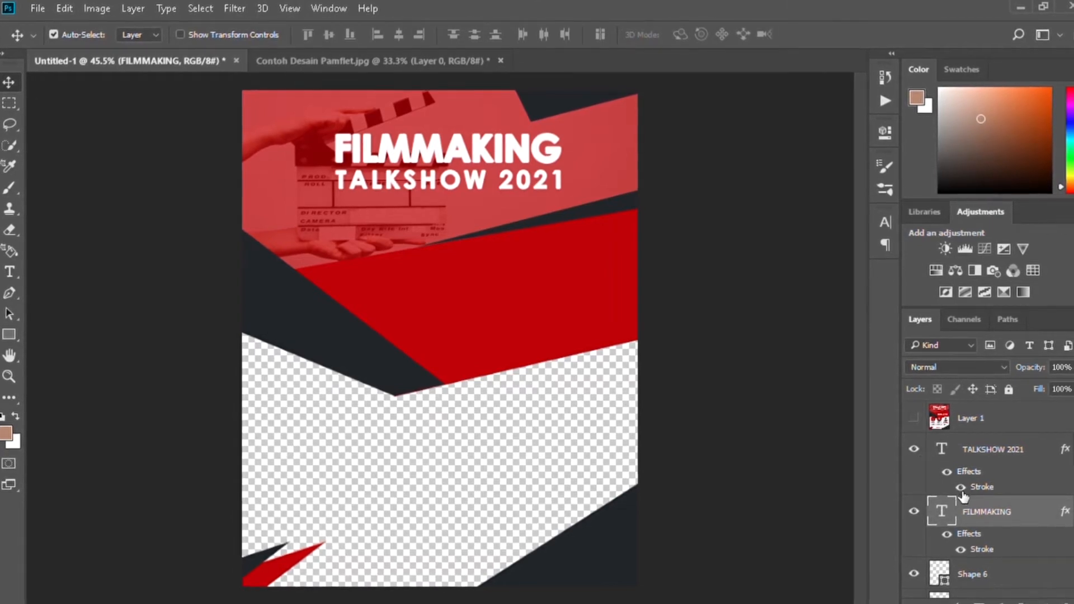
# Tighten the letter spacing of TALKSHOW 2021 slightly so its width matches FILMMAKING
pyautogui.click(976, 453)
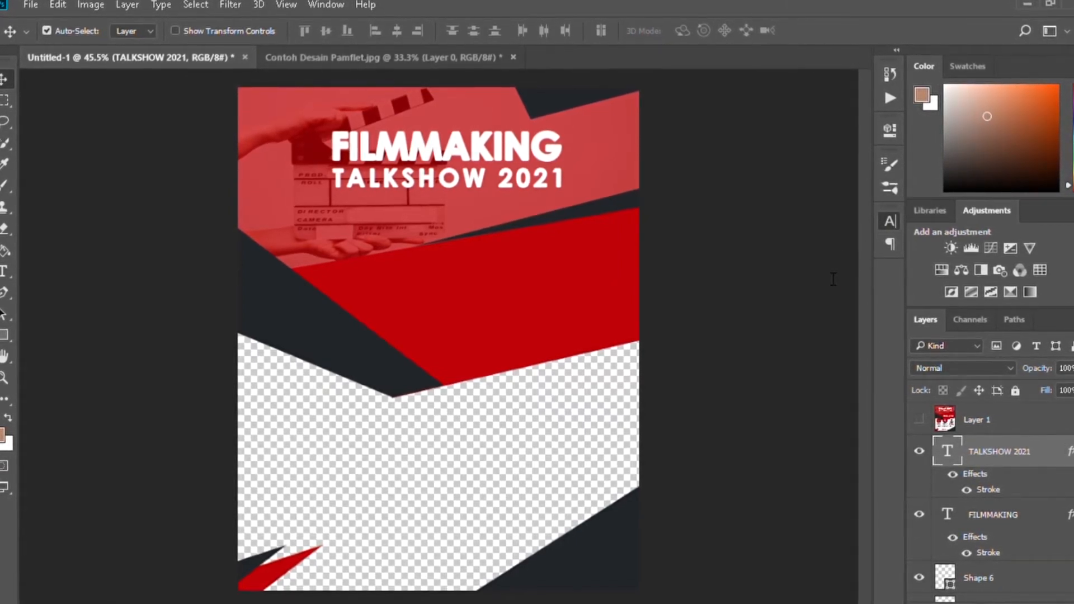
pyautogui.press('Return')
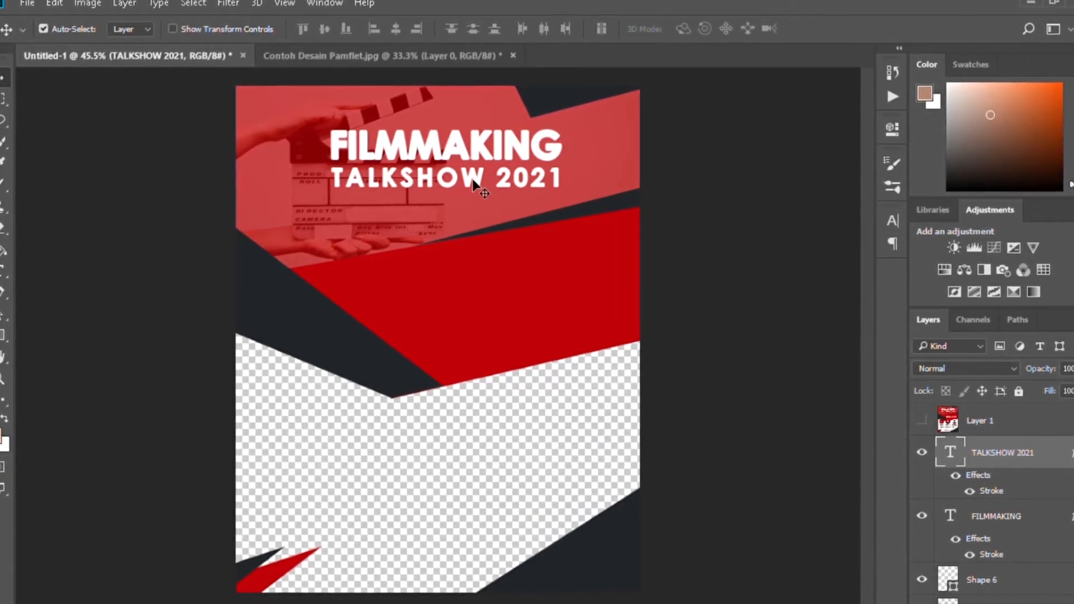
# Fine-tune the position of both title lines together to about X 563 px, Y 194 px
pyautogui.click(481, 143)
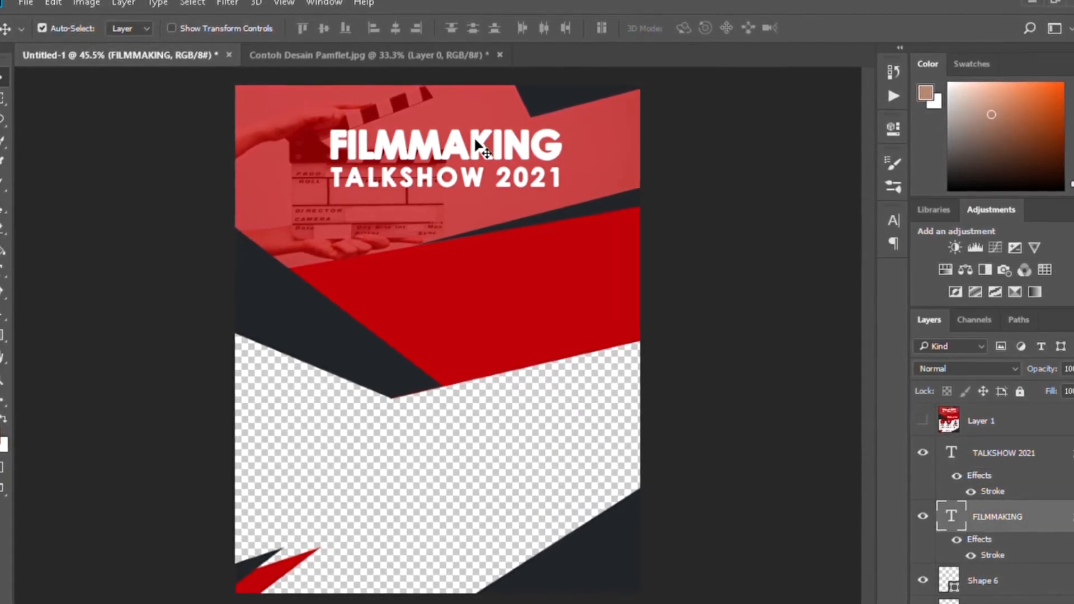
pyautogui.keyDown('ctrl'); pyautogui.click(471, 178); pyautogui.keyUp('ctrl')
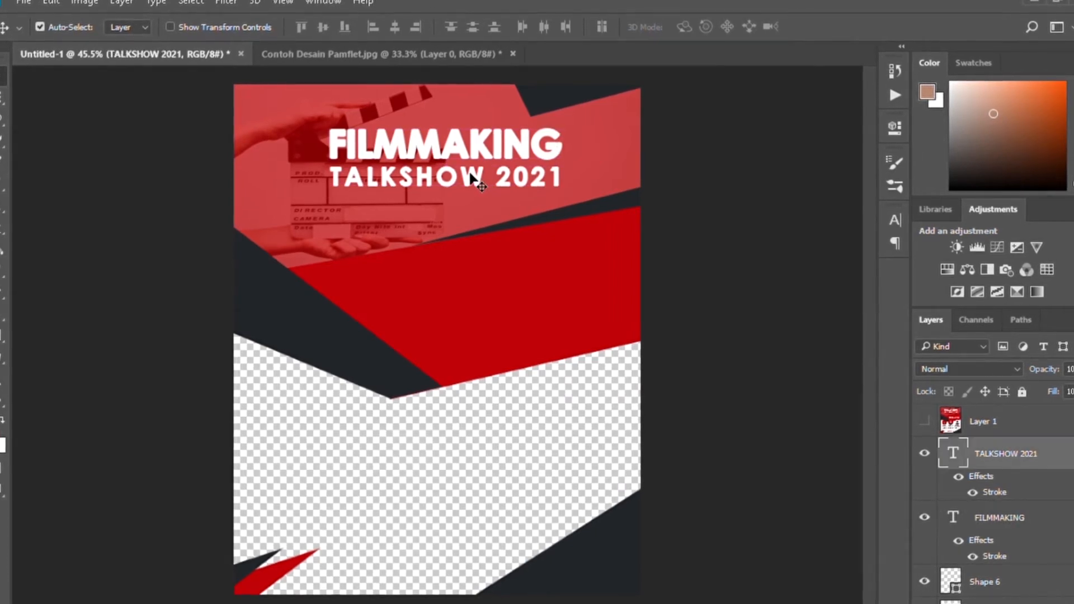
pyautogui.keyDown('shift'); pyautogui.click(473, 143); pyautogui.keyUp('shift')
pyautogui.hotkey('ctrl', 't')
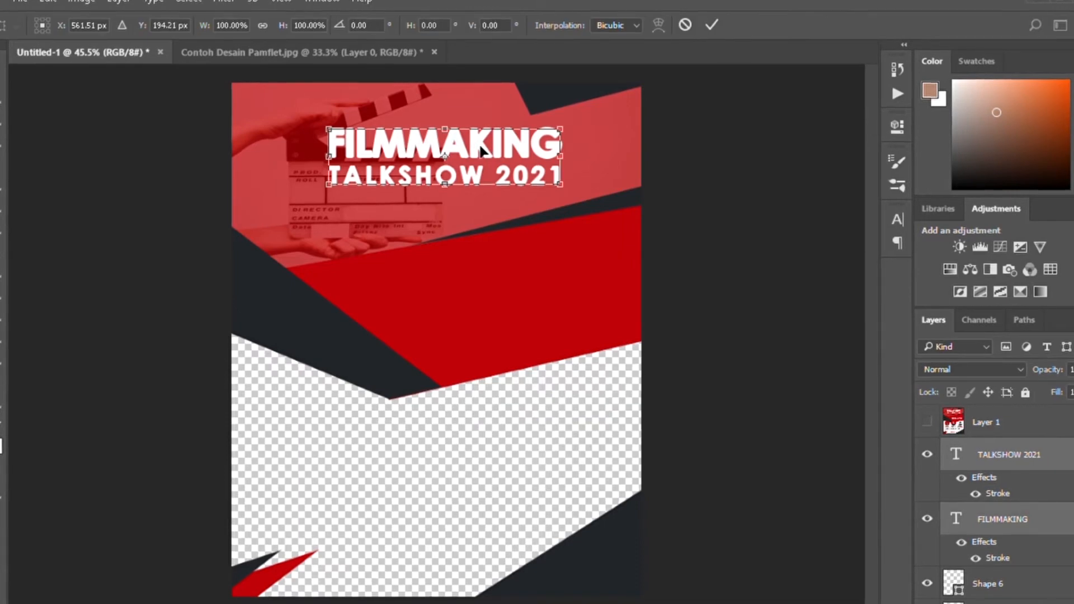
pyautogui.moveTo(480, 150); pyautogui.dragTo(480, 157)
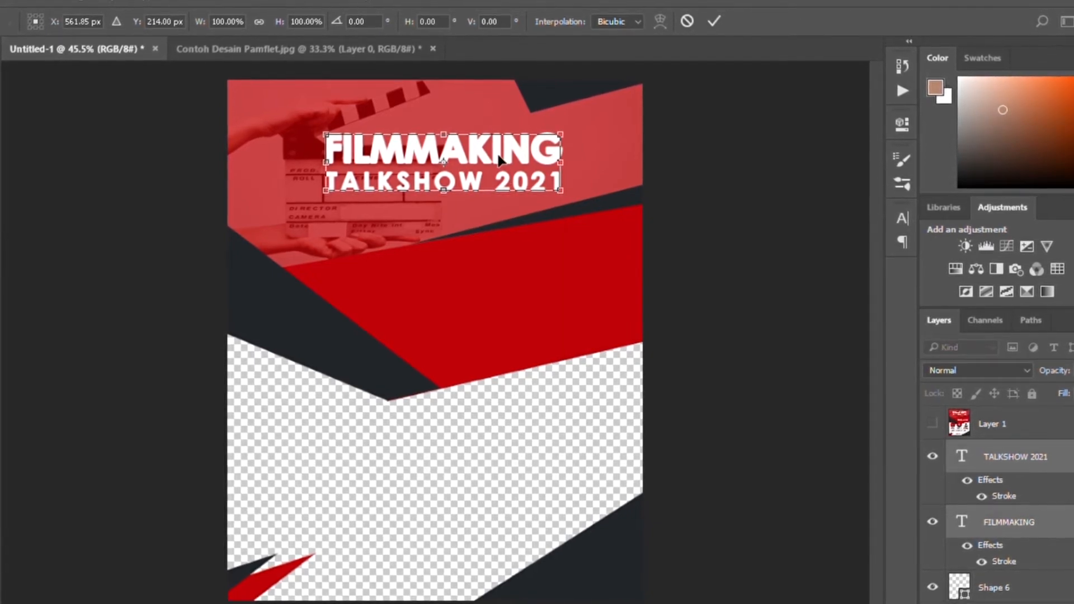
pyautogui.moveTo(498, 157); pyautogui.dragTo(497, 154)
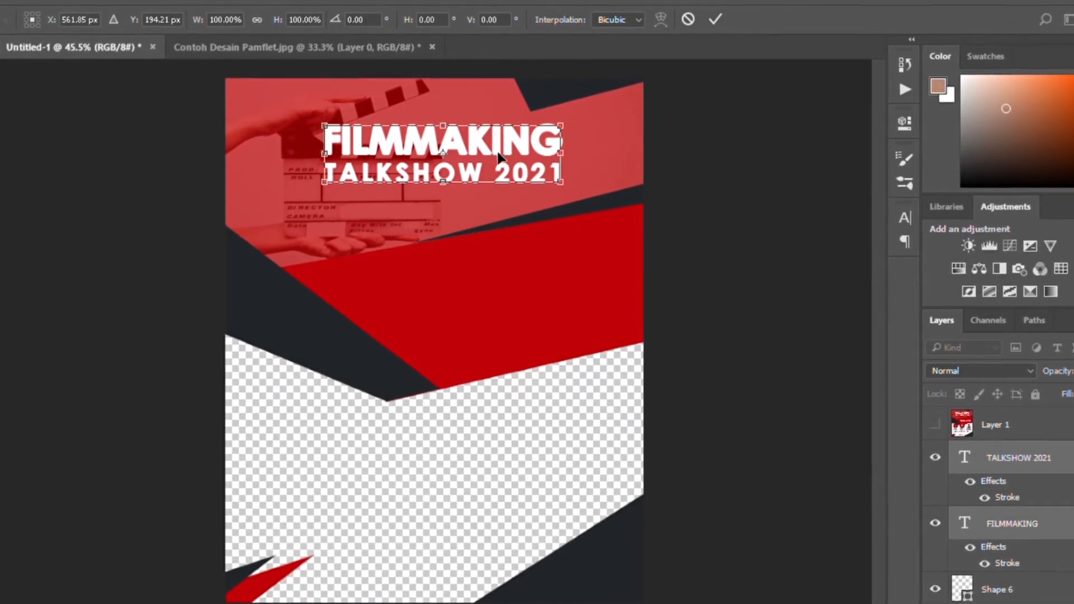
pyautogui.moveTo(499, 158); pyautogui.dragTo(499, 158)
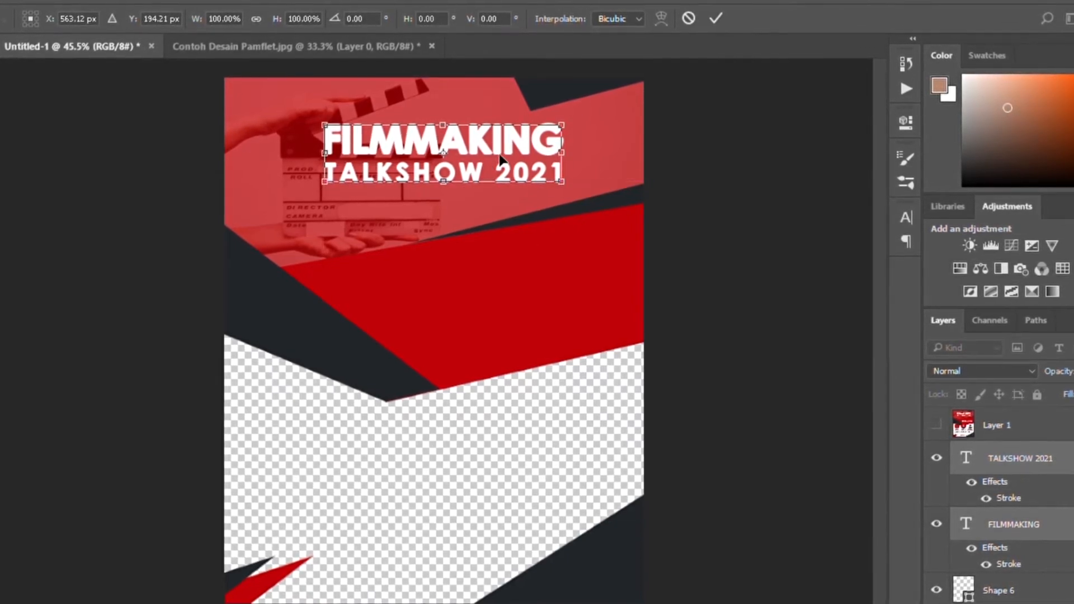
pyautogui.click(716, 18)
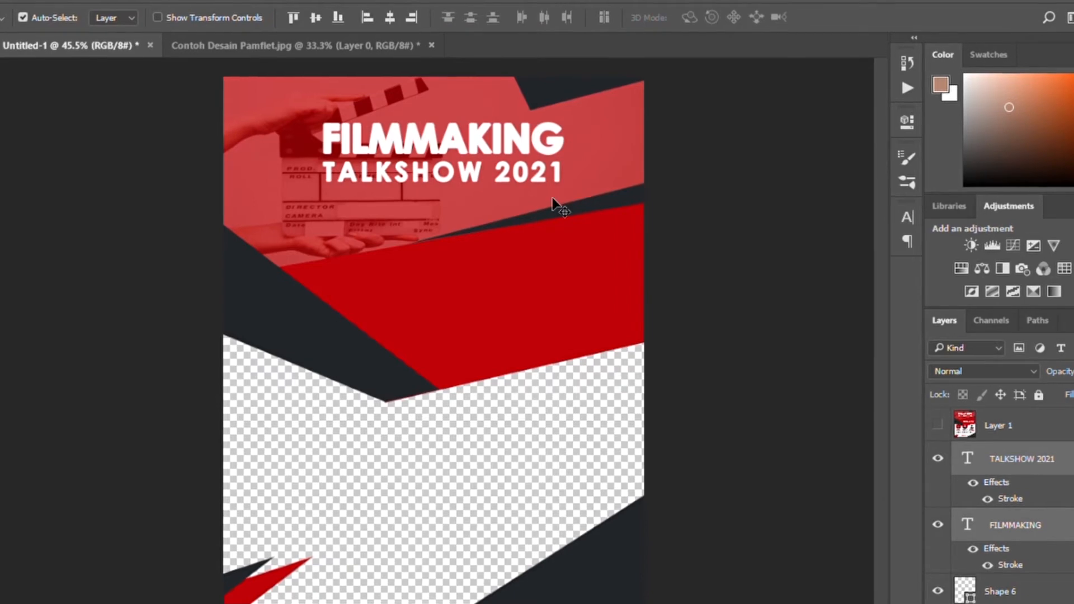
# Compare the title's size and placement with the reference flyer by showing and hiding its layer
pyautogui.click(394, 217)
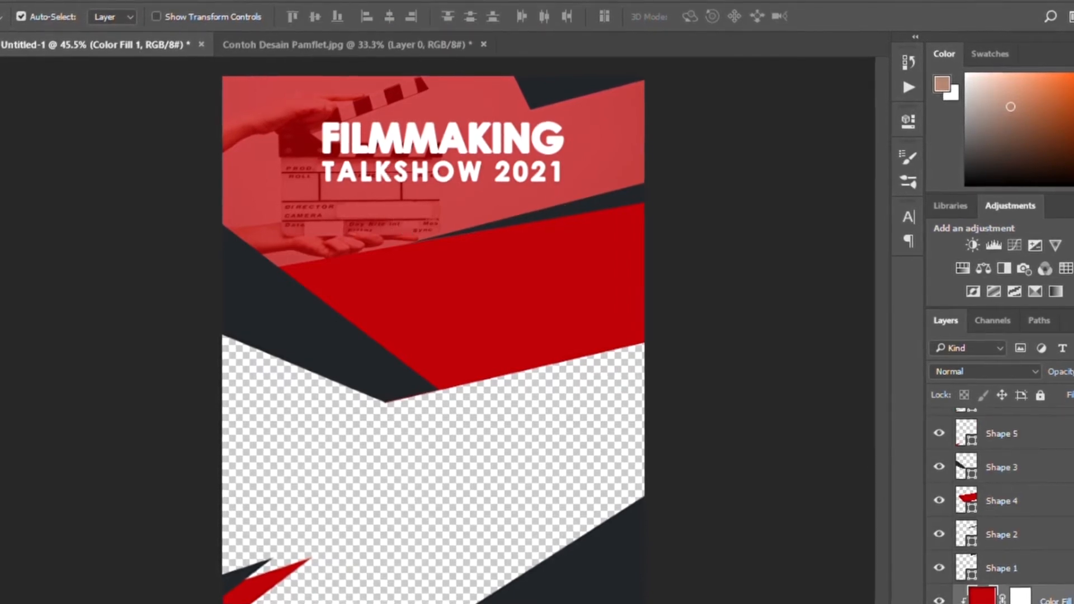
pyautogui.scroll(5, 963, 475)
pyautogui.click(990, 431)
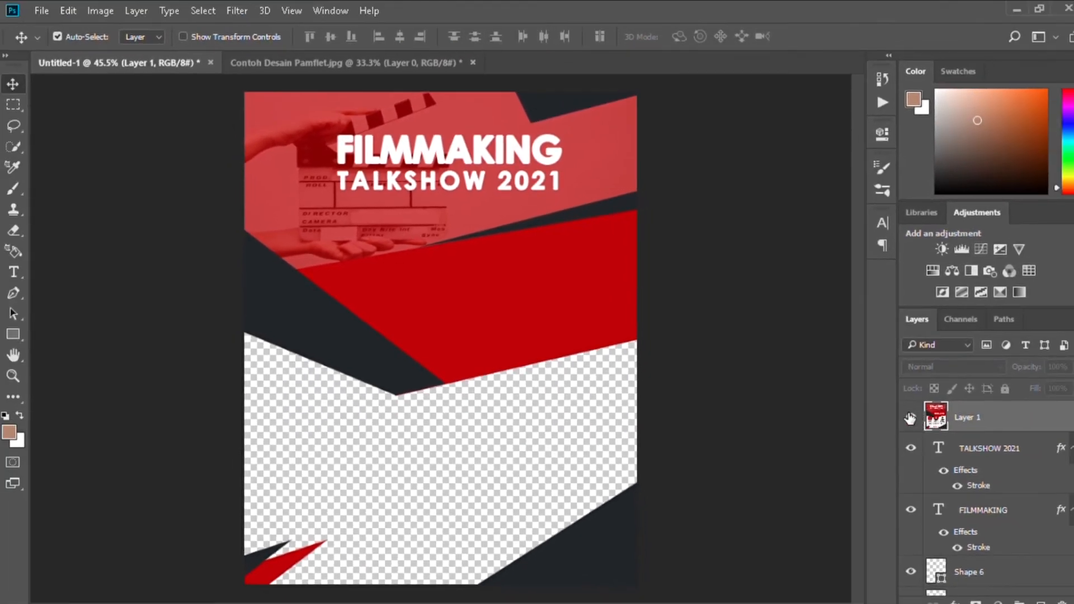
pyautogui.click(940, 425)
pyautogui.click(909, 419)
pyautogui.click(910, 419)
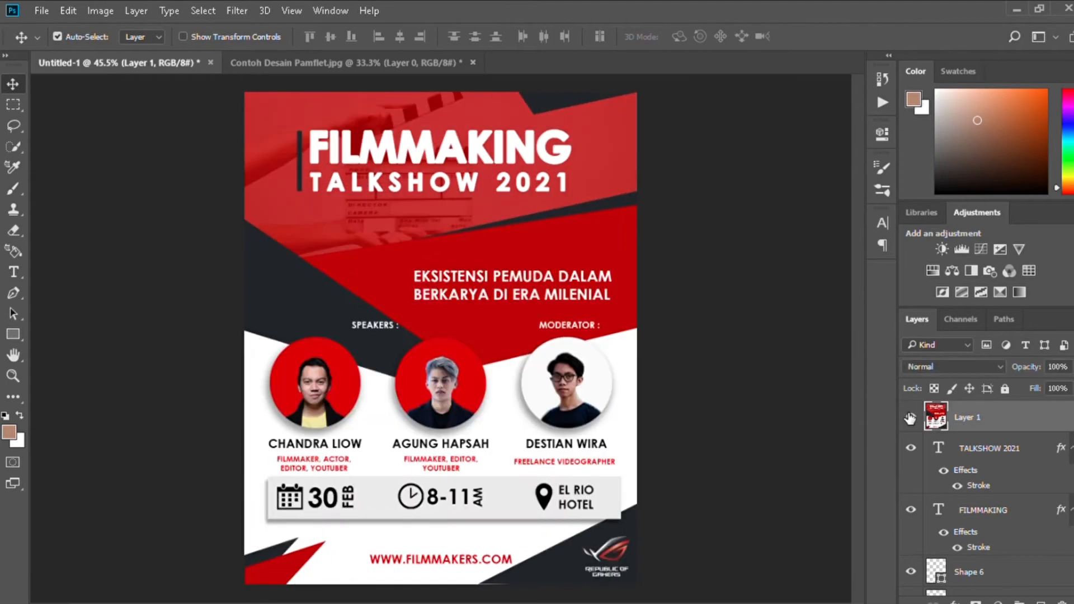
pyautogui.click(910, 418)
pyautogui.click(910, 418)
pyautogui.click(911, 417)
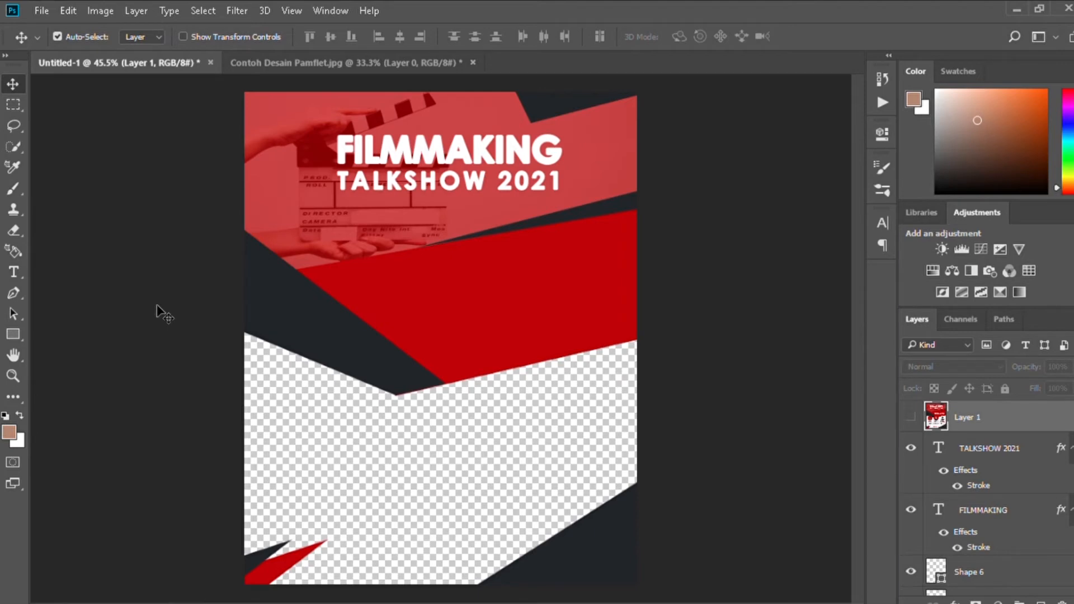
# Draw a thin dark vertical rectangle, about 7 x 155 px, just left of the two title lines
pyautogui.rightClick(15, 336)
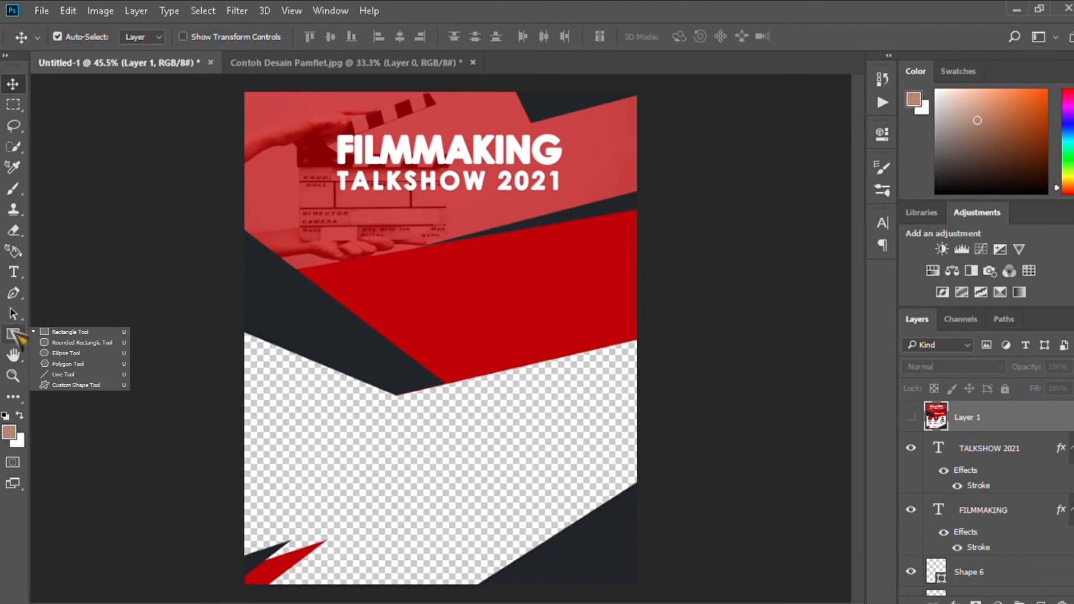
pyautogui.click(12, 333)
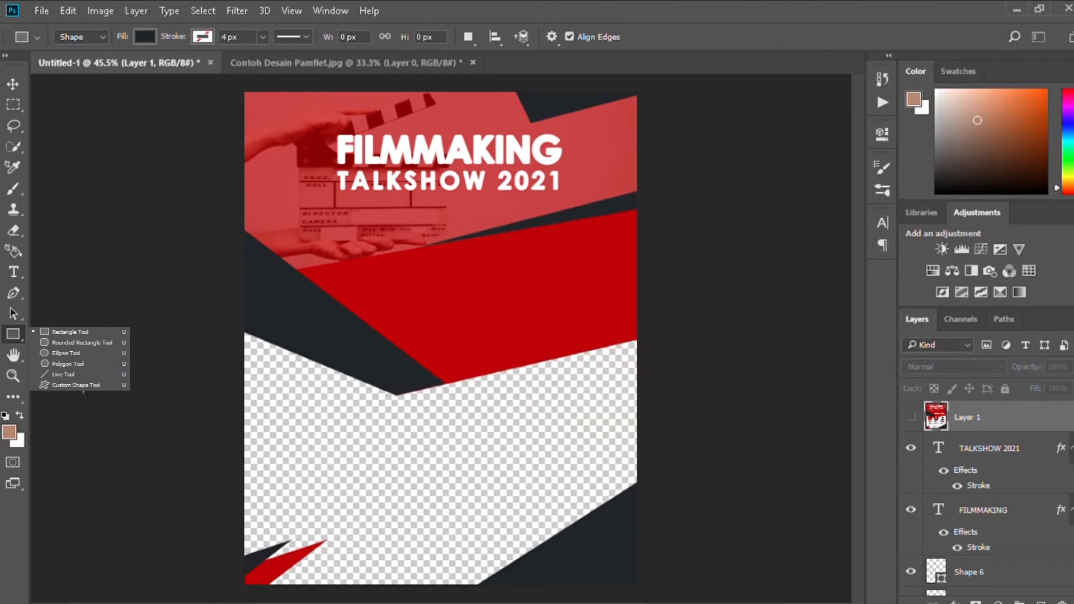
pyautogui.click(70, 332)
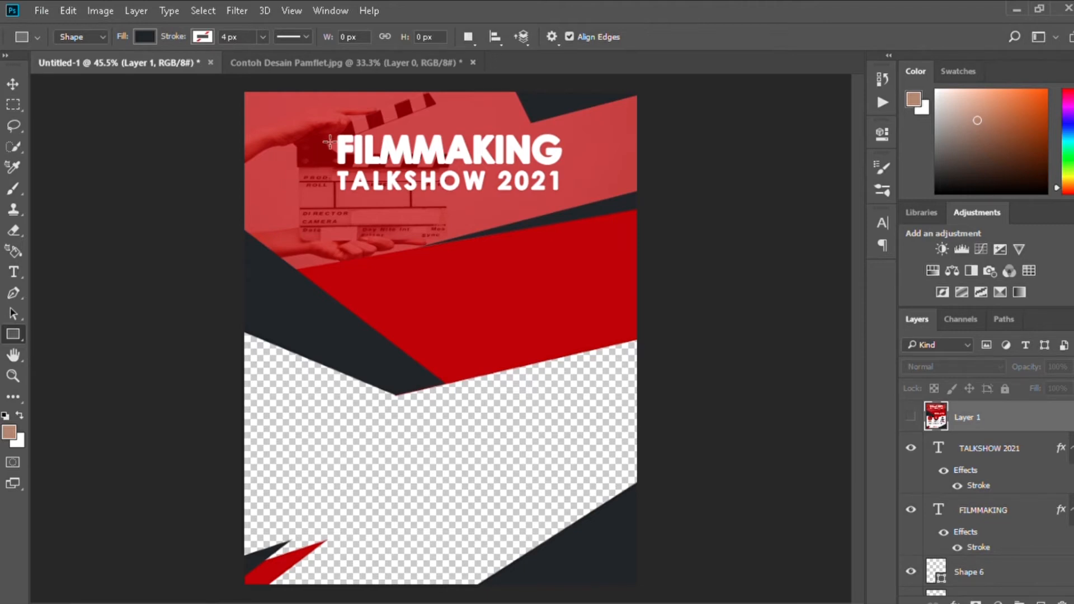
pyautogui.moveTo(328, 137); pyautogui.dragTo(328, 192)
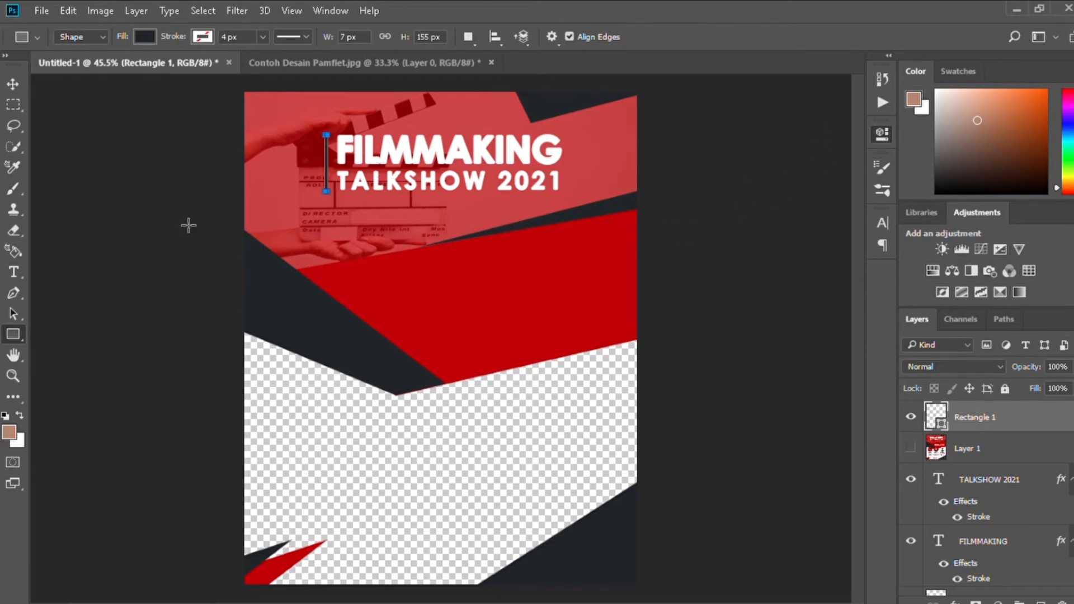
pyautogui.click(815, 260)
pyautogui.click(828, 129)
# Move the dark vertical bar slightly closer to the title text
pyautogui.press('v')
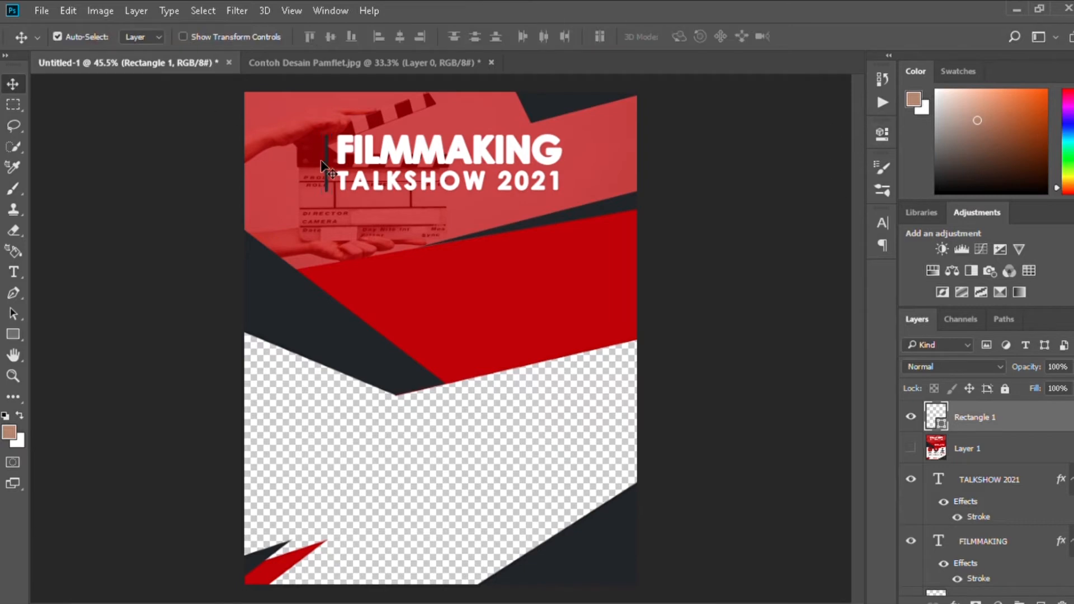
pyautogui.moveTo(321, 159); pyautogui.dragTo(325, 159)
pyautogui.click(348, 215)
pyautogui.click(330, 178)
pyautogui.click(338, 192)
# Place the vertical bar's layer directly below the reference flyer layer and compare the title area with the reference
pyautogui.scroll(5, 975, 465)
pyautogui.click(910, 449)
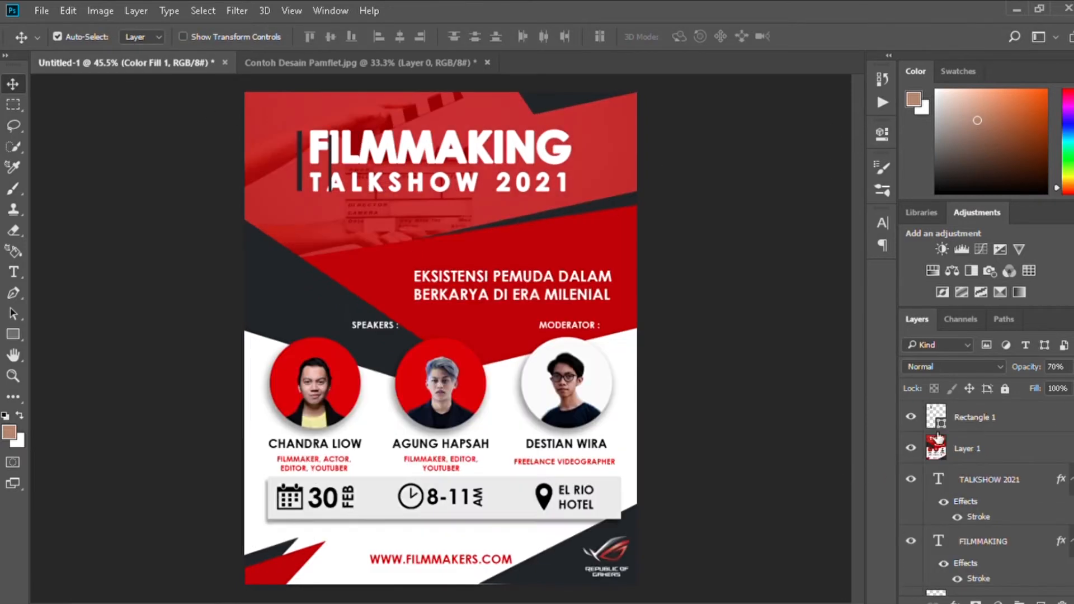
pyautogui.click(910, 449)
pyautogui.moveTo(980, 416); pyautogui.dragTo(985, 467)
pyautogui.click(911, 415)
pyautogui.click(912, 415)
pyautogui.click(911, 415)
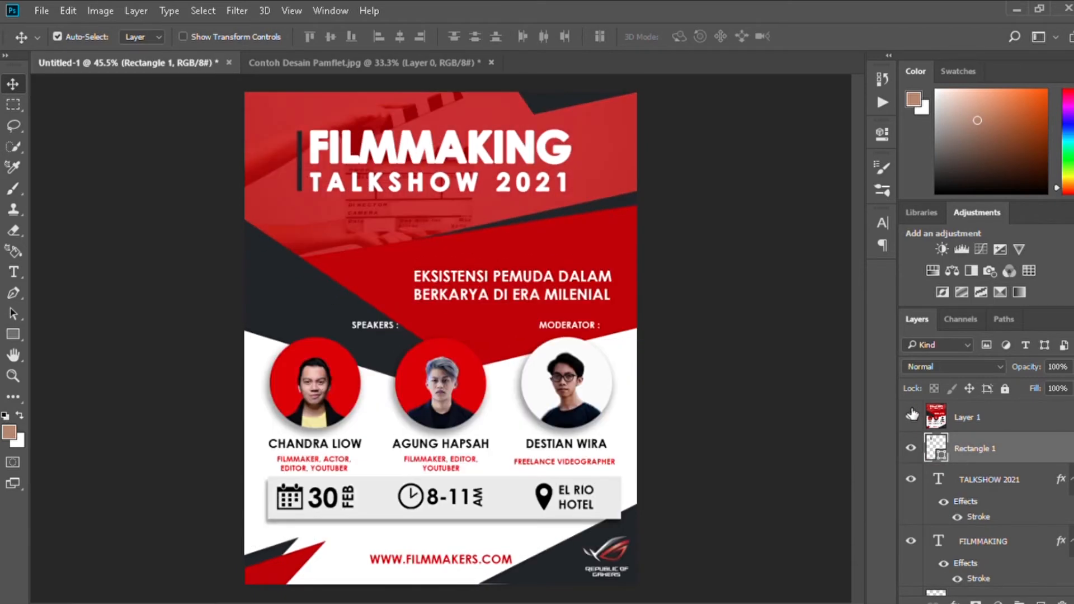
pyautogui.click(911, 415)
pyautogui.click(912, 415)
pyautogui.click(996, 482)
pyautogui.click(970, 535)
pyautogui.click(972, 480)
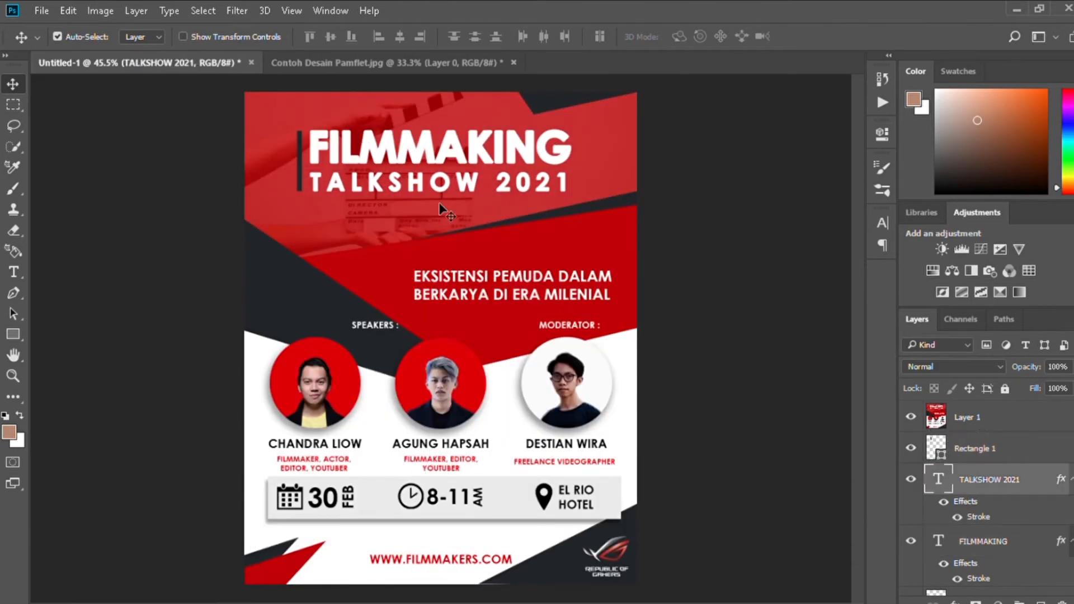
pyautogui.click(440, 204)
pyautogui.click(911, 416)
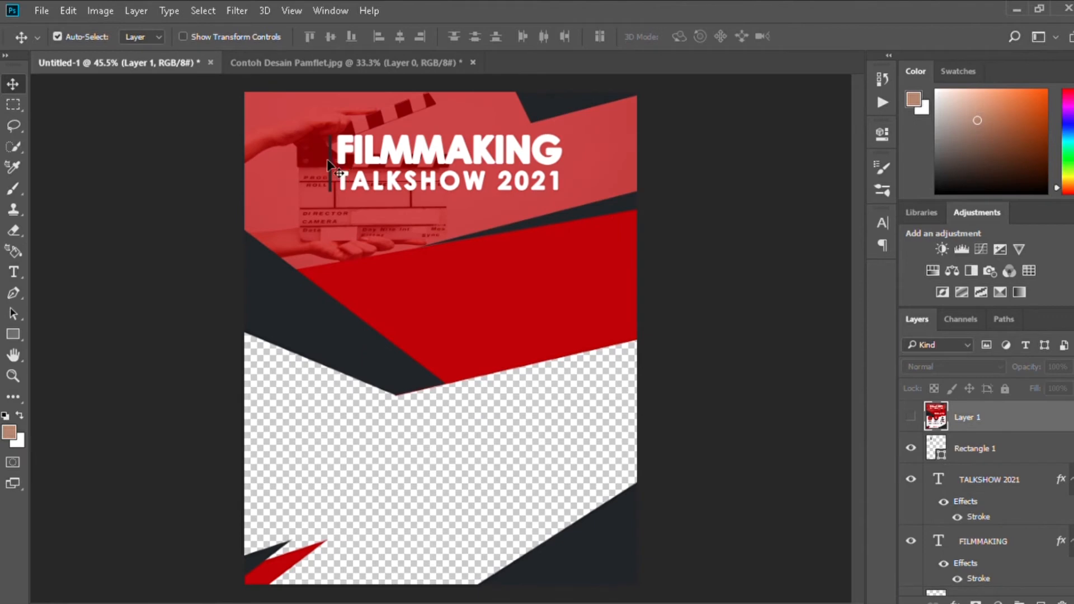
# Enlarge the vertical bar and both title lines together toward the lower left and check them against the reference flyer
pyautogui.click(327, 166)
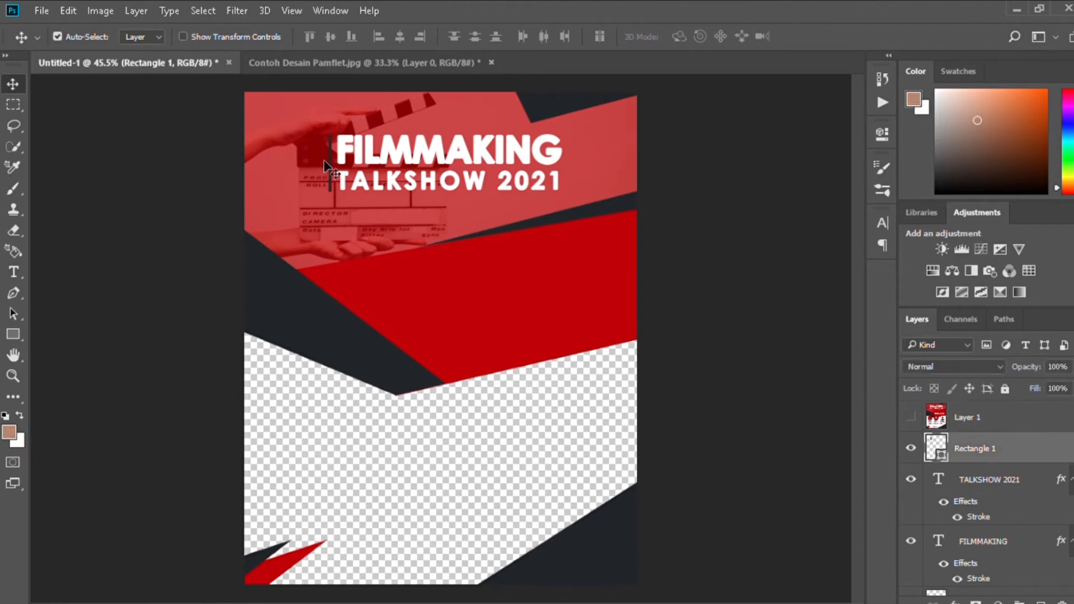
pyautogui.click(369, 160)
pyautogui.keyDown('shift'); pyautogui.click(334, 184); pyautogui.keyUp('shift')
pyautogui.hotkey('ctrl', 't')
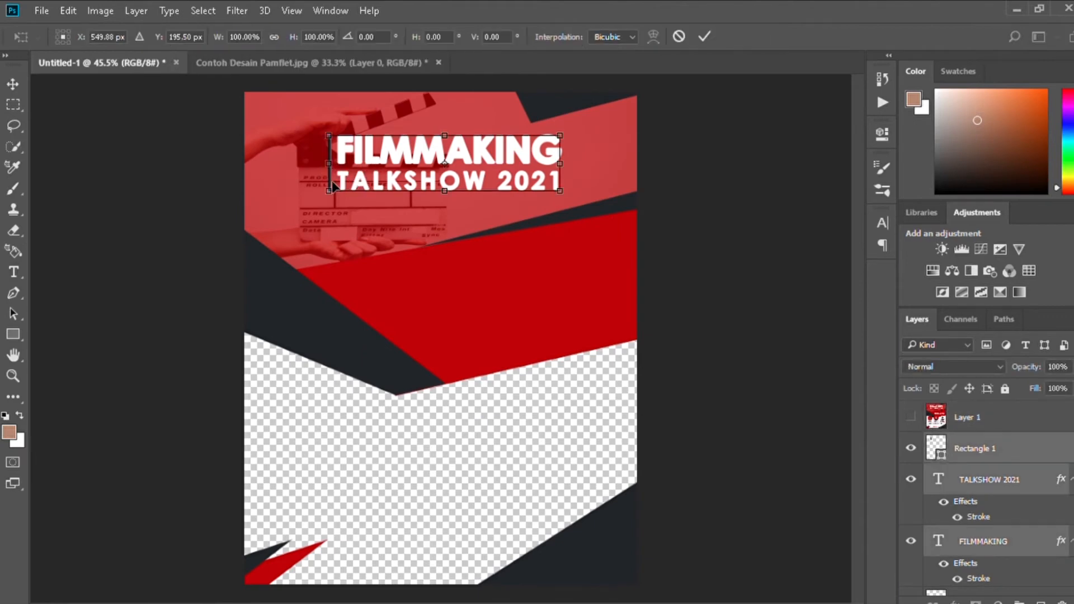
pyautogui.moveTo(329, 190); pyautogui.dragTo(294, 216)
pyautogui.click(704, 37)
pyautogui.click(997, 423)
pyautogui.click(908, 417)
pyautogui.click(908, 417)
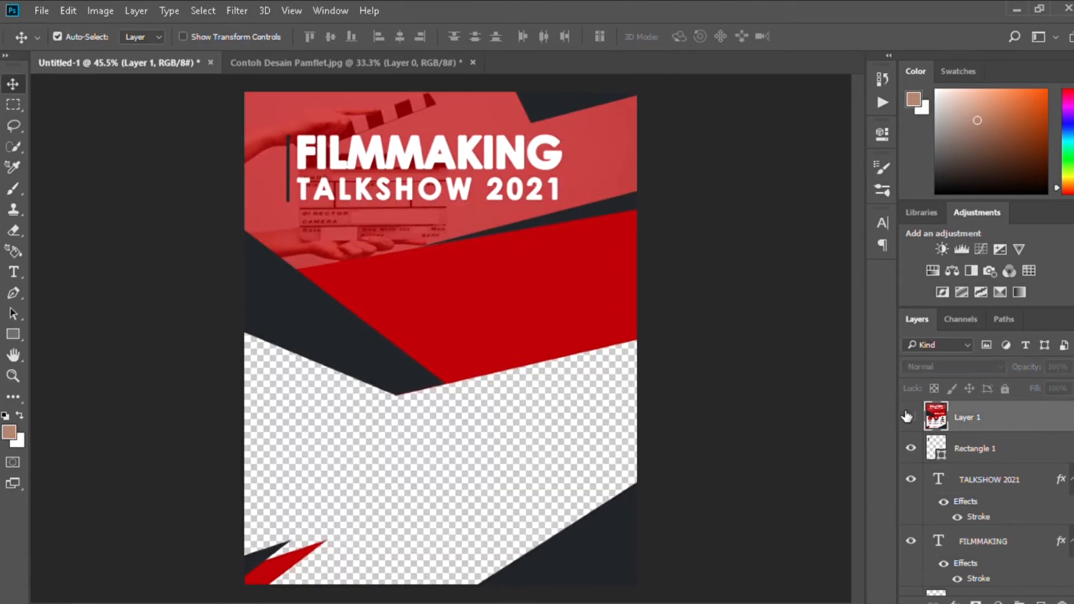
# Widen the vertical bar beside the title to about 205% of its width
pyautogui.click(965, 451)
pyautogui.hotkey('ctrl', 't')
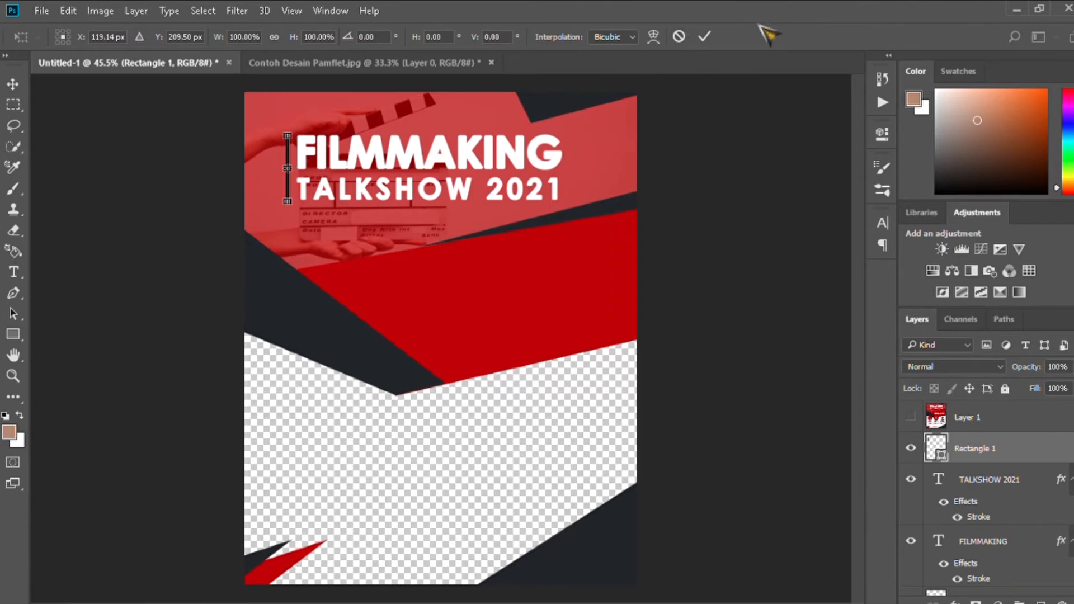
pyautogui.click(706, 37)
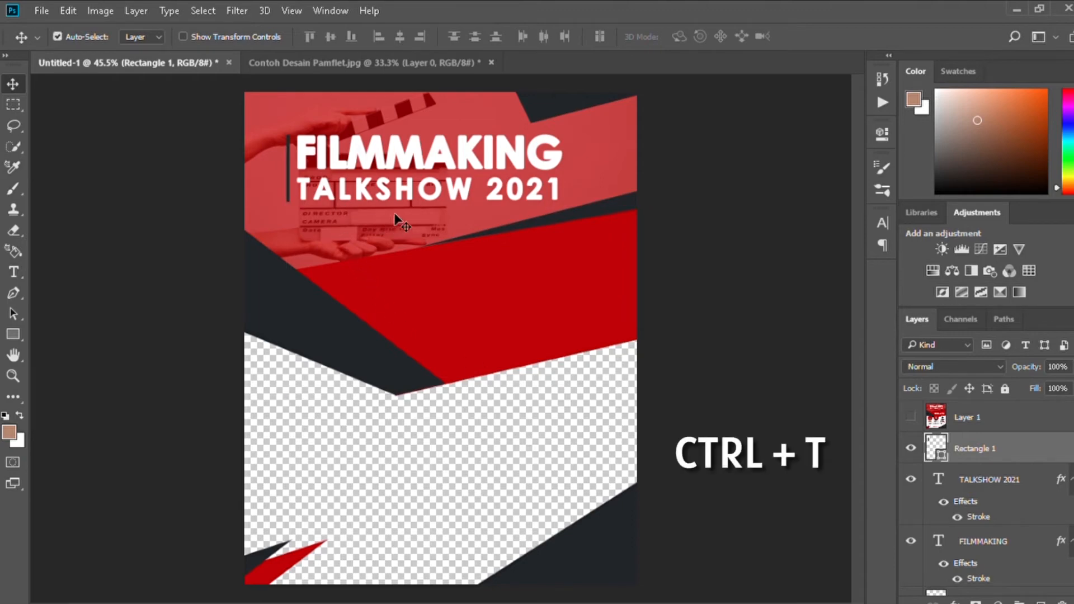
pyautogui.hotkey('ctrl', 't')
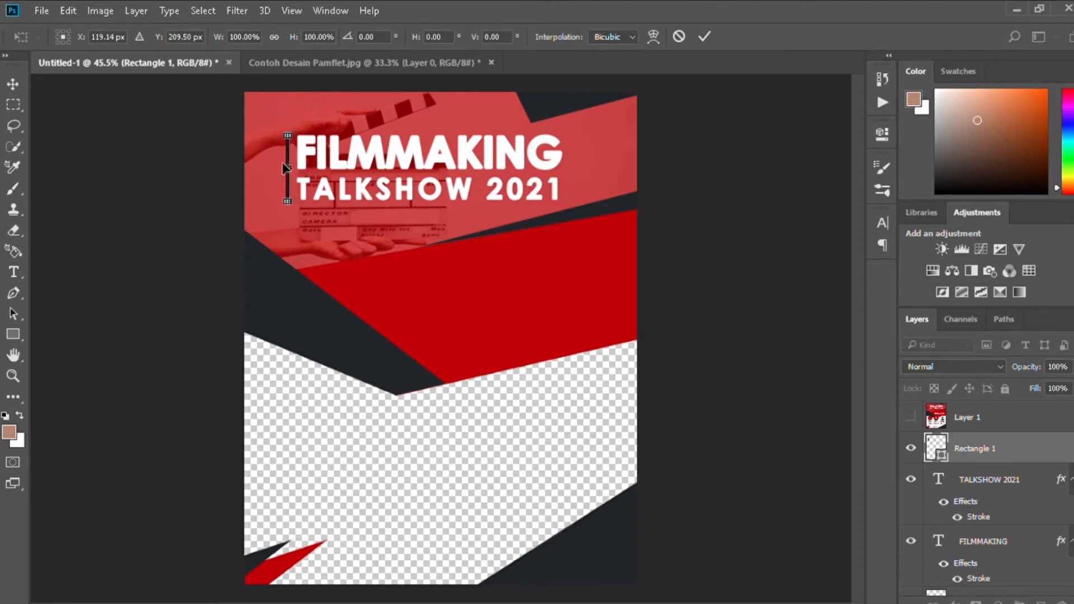
pyautogui.scroll(5, 285, 168)
pyautogui.moveTo(291, 171); pyautogui.dragTo(294, 170)
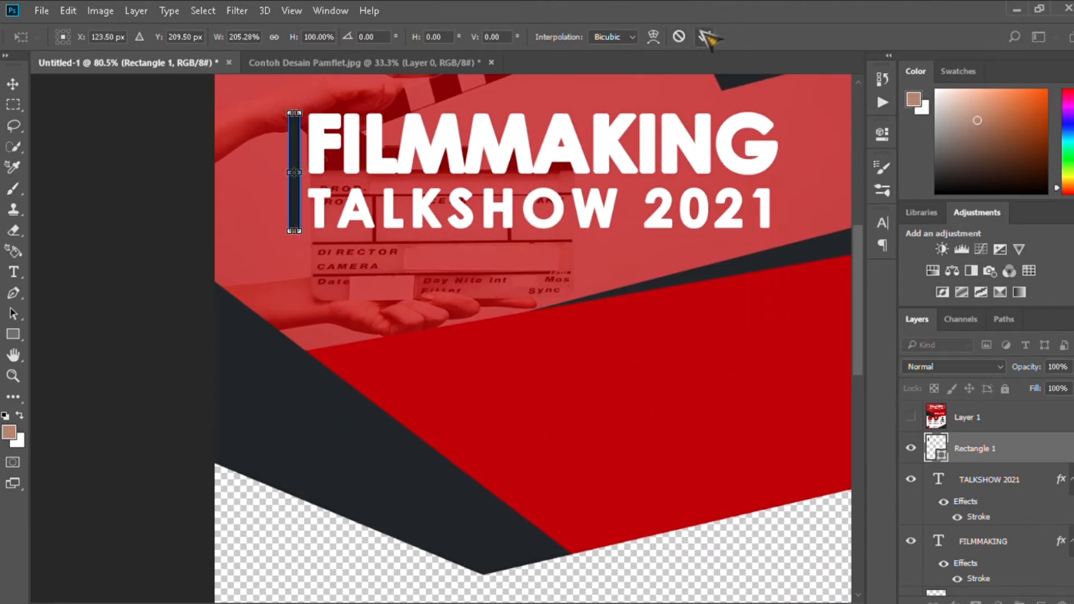
pyautogui.click(706, 37)
pyautogui.hotkey('ctrl', '0')
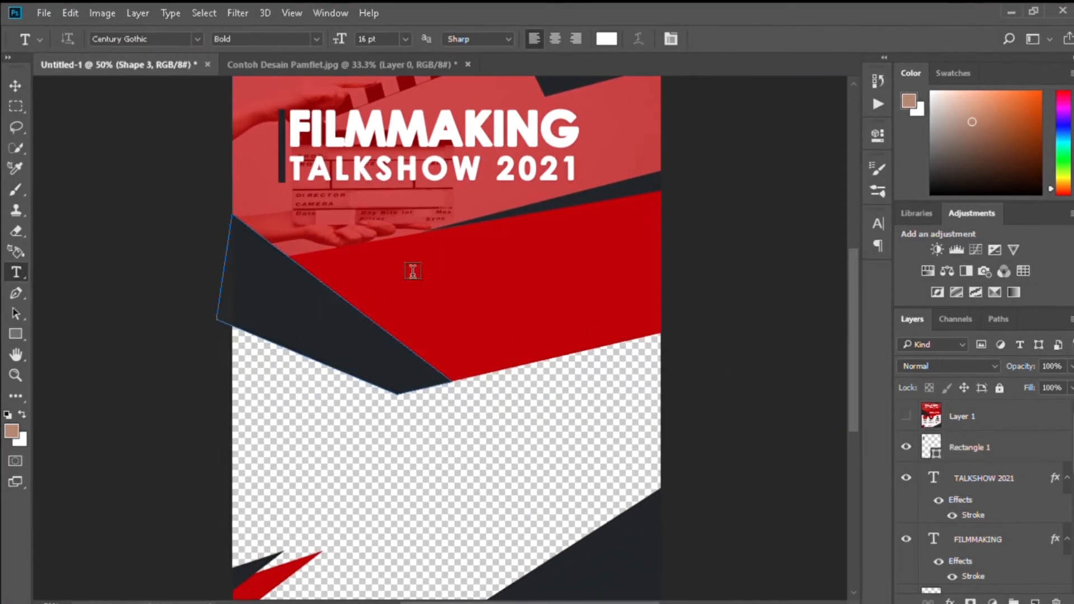
# Add the white tagline text EKSISTENSI PEMUDA DALAM BERKARYA DI ERA MILENIAL on the red shape and set it to 10 pt
pyautogui.click(407, 268)
pyautogui.write('EKSISTENSI PEMU')
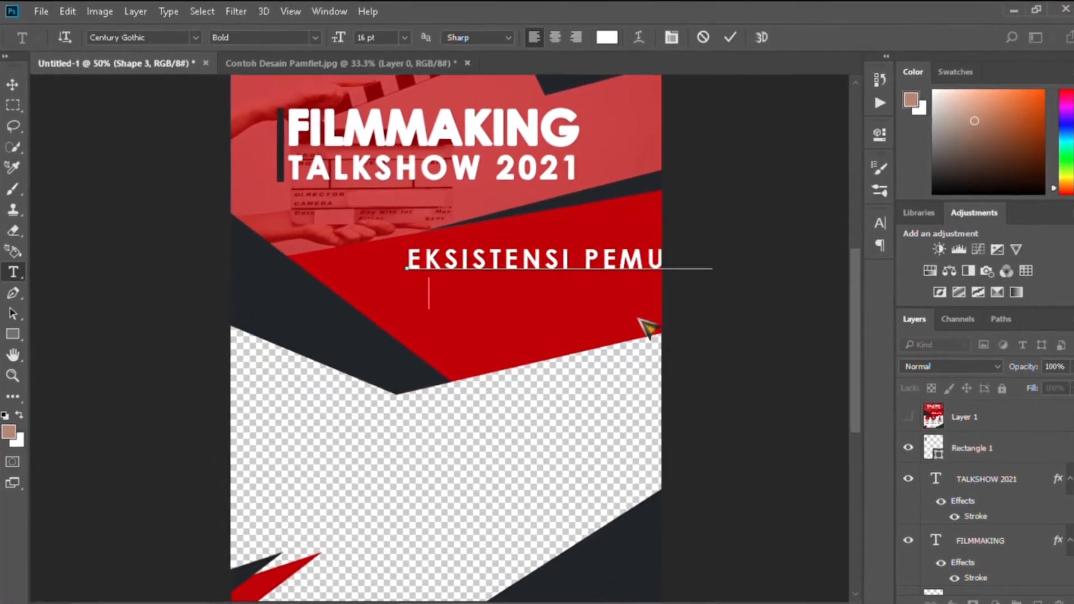
pyautogui.write('DALAM BERKARYA DI ERA MILENIAL')
pyautogui.hotkey('ctrl', 'a')
pyautogui.click(404, 37)
pyautogui.click(404, 125)
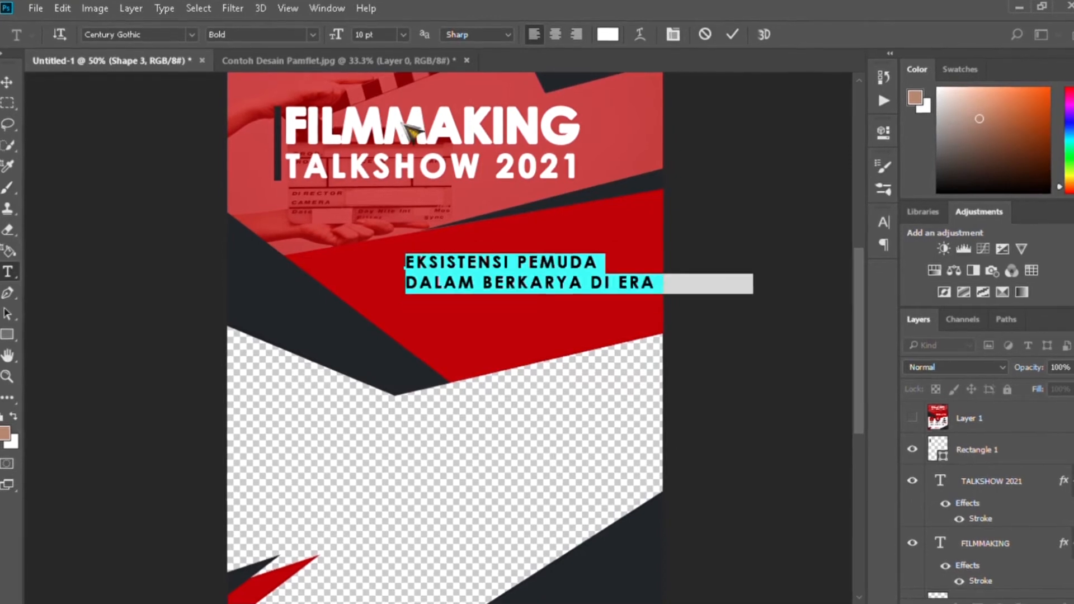
# Rebreak the tagline so the second line starts with BERKARYA, and set its font size to 9 pt
pyautogui.click(407, 282)
pyautogui.press('BackSpace')
pyautogui.press('Right')
pyautogui.press('Right')
pyautogui.press('Right')
pyautogui.press('Right')
pyautogui.press('Right')
pyautogui.press('Right')
pyautogui.press('Return')
pyautogui.hotkey('ctrl', 'a')
pyautogui.click(404, 34)
pyautogui.click(387, 105)
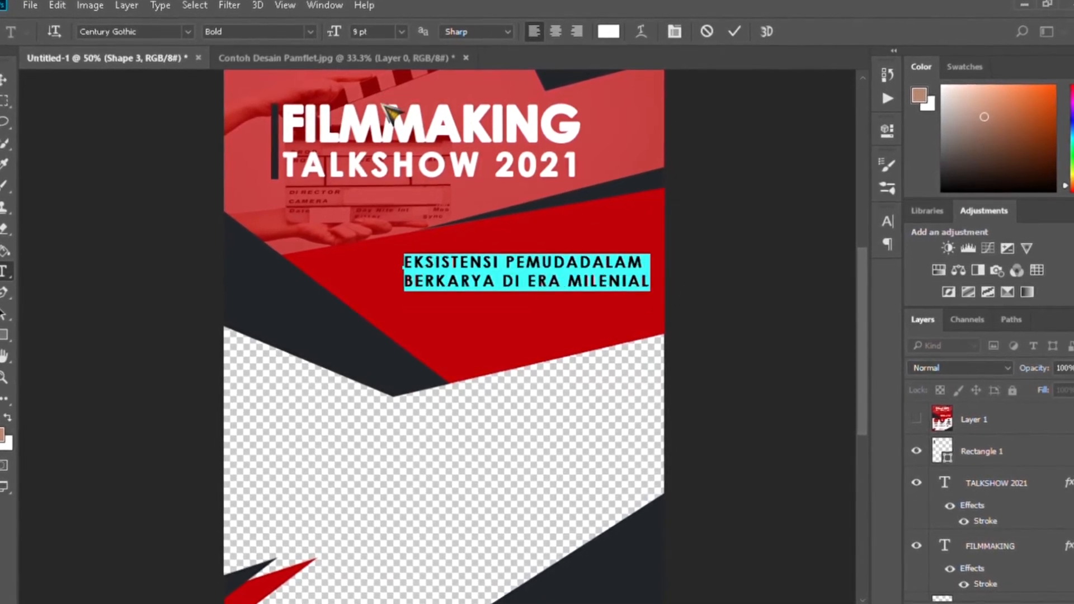
# Insert the missing space between PEMUDA and DALAM and tighten the tagline's letter spacing
pyautogui.click(580, 263)
pyautogui.hotkey('ctrl', 'a')
pyautogui.click(888, 221)
pyautogui.moveTo(798, 281); pyautogui.dragTo(792, 281)
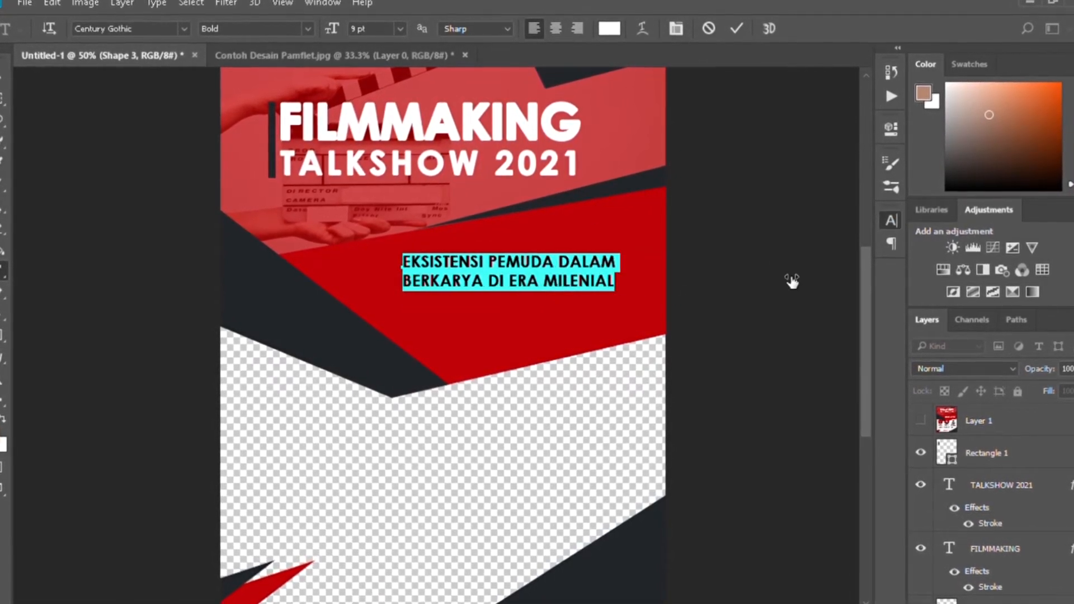
pyautogui.click(558, 281)
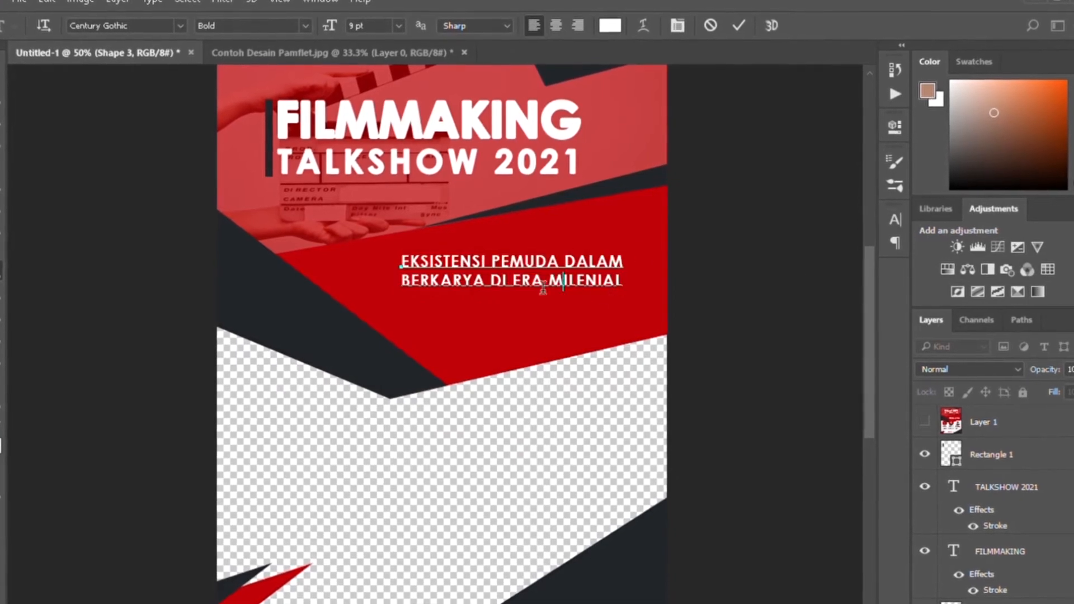
# Move the tagline slightly down on the red shape and show the reference flyer to compare its placement
pyautogui.click(2, 77)
pyautogui.moveTo(559, 272); pyautogui.dragTo(559, 277)
pyautogui.click(615, 313)
pyautogui.scroll(5, 1040, 587)
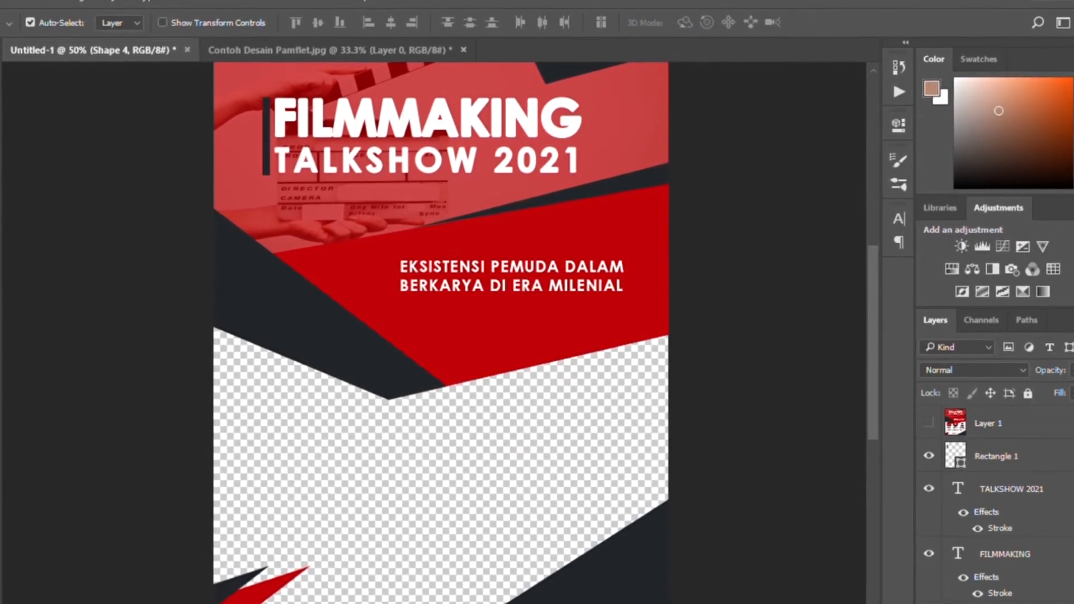
pyautogui.click(929, 423)
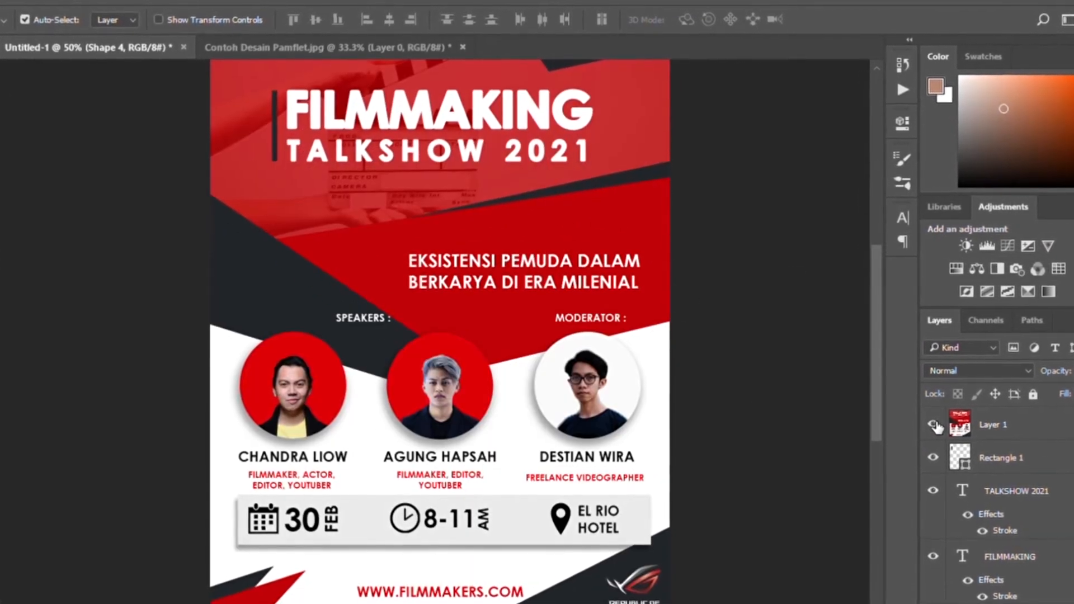
# Compare the layout with the reference flyer's speaker section, and hide the reference layer again
pyautogui.click(932, 425)
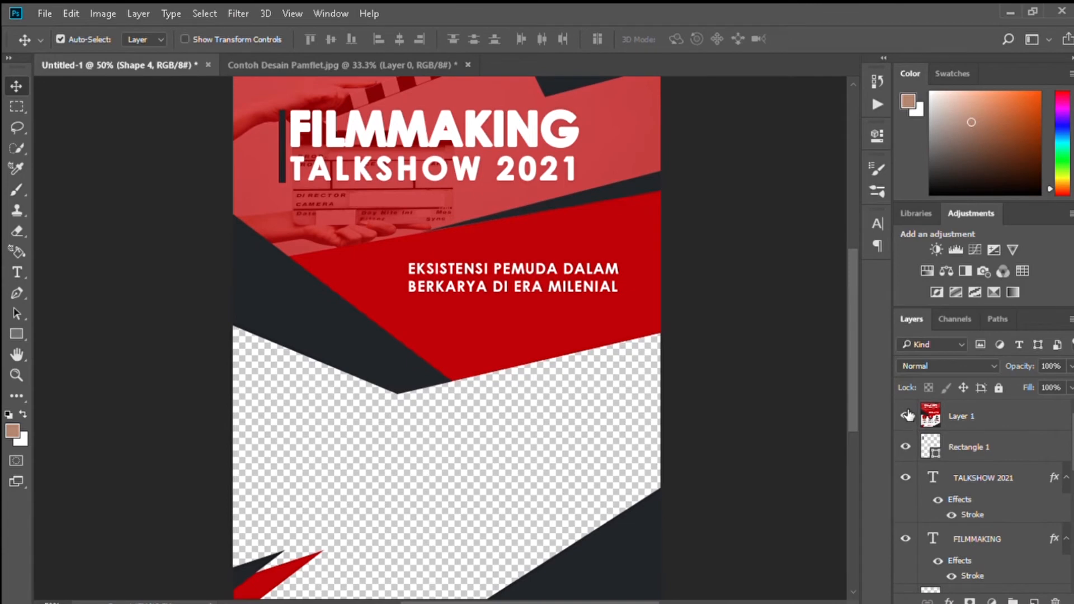
pyautogui.click(906, 416)
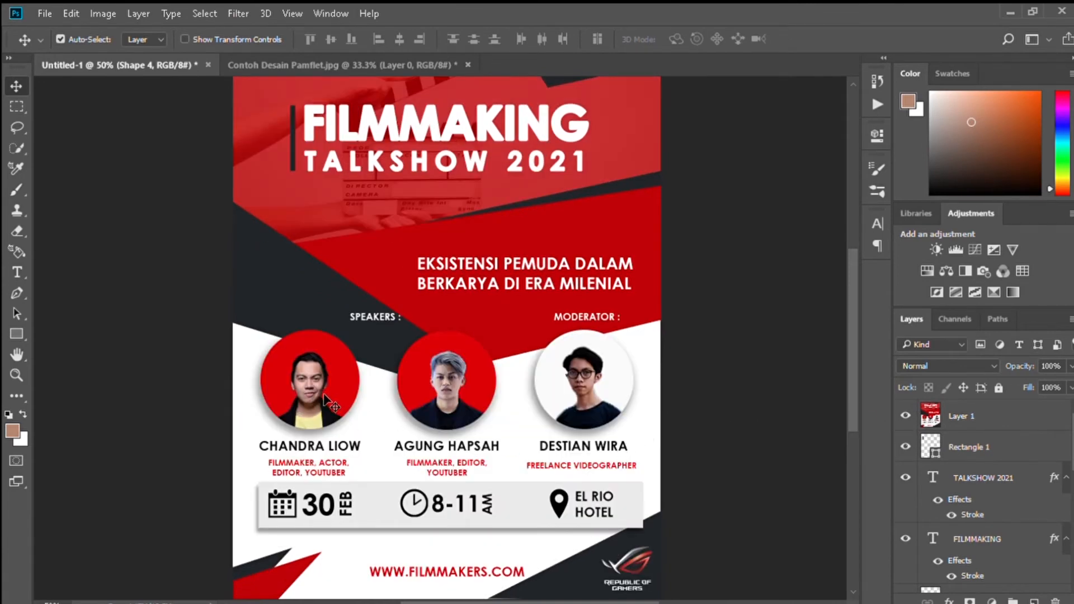
pyautogui.click(905, 415)
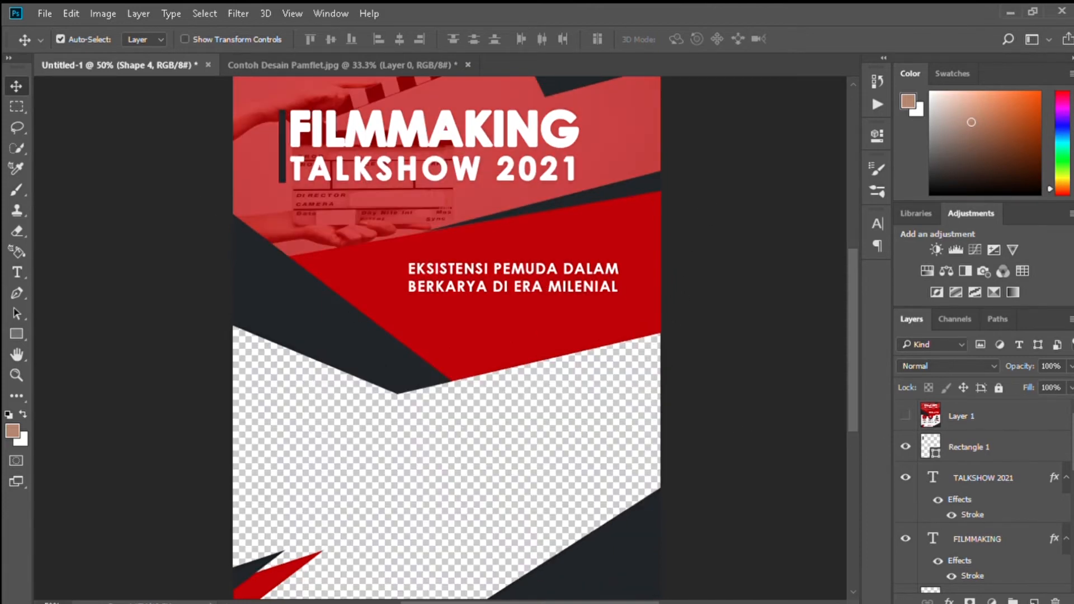
# Place the first speaker's photo at 21.70% scale in the empty area below the dark shape, with its layer under the reference layer
pyautogui.moveTo(345, 401); pyautogui.dragTo(337, 384)
pyautogui.moveTo(370, 435); pyautogui.dragTo(466, 477)
pyautogui.moveTo(646, 528); pyautogui.dragTo(513, 476)
pyautogui.moveTo(476, 450); pyautogui.dragTo(392, 447)
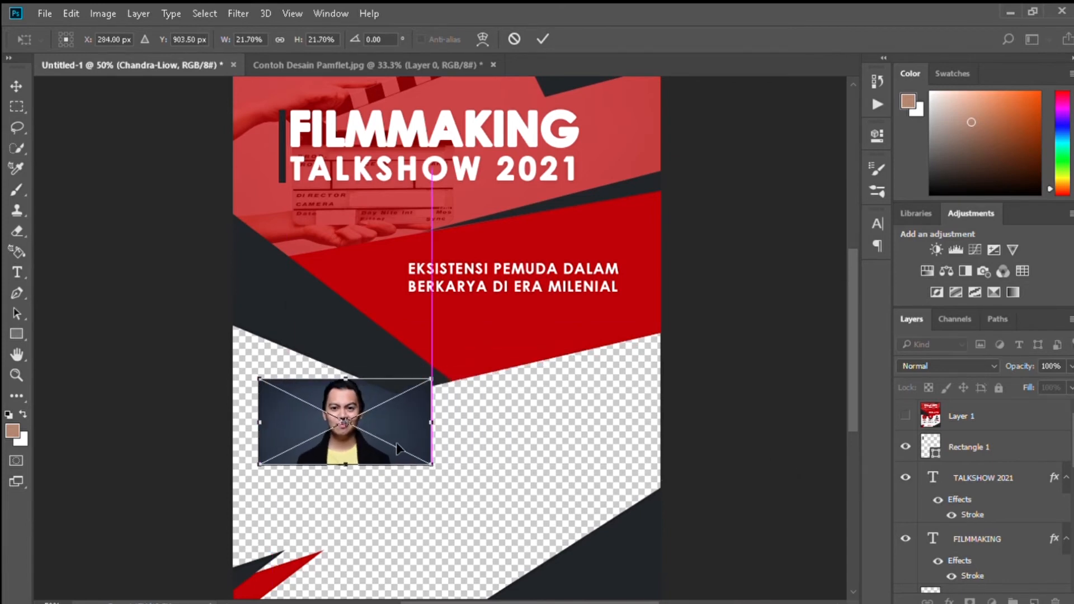
pyautogui.click(543, 39)
pyautogui.scroll(-5, 1022, 487)
pyautogui.moveTo(1023, 542); pyautogui.dragTo(991, 436)
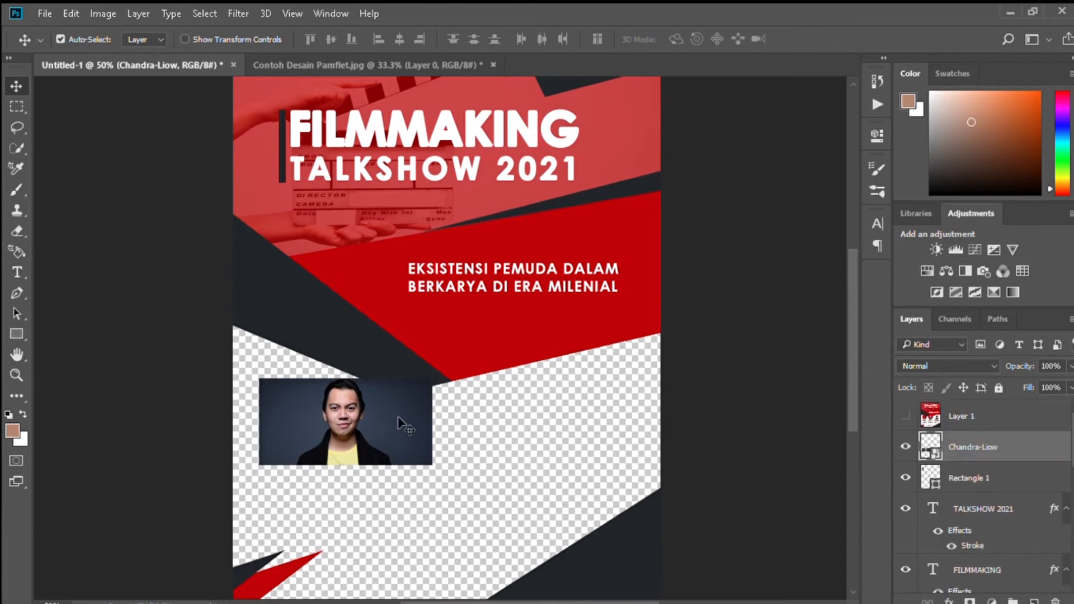
pyautogui.moveTo(396, 420); pyautogui.dragTo(395, 395)
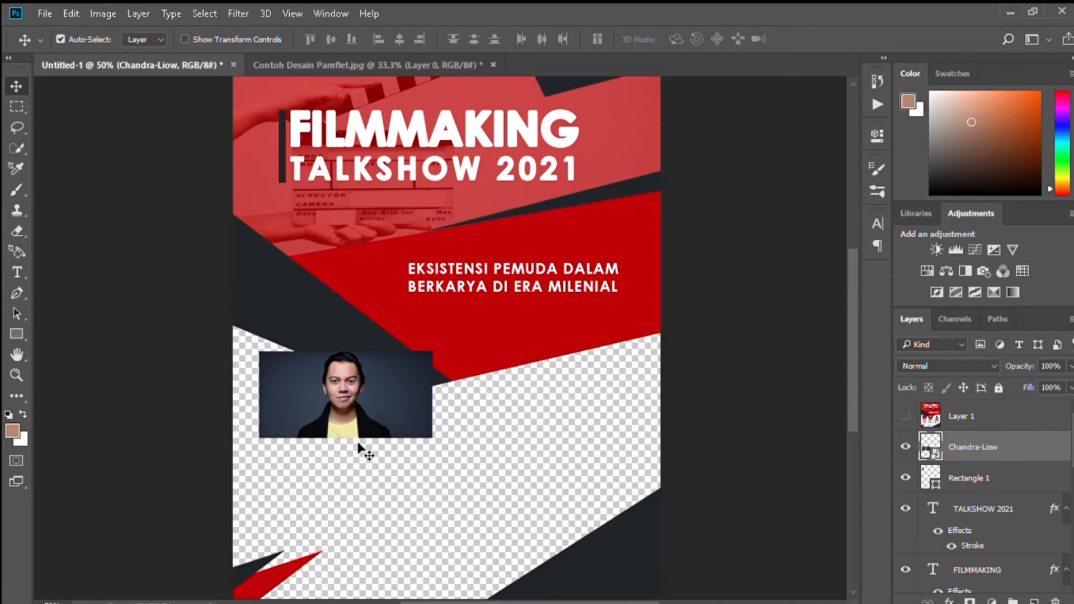
# Select the first speaker's face, hair and jacket in the photo with the Quick Selection tool
pyautogui.click(17, 149)
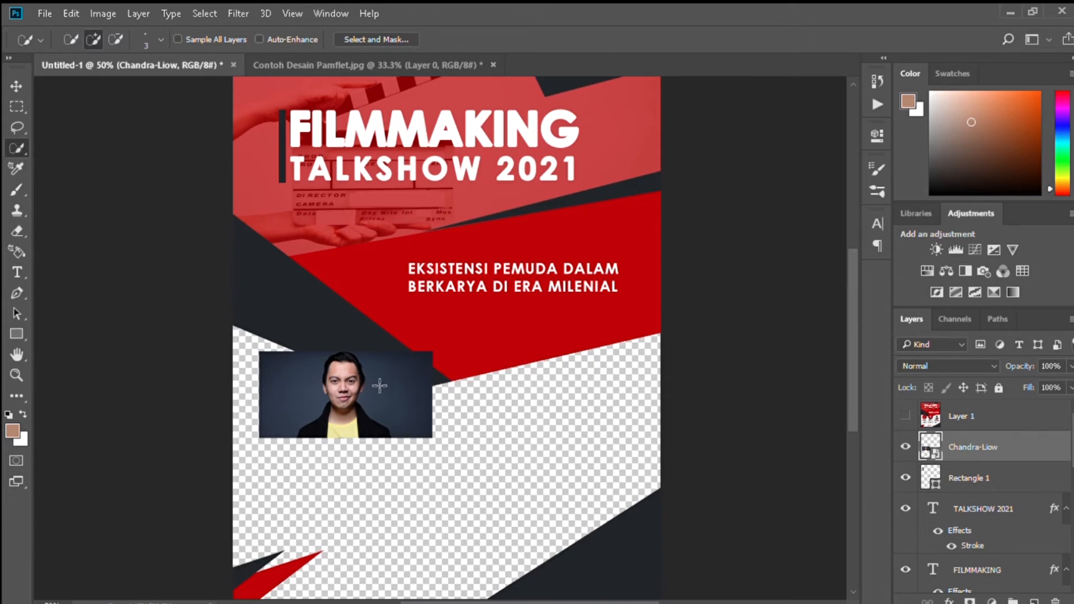
pyautogui.scroll(5, 353, 401)
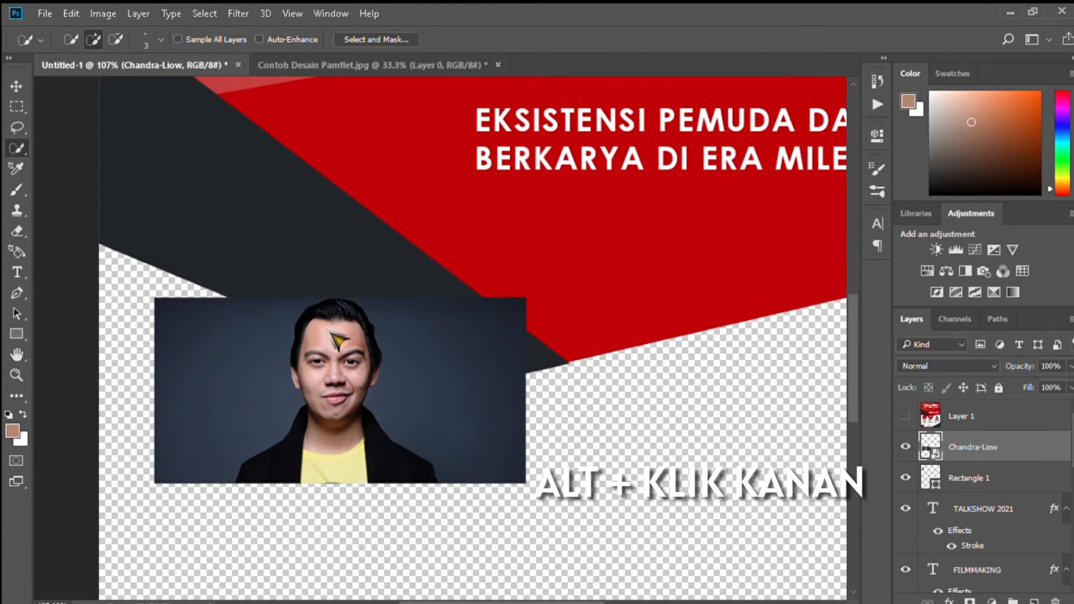
pyautogui.moveTo(330, 331); pyautogui.dragTo(331, 346)
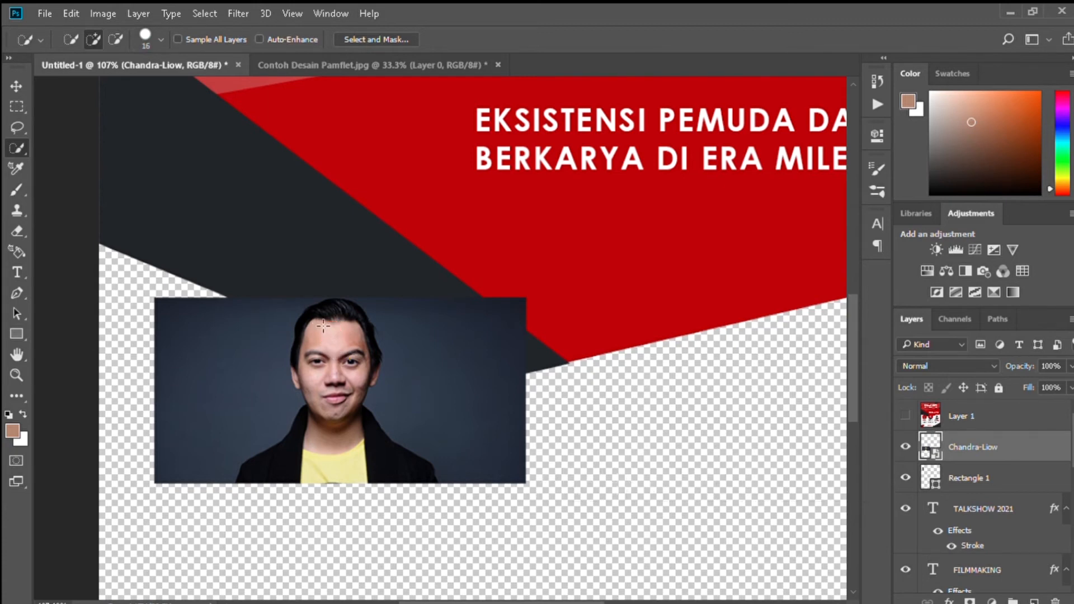
pyautogui.click(327, 337)
pyautogui.moveTo(327, 337)
pyautogui.mouseDown()
pyautogui.moveTo(339, 414)
pyautogui.moveTo(346, 338)
pyautogui.mouseUp()
pyautogui.scroll(5, 346, 338)
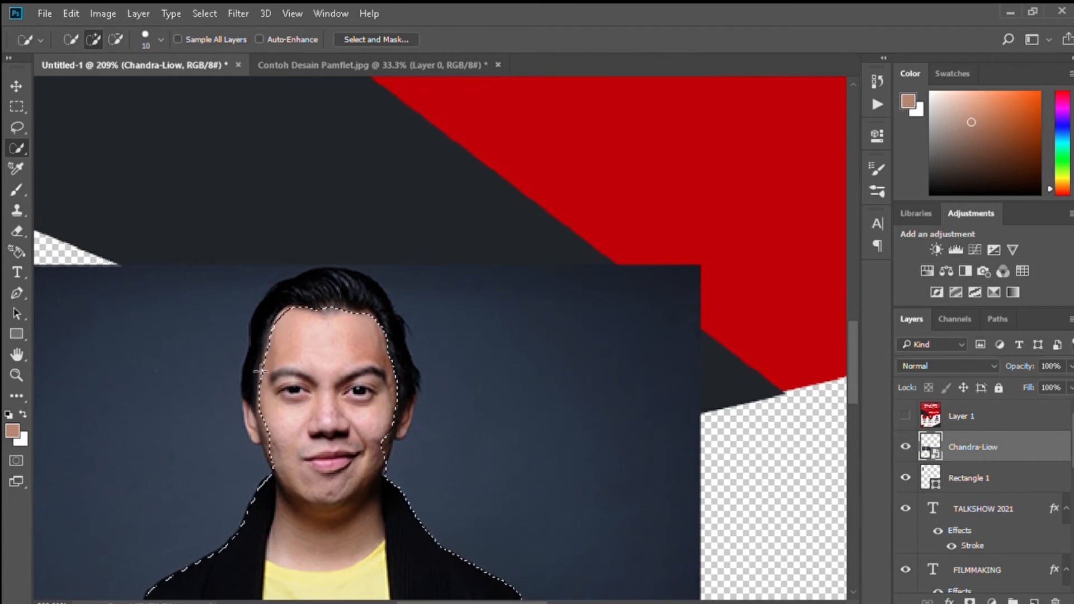
pyautogui.scroll(3, 386, 439)
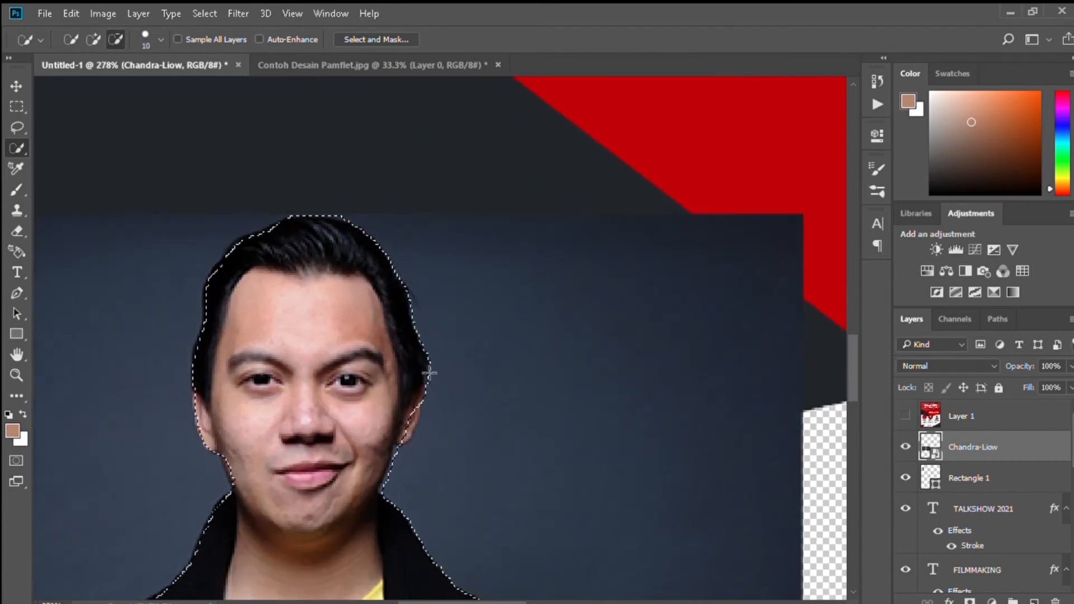
# Subtract the background beside the neck and below the ears from the first speaker's selection
pyautogui.press('alt')
pyautogui.moveTo(301, 499); pyautogui.dragTo(205, 453)
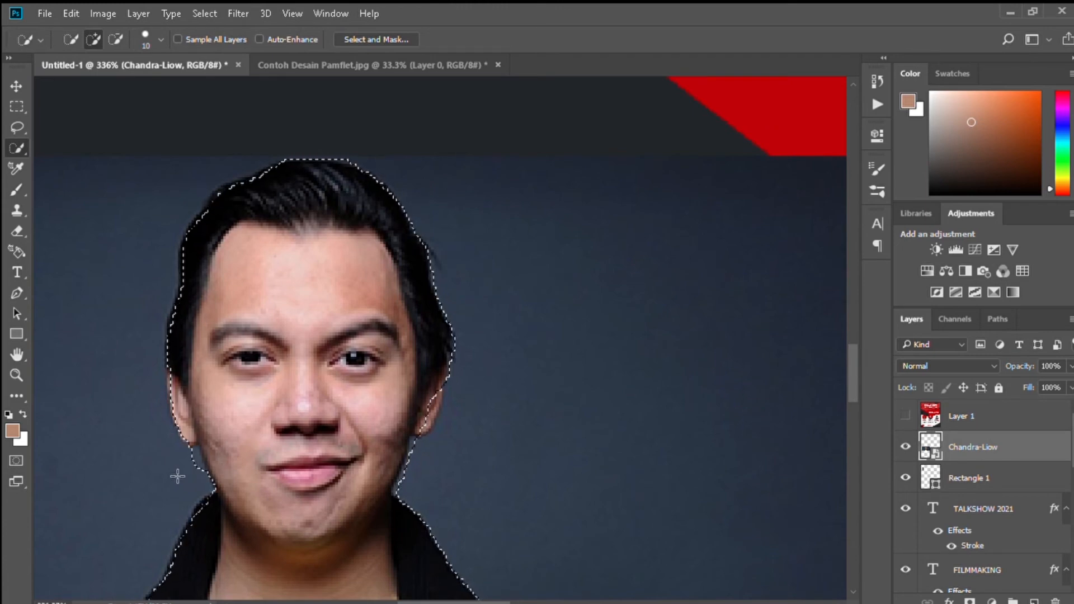
pyautogui.press('alt')
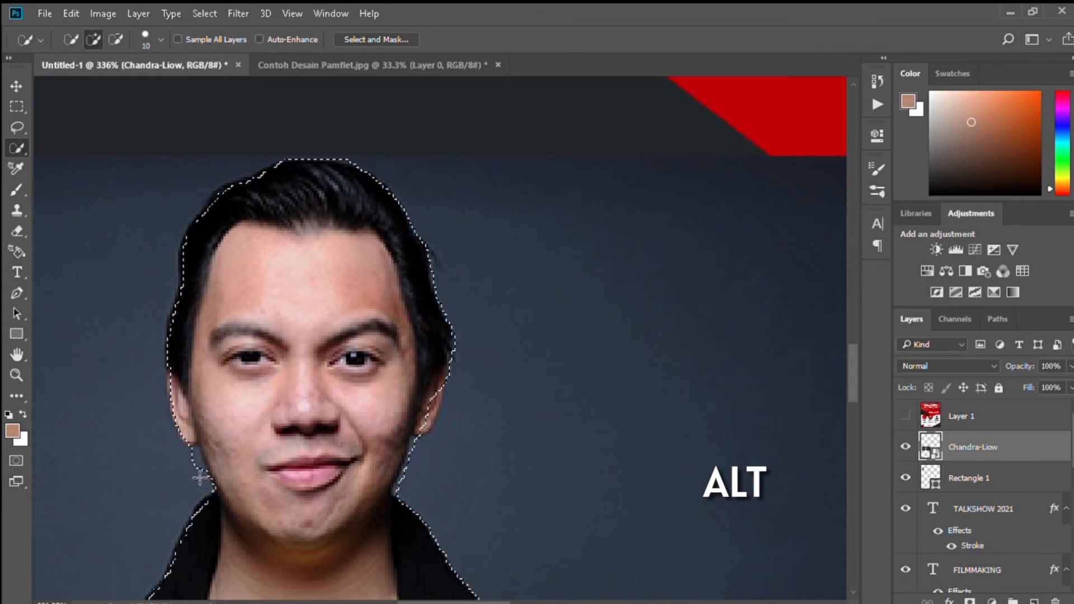
pyautogui.press('alt')
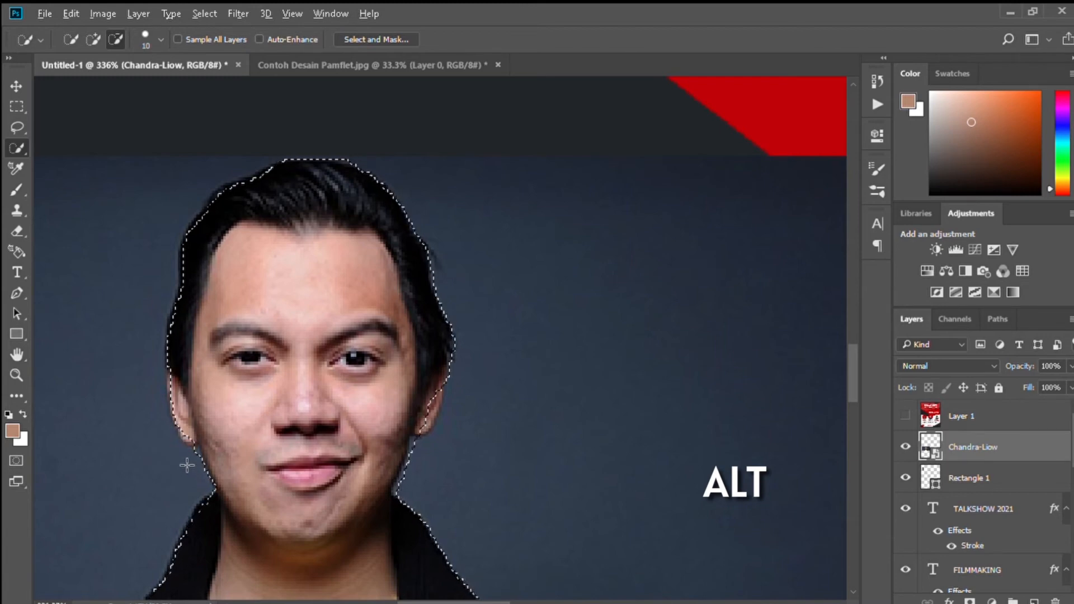
pyautogui.keyDown('alt'); pyautogui.click(406, 471); pyautogui.keyUp('alt')
pyautogui.scroll(1, 451, 404)
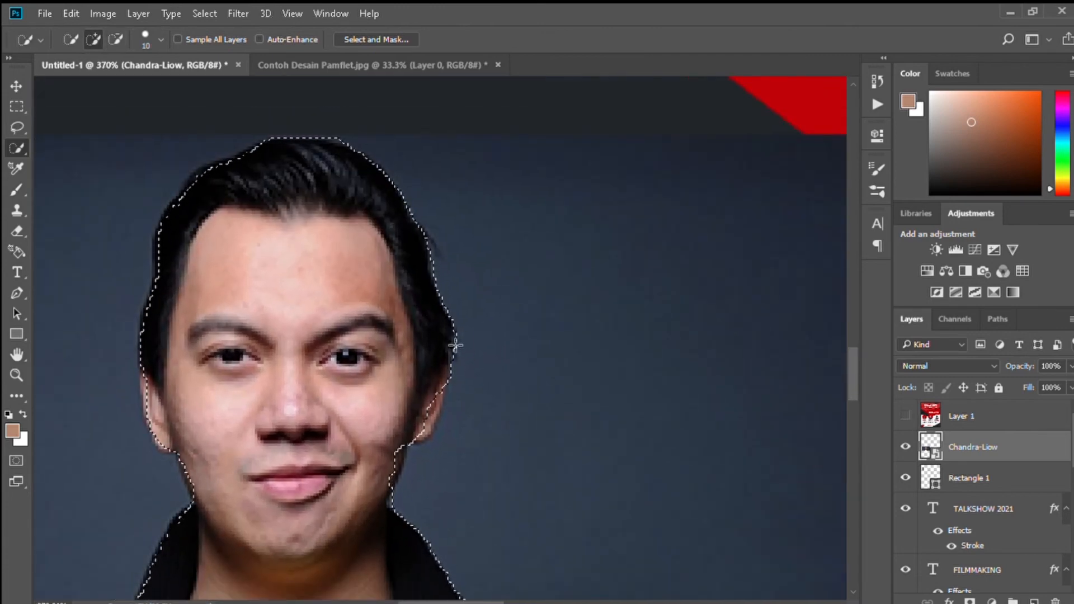
# Refine the selection edge around the first speaker's hair and ear with a 5 px selection brush
pyautogui.press('[')
pyautogui.press('[')
pyautogui.press('[')
pyautogui.press('[')
pyautogui.press('[')
pyautogui.keyDown('alt'); pyautogui.click(454, 342); pyautogui.keyUp('alt')
pyautogui.keyDown('alt'); pyautogui.click(451, 361); pyautogui.keyUp('alt')
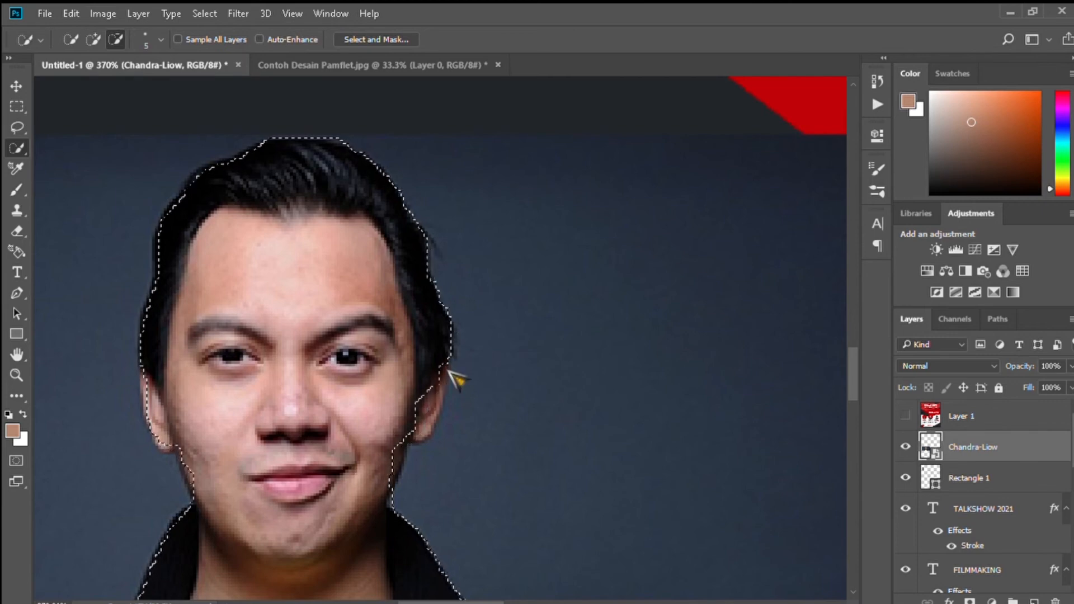
pyautogui.click(448, 370)
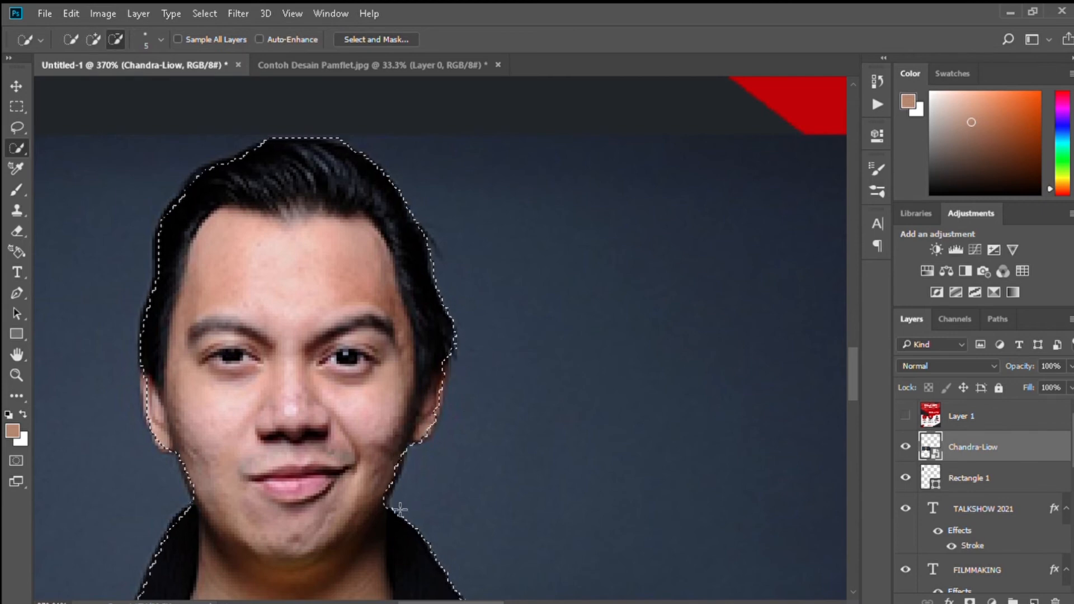
# Copy the selected first speaker to a new layer and hide the original photo layer
pyautogui.scroll(-6, 314, 272)
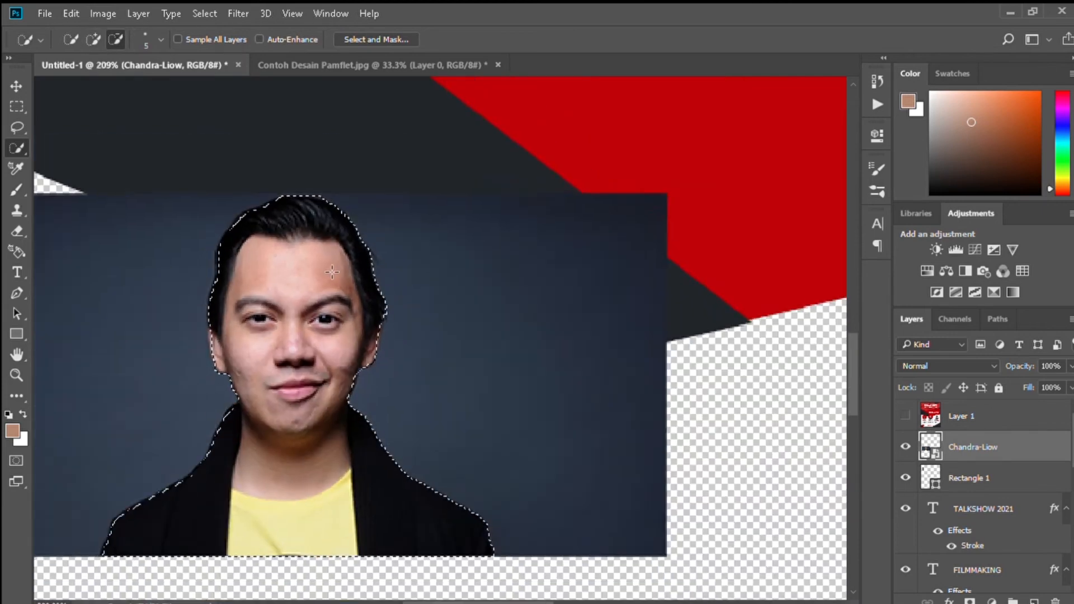
pyautogui.scroll(-4, 331, 272)
pyautogui.hotkey('ctrl', 'j')
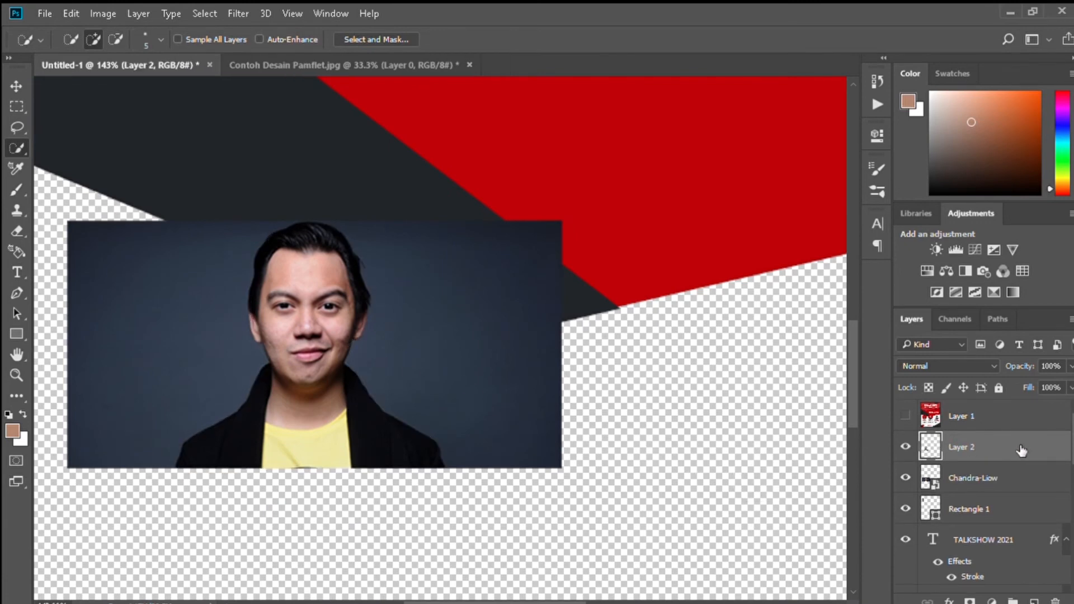
pyautogui.hotkey('ctrl', 'z')
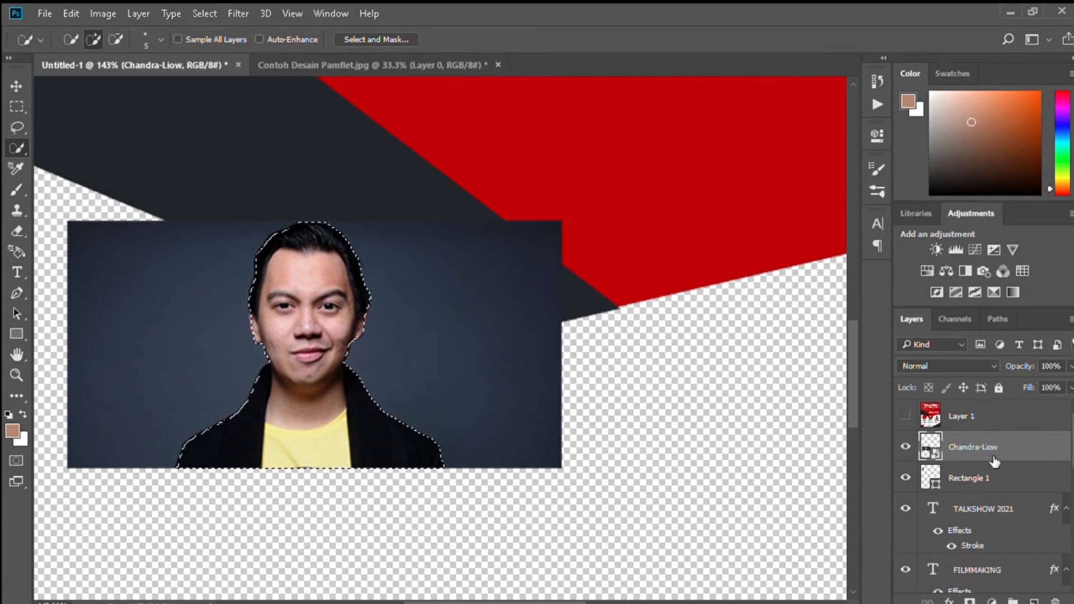
pyautogui.hotkey('ctrl', 'shift', 'z')
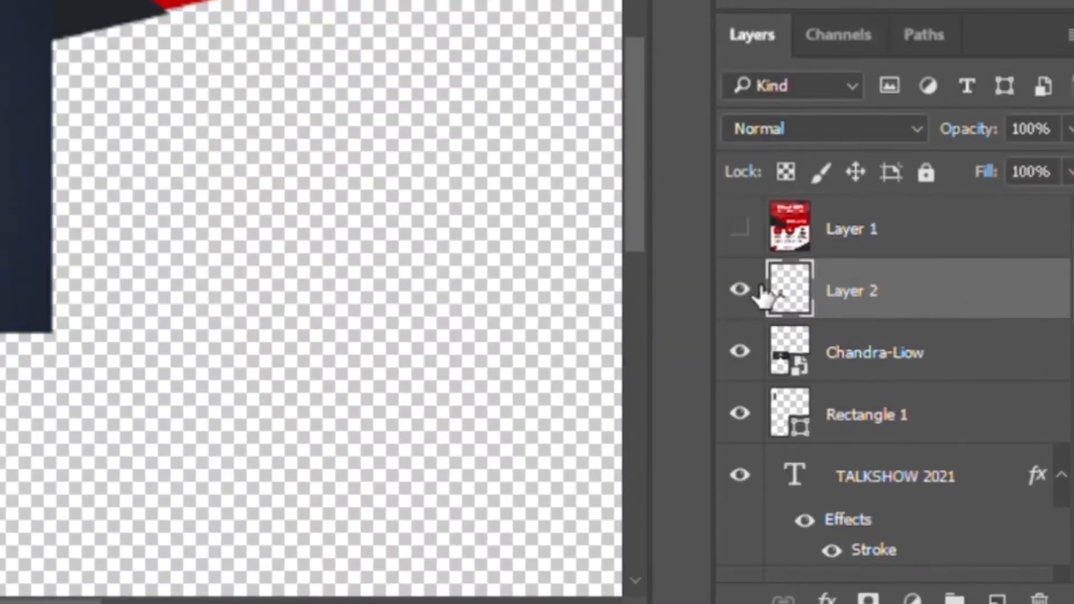
pyautogui.click(739, 351)
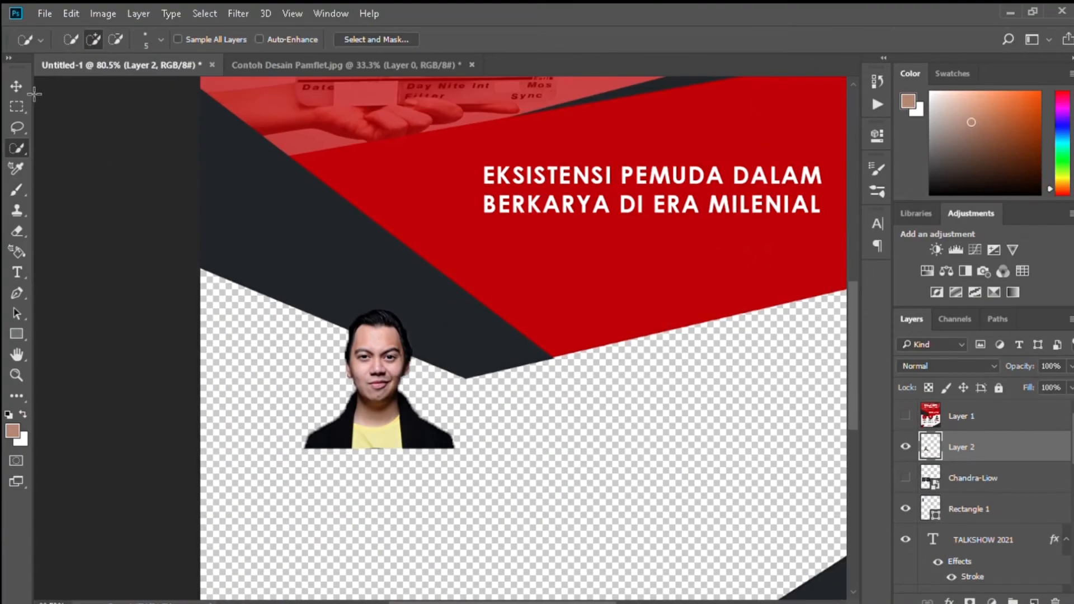
# Move the first speaker's cutout closer to the flyer's left edge and scale it down to about 79%
pyautogui.press('v')
pyautogui.scroll(-5, 378, 418)
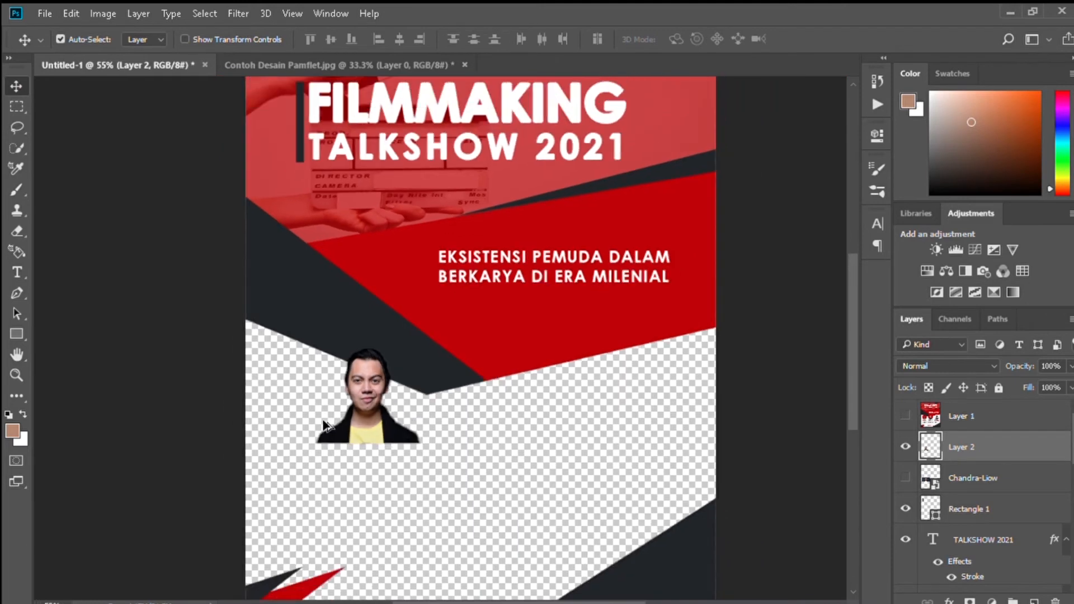
pyautogui.scroll(1, 327, 425)
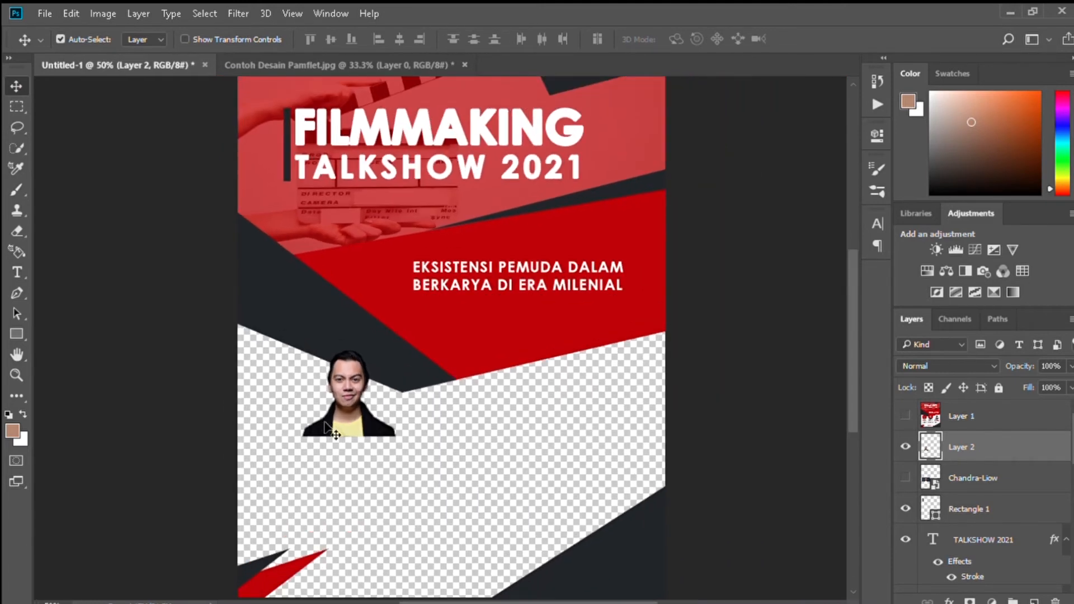
pyautogui.moveTo(345, 417); pyautogui.dragTo(330, 418)
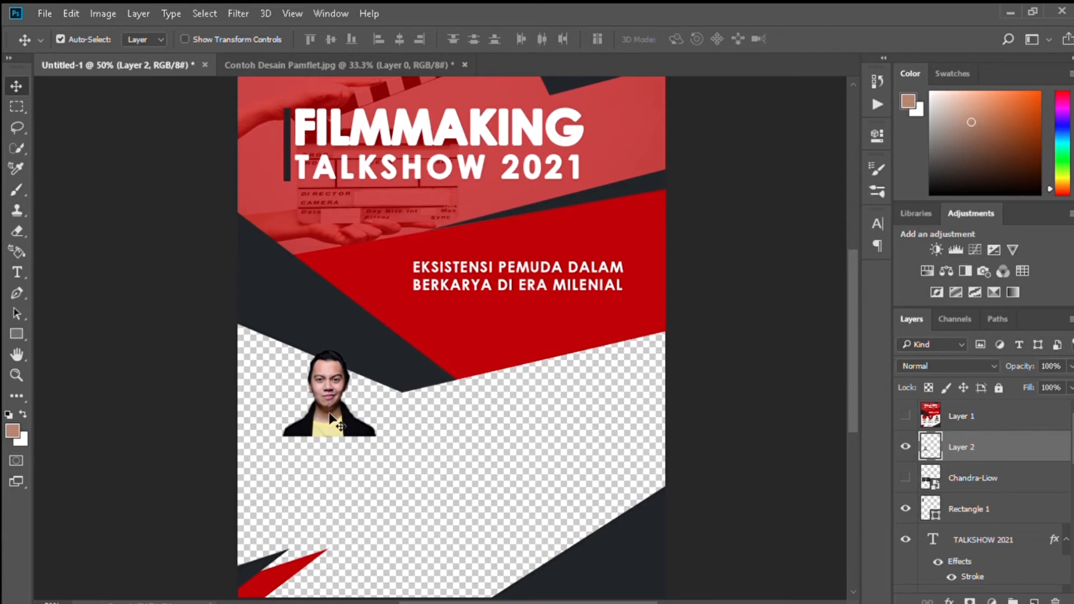
pyautogui.hotkey('ctrl', 't')
pyautogui.moveTo(376, 350); pyautogui.dragTo(363, 366)
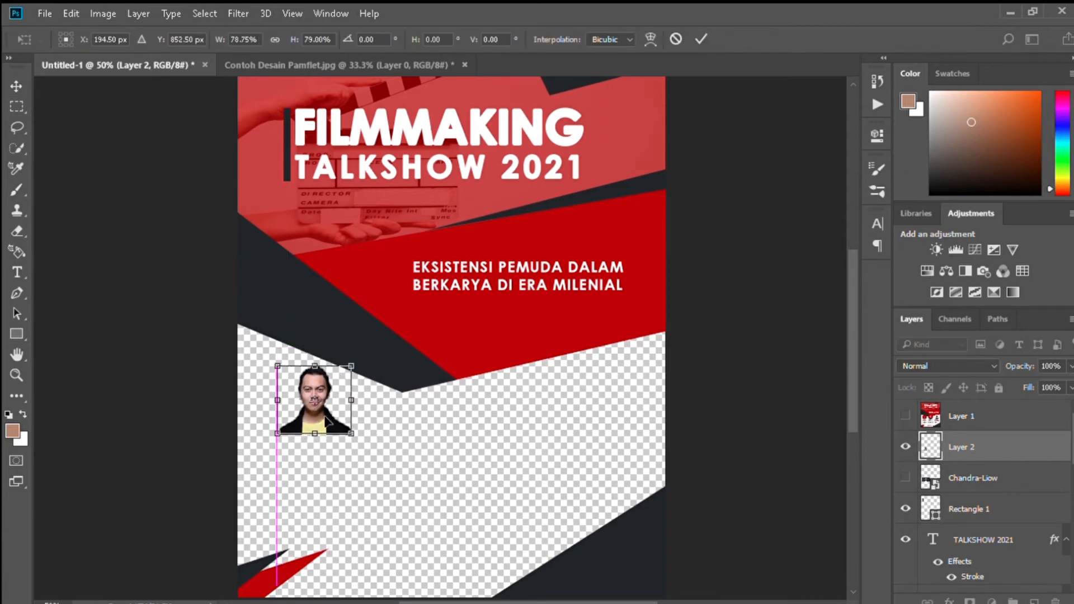
# Place the second speaker's photo at 39.83% scale beside the first speaker's cutout, with its layer below the reference layer
pyautogui.click(287, 226)
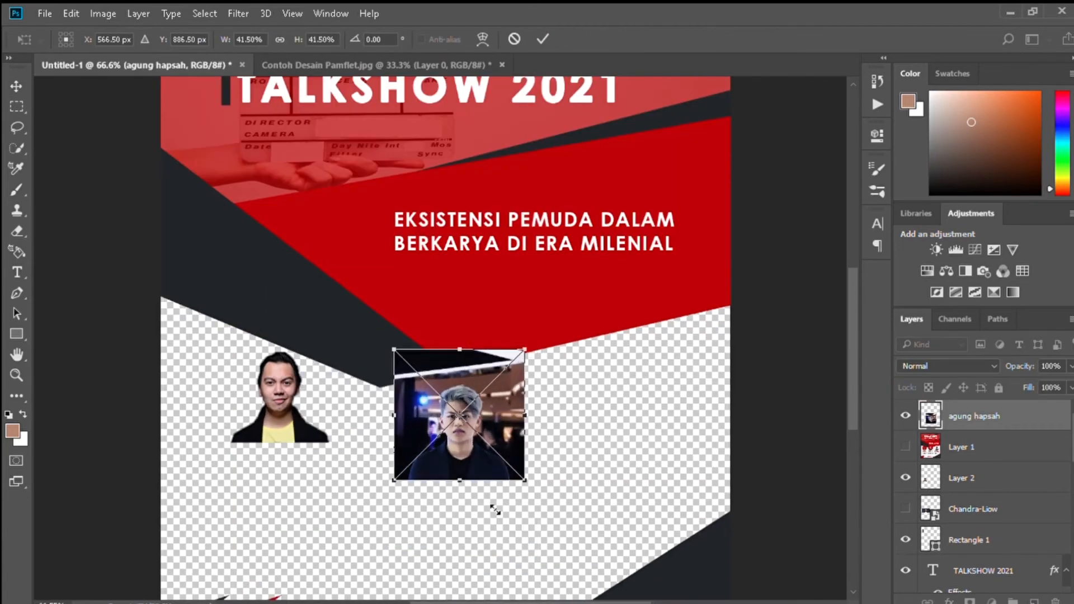
pyautogui.moveTo(458, 412); pyautogui.dragTo(359, 384)
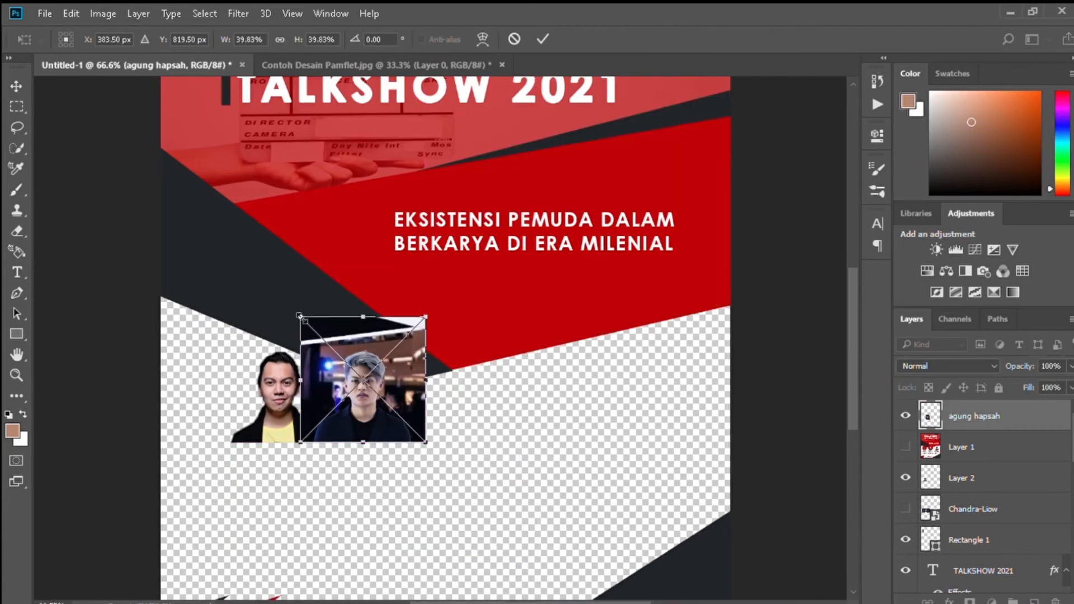
pyautogui.press('Return')
pyautogui.scroll(2, 462, 417)
pyautogui.scroll(8, 425, 409)
pyautogui.moveTo(974, 416); pyautogui.dragTo(974, 460)
# Quick-select the second speaker and subtract the large background areas on both sides of the figure
pyautogui.click(16, 148)
pyautogui.moveTo(412, 313); pyautogui.dragTo(384, 463)
pyautogui.scroll(4, 418, 447)
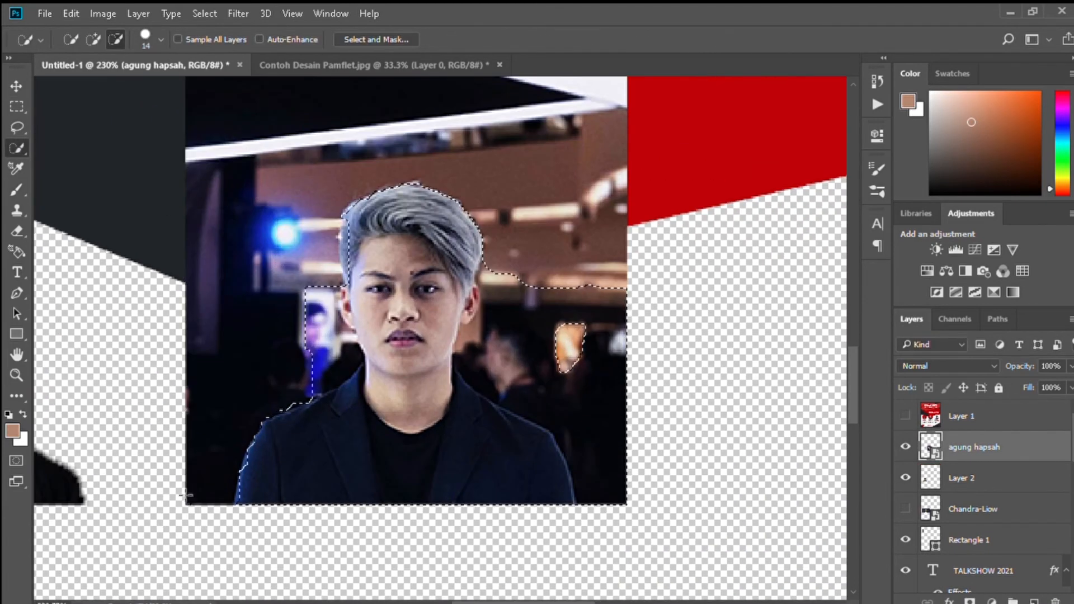
pyautogui.moveTo(536, 336); pyautogui.dragTo(477, 334)
pyautogui.moveTo(322, 313); pyautogui.dragTo(323, 375)
# Reduce the selection brush to 2 px and refine the second speaker's selection along the shoulder, neck and jaw
pyautogui.scroll(5, 499, 438)
pyautogui.click(515, 379)
pyautogui.hotkey('ctrl', 'z')
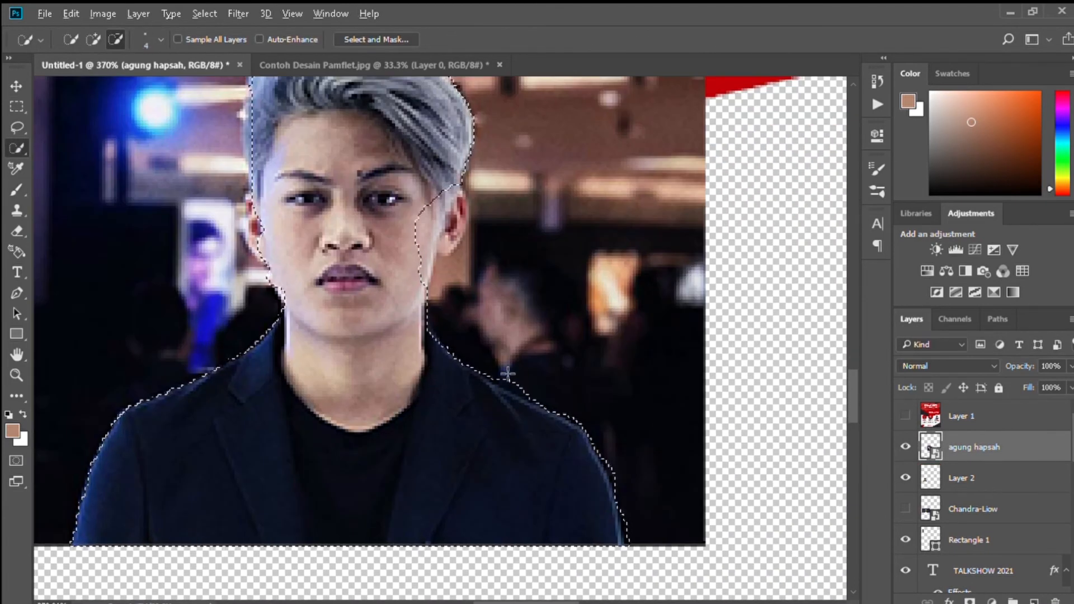
pyautogui.press('[')
pyautogui.press('[')
pyautogui.press('[')
pyautogui.press('[')
pyautogui.press('[')
pyautogui.press('[')
pyautogui.press('[')
pyautogui.click(503, 376)
pyautogui.hotkey('ctrl', 'z')
pyautogui.scroll(3, 513, 405)
pyautogui.press('[')
pyautogui.press('[')
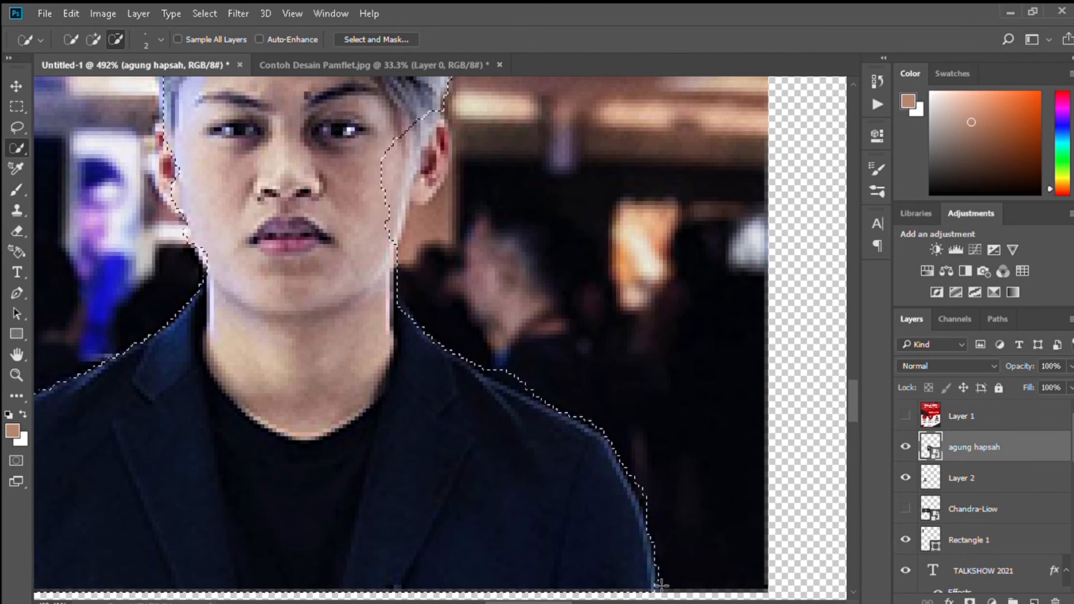
pyautogui.moveTo(627, 464)
pyautogui.mouseDown()
pyautogui.moveTo(604, 431)
pyautogui.moveTo(399, 297)
pyautogui.mouseUp()
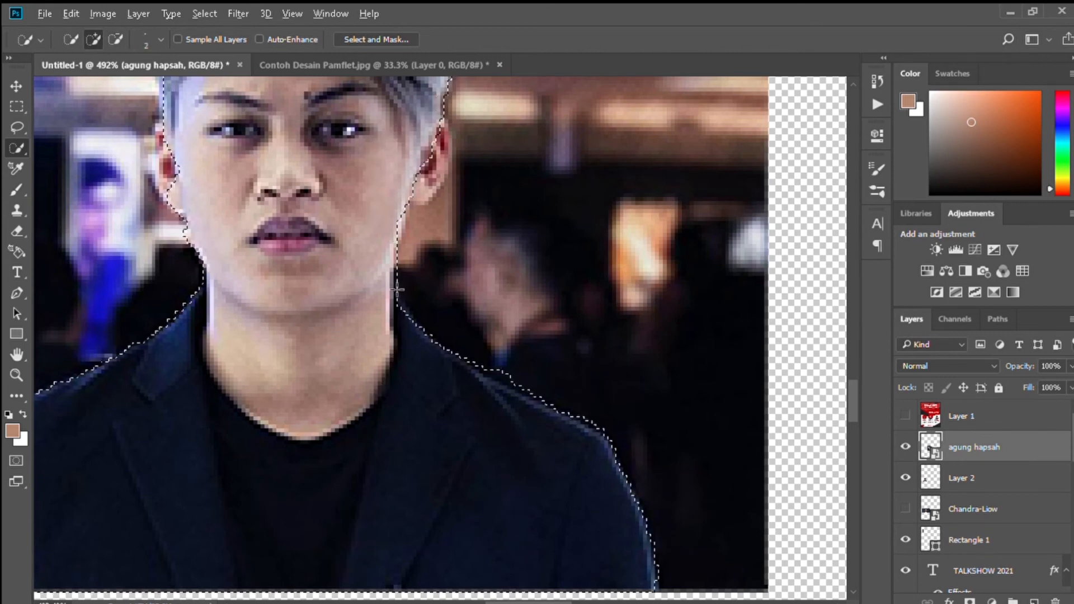
# Add the second speaker's ears to the selection and subtract the background beside the jaw
pyautogui.press(']')
pyautogui.moveTo(438, 116)
pyautogui.mouseDown()
pyautogui.moveTo(496, 263)
pyautogui.moveTo(489, 331)
pyautogui.mouseUp()
pyautogui.moveTo(518, 263); pyautogui.dragTo(514, 314)
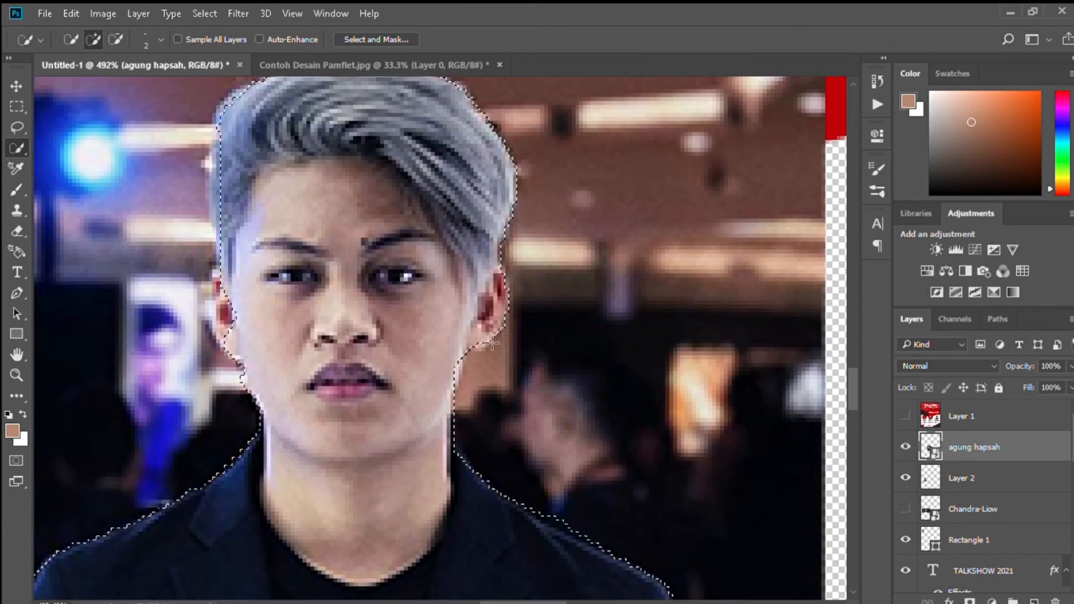
pyautogui.moveTo(219, 282)
pyautogui.mouseDown()
pyautogui.moveTo(343, 294)
pyautogui.moveTo(356, 359)
pyautogui.mouseUp()
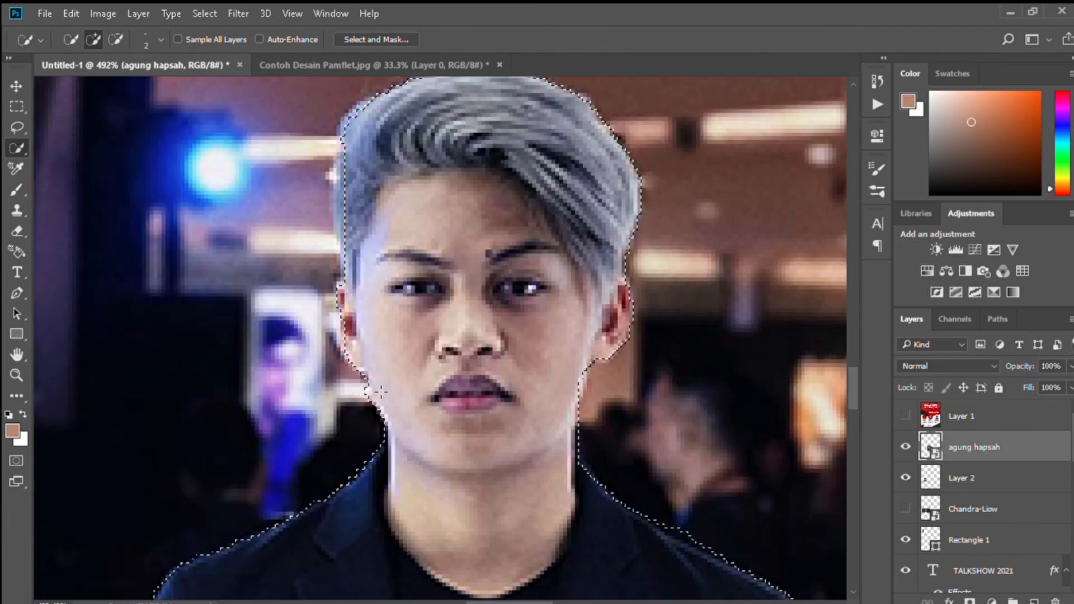
pyautogui.keyDown('alt'); pyautogui.click(362, 390); pyautogui.keyUp('alt')
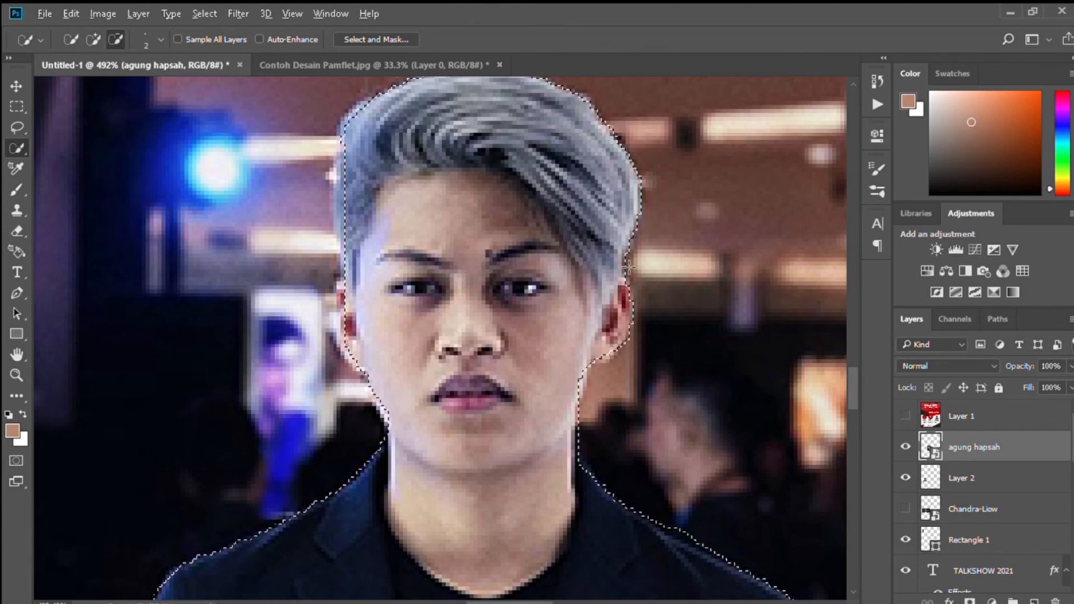
# Copy the second speaker's selection to its own layer and hide the original photo layer
pyautogui.hotkey('ctrl', 'j')
pyautogui.hotkey('ctrl', '0')
pyautogui.click(905, 478)
pyautogui.scroll(-12, 503, 403)
pyautogui.press('v')
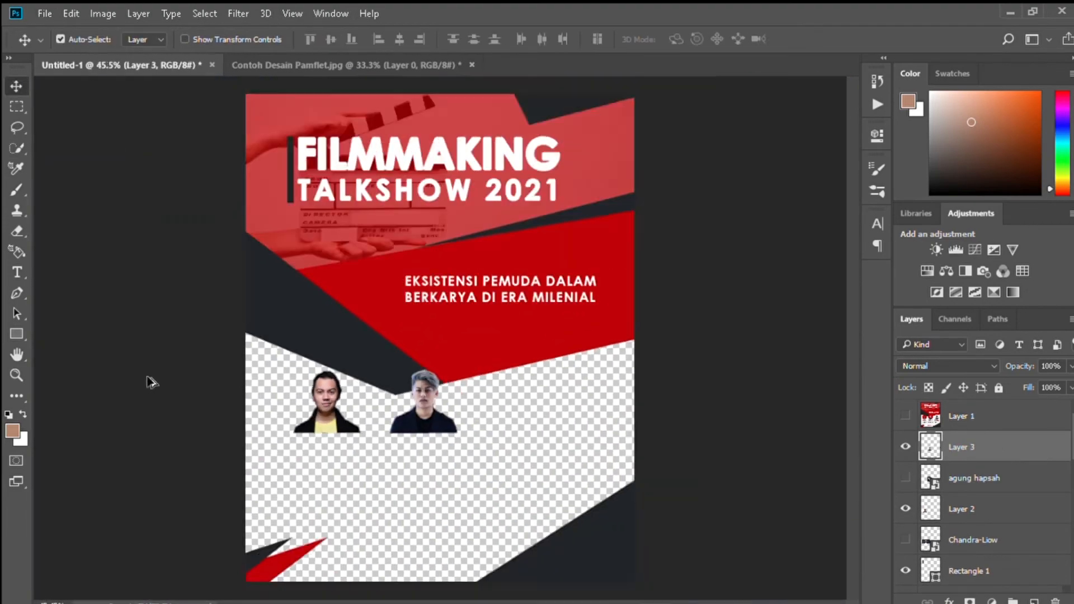
# Place the PM3 photo at about 8% scale beside the second speaker's cutout
pyautogui.scroll(2, 360, 422)
pyautogui.moveTo(364, 204); pyautogui.dragTo(539, 459)
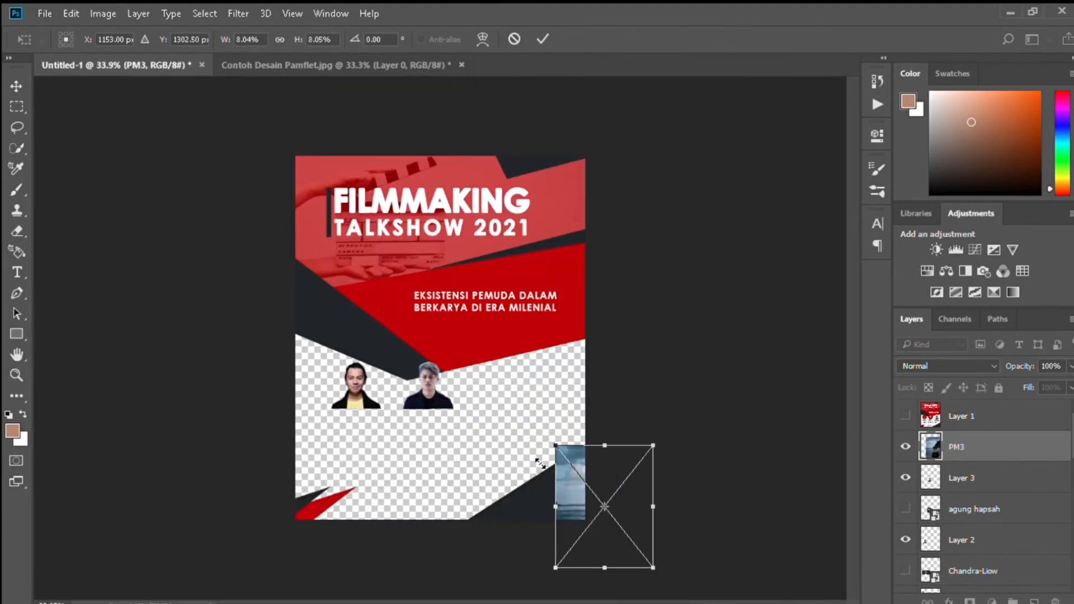
pyautogui.moveTo(590, 540); pyautogui.dragTo(465, 398)
pyautogui.press('Return')
# Quick-select the third speaker's head and upper body with the selection brush reduced to 7 px
pyautogui.scroll(8, 464, 398)
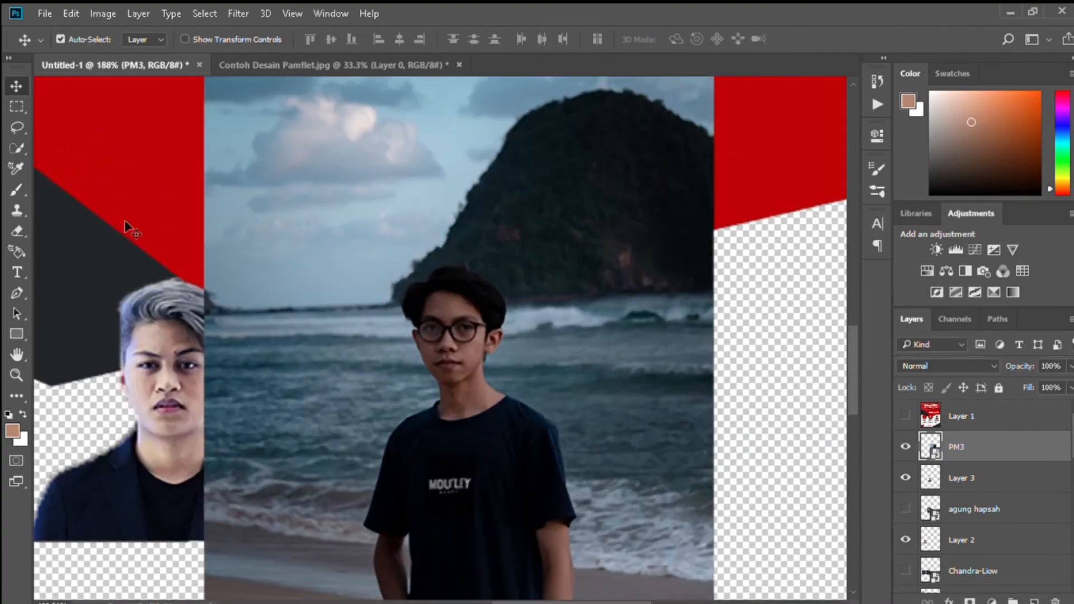
pyautogui.press('w')
pyautogui.scroll(4, 475, 363)
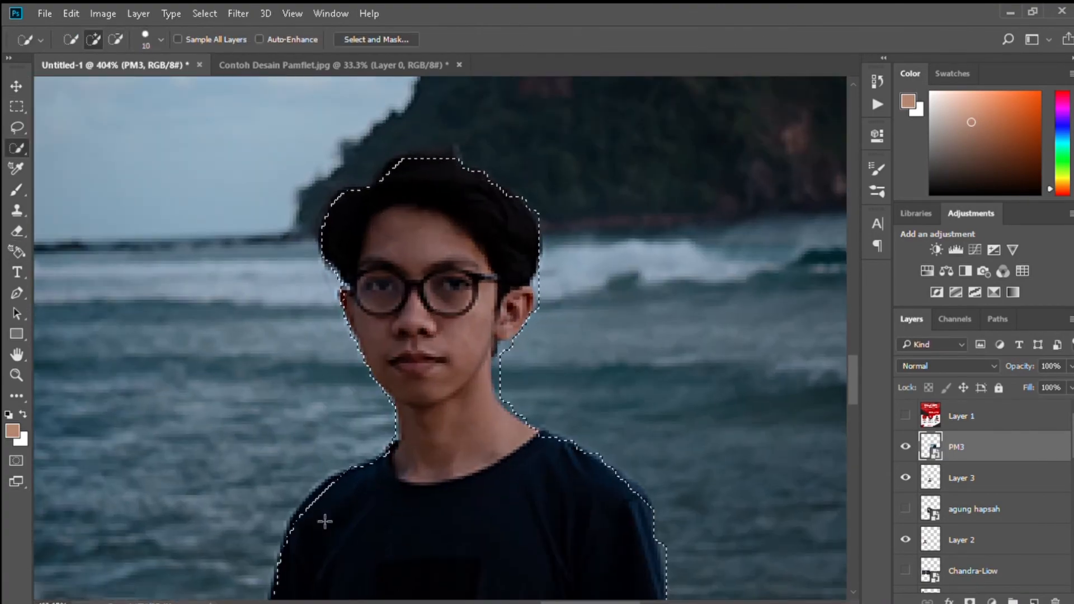
pyautogui.press('[')
pyautogui.press('[')
pyautogui.press('[')
pyautogui.press('[')
pyautogui.scroll(2, 475, 319)
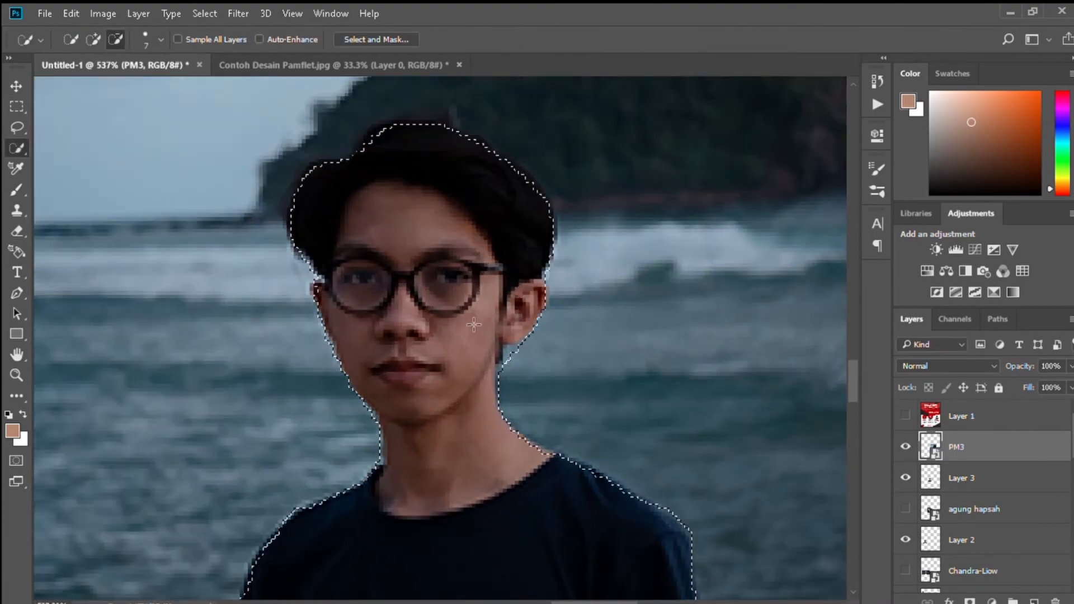
# Reduce the selection brush to 3 px and refine the third speaker's selection around the ear and both sides of the neck
pyautogui.press('[')
pyautogui.press('[')
pyautogui.press('[')
pyautogui.press('[')
pyautogui.moveTo(559, 304); pyautogui.dragTo(514, 403)
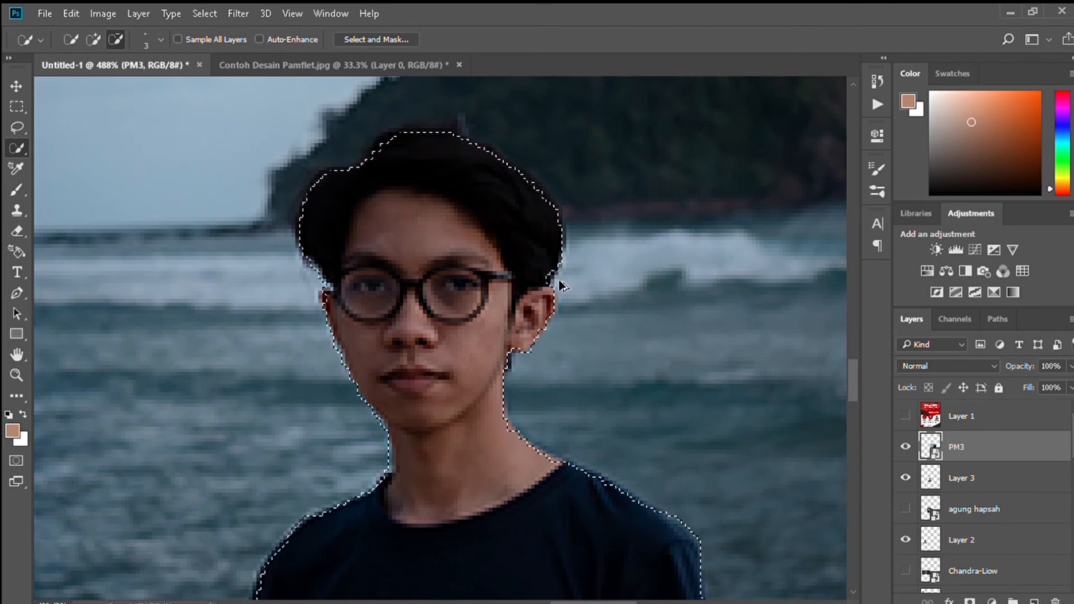
pyautogui.keyDown('alt'); pyautogui.click(511, 360); pyautogui.keyUp('alt')
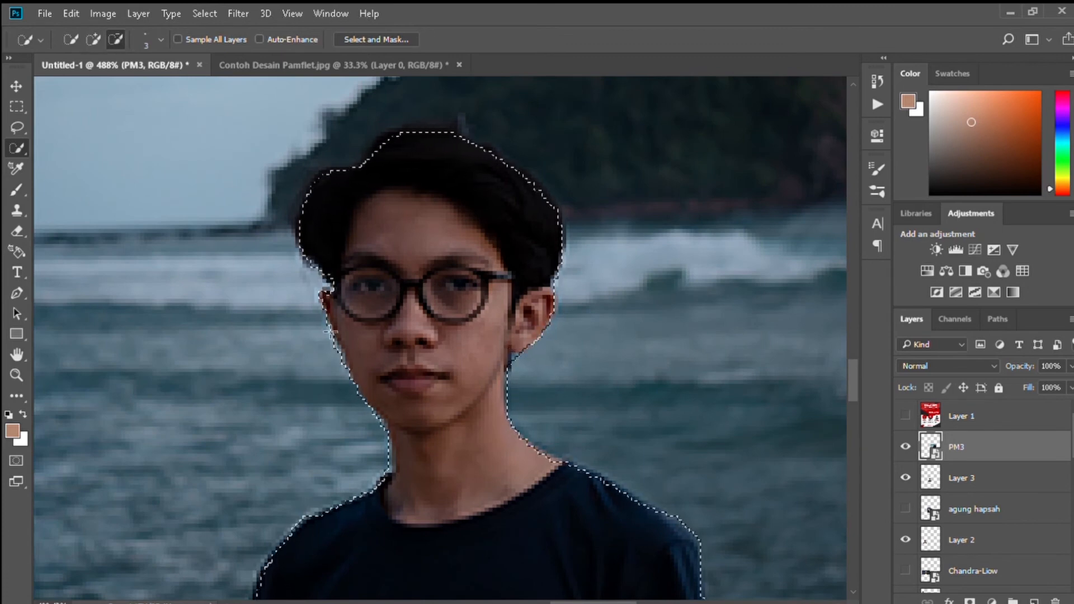
pyautogui.moveTo(394, 440); pyautogui.dragTo(388, 464)
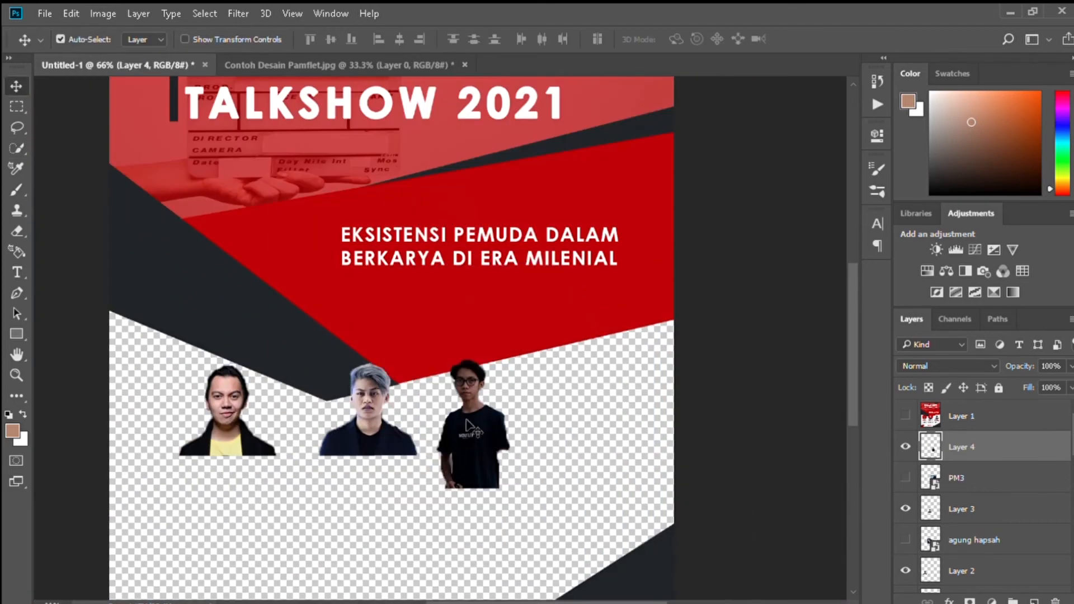
# Move the third speaker's cutout slightly away from the second and enlarge it until its head matches the other speakers' size
pyautogui.moveTo(469, 426); pyautogui.dragTo(481, 426)
pyautogui.hotkey('ctrl', 't')
pyautogui.moveTo(521, 489)
pyautogui.mouseDown()
pyautogui.moveTo(538, 507)
pyautogui.moveTo(432, 508)
pyautogui.moveTo(499, 476)
pyautogui.moveTo(575, 526)
pyautogui.mouseUp()
pyautogui.click(702, 41)
# Erase the third speaker's lower torso and forearms below the shirt print with a soft 73 px eraser
pyautogui.click(17, 231)
pyautogui.hotkey('ctrl', 'z')
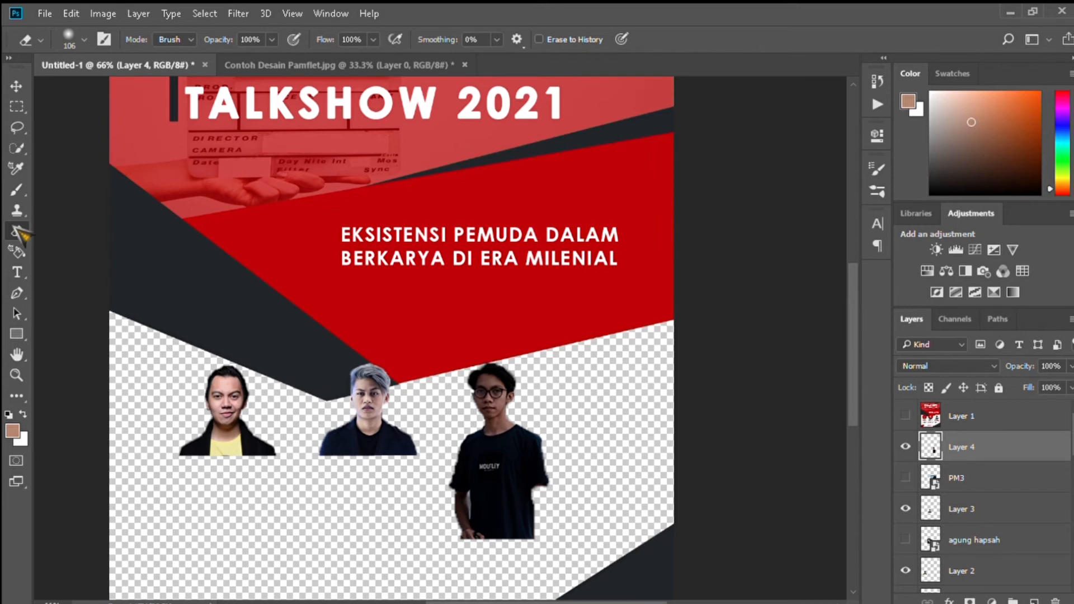
pyautogui.keyDown('alt'); pyautogui.rightClick(504, 492); pyautogui.keyUp('alt')
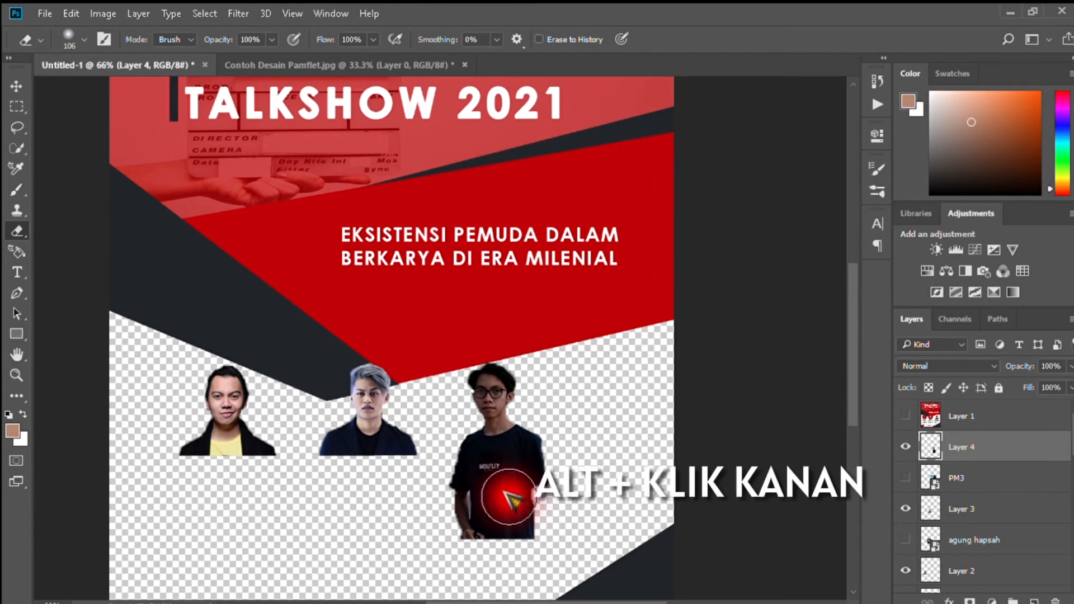
pyautogui.moveTo(551, 525); pyautogui.dragTo(443, 506)
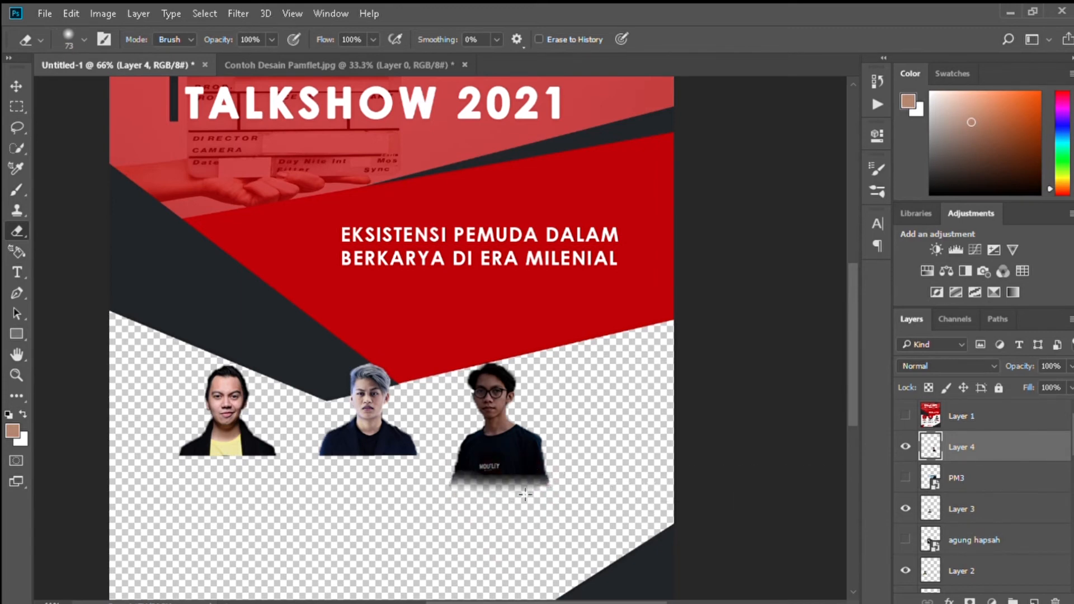
# Spread out the cutouts by moving the third speaker toward the flyer's right edge and raising the second between the other two
pyautogui.press('v')
pyautogui.moveTo(494, 422); pyautogui.dragTo(565, 422)
pyautogui.moveTo(369, 422)
pyautogui.mouseDown()
pyautogui.moveTo(411, 419)
pyautogui.moveTo(398, 383)
pyautogui.mouseUp()
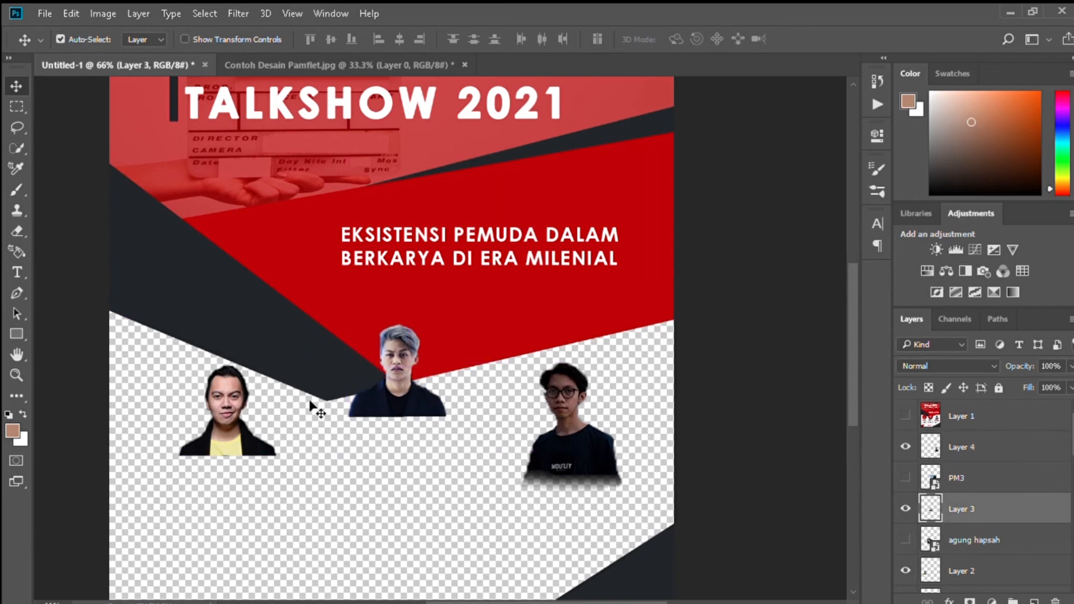